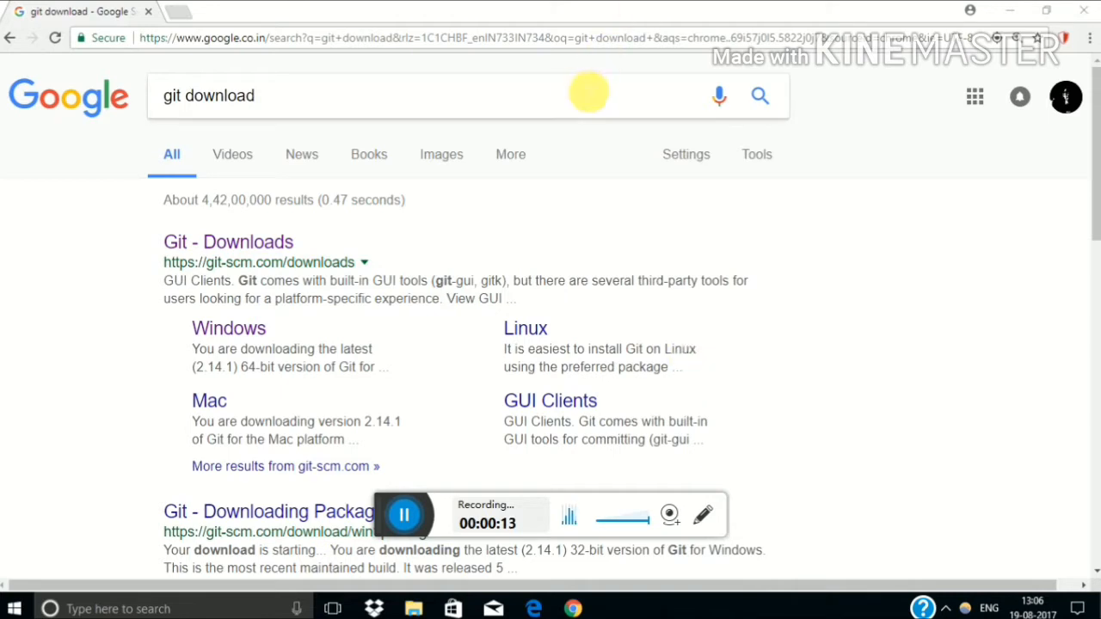
Start downloading the Git 2.14.1 64-bit Windows installer from the git-scm.com Downloads page.
{"action": "left_click", "coordinate": [459, 95]}
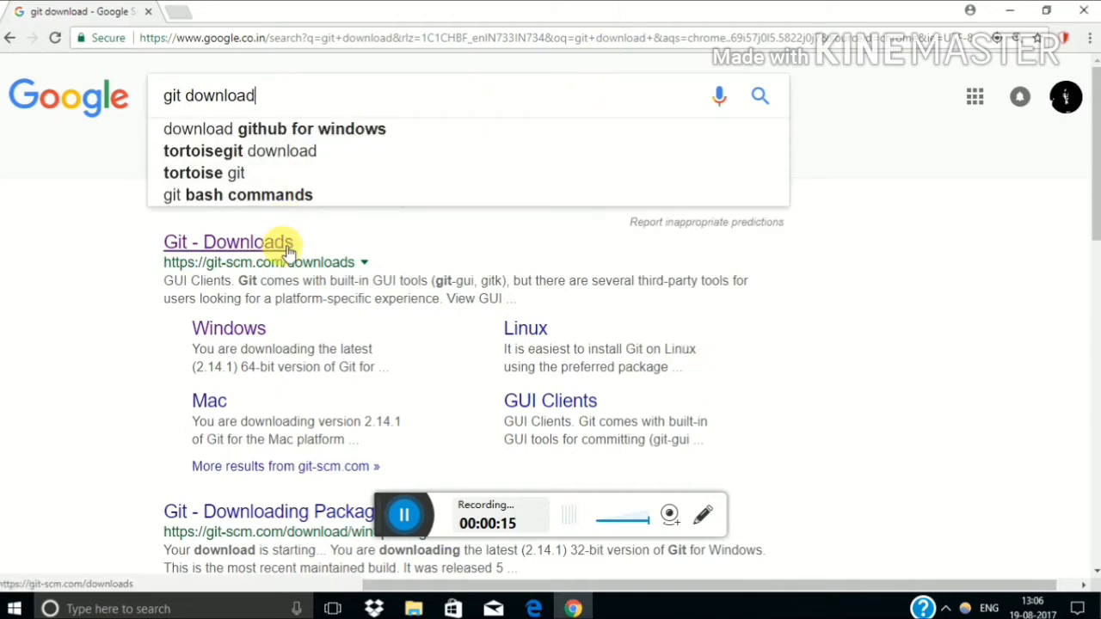
{"action": "left_click", "coordinate": [241, 241]}
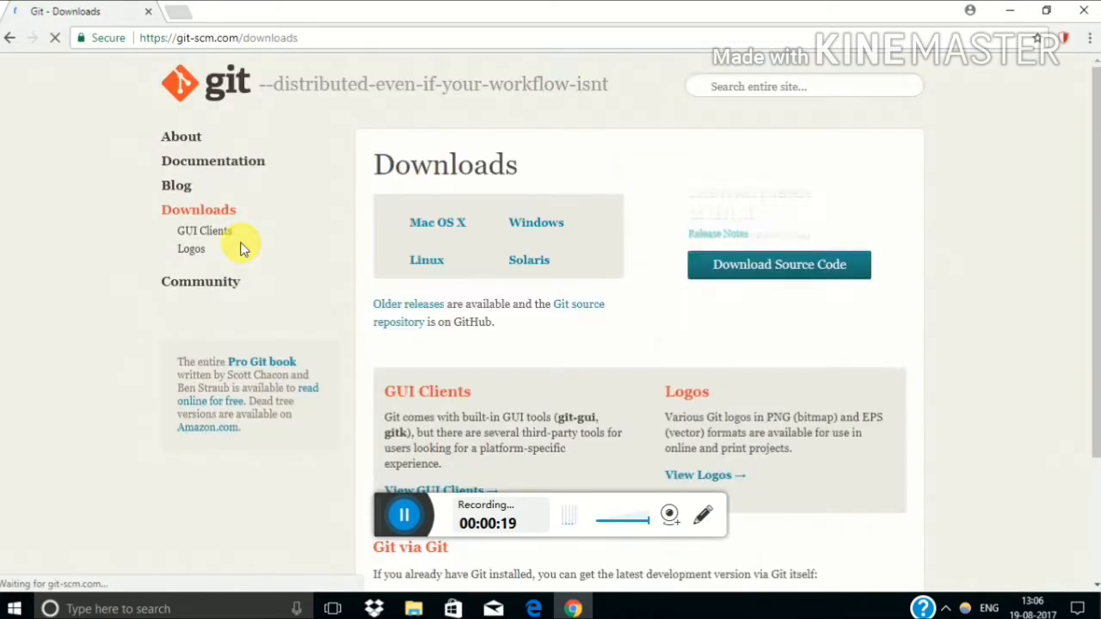
{"action": "left_click", "coordinate": [534, 222]}
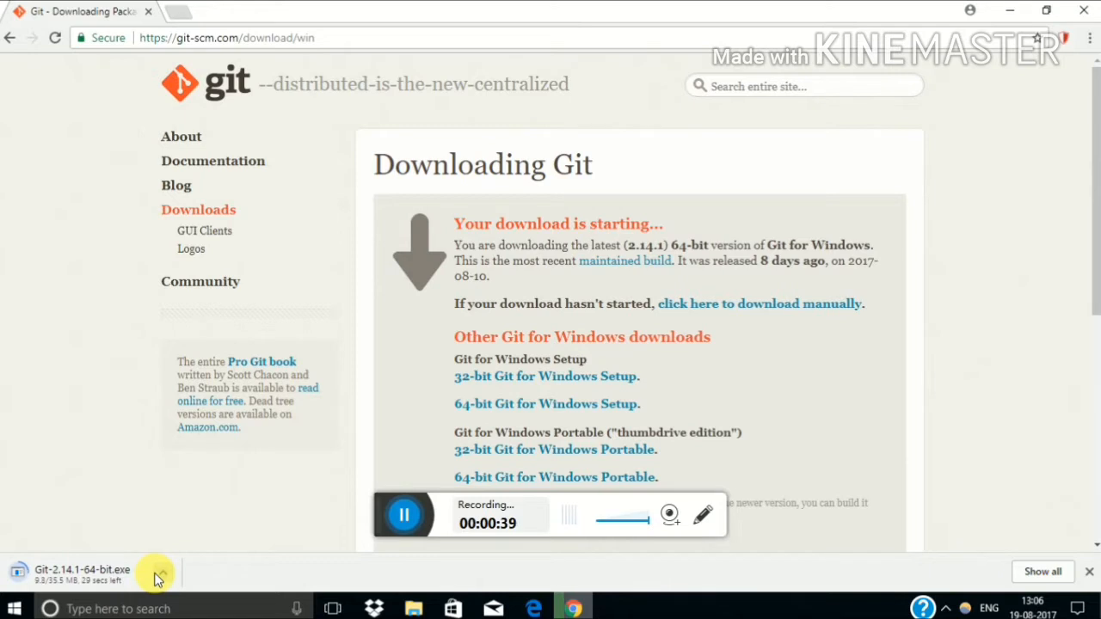
{"action": "left_click", "coordinate": [160, 573]}
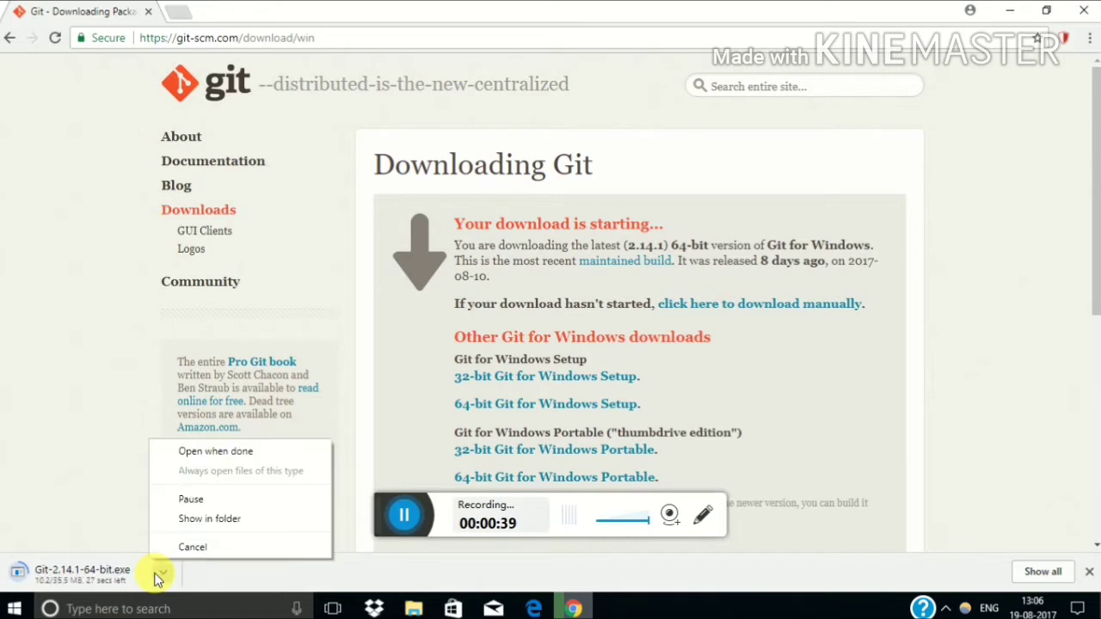
{"action": "left_click", "coordinate": [121, 516]}
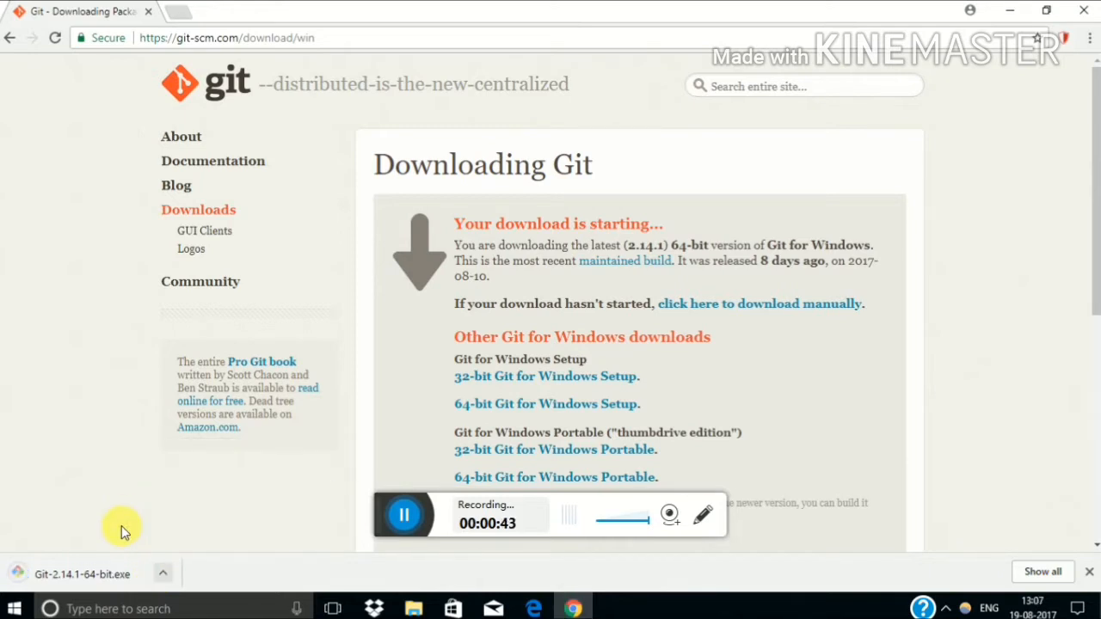
{"action": "left_click", "coordinate": [114, 582]}
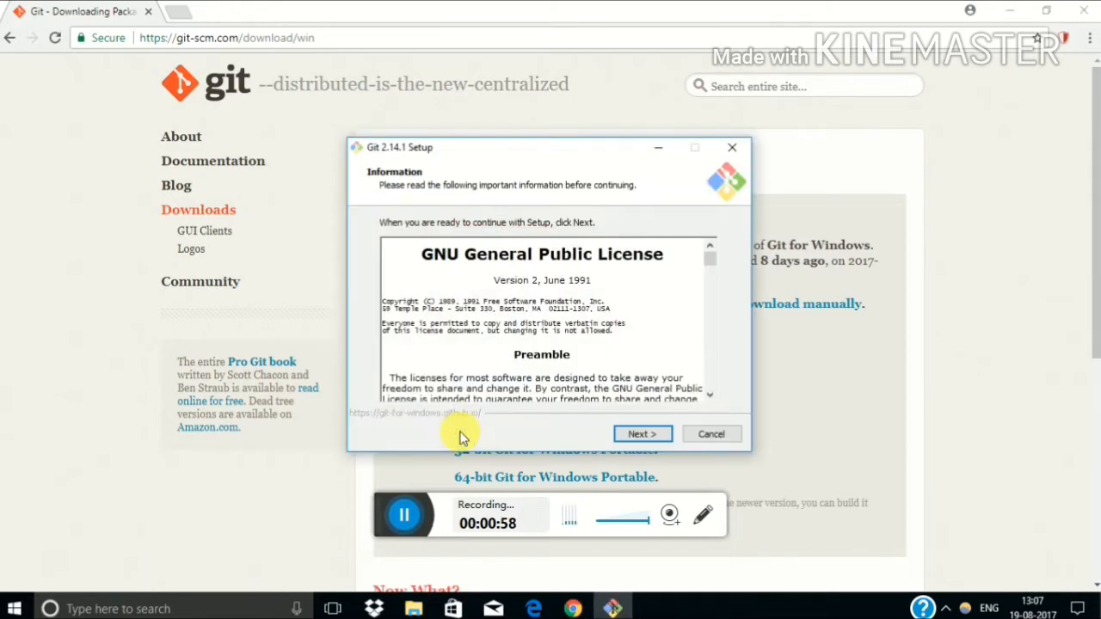
{"action": "left_click", "coordinate": [640, 433]}
{"action": "left_click", "coordinate": [639, 435]}
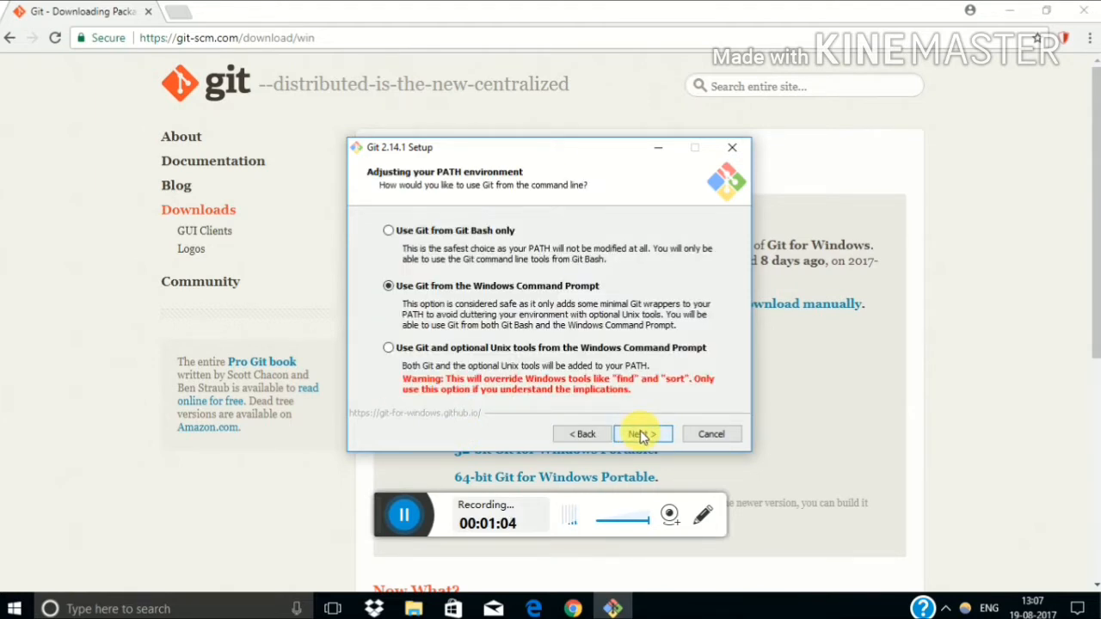
{"action": "left_click", "coordinate": [642, 436]}
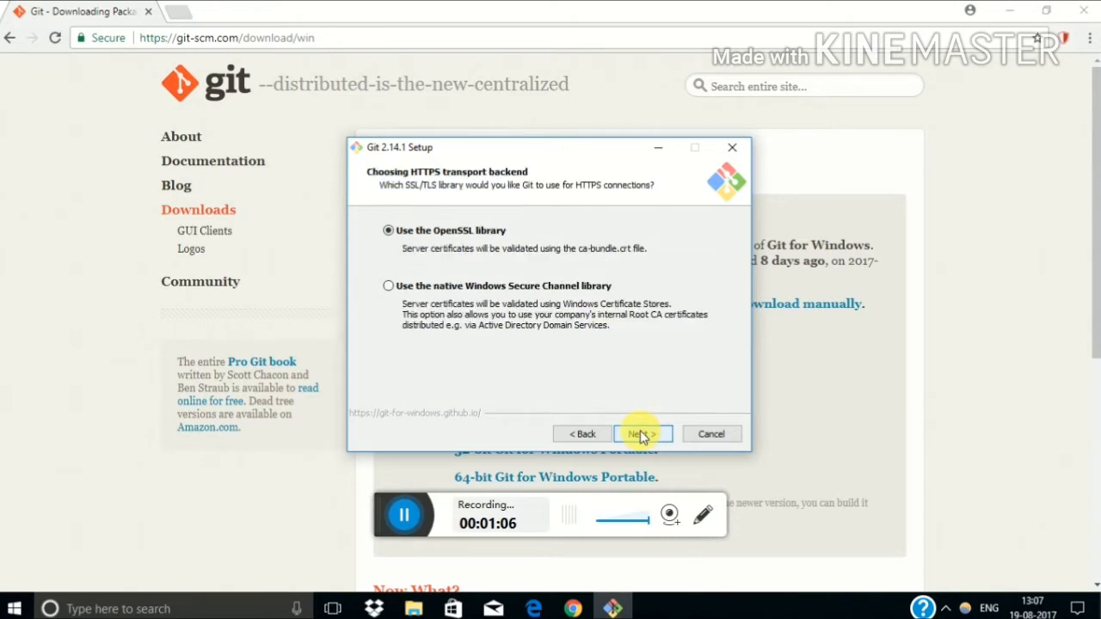
{"action": "left_click", "coordinate": [642, 436]}
{"action": "left_click", "coordinate": [640, 436]}
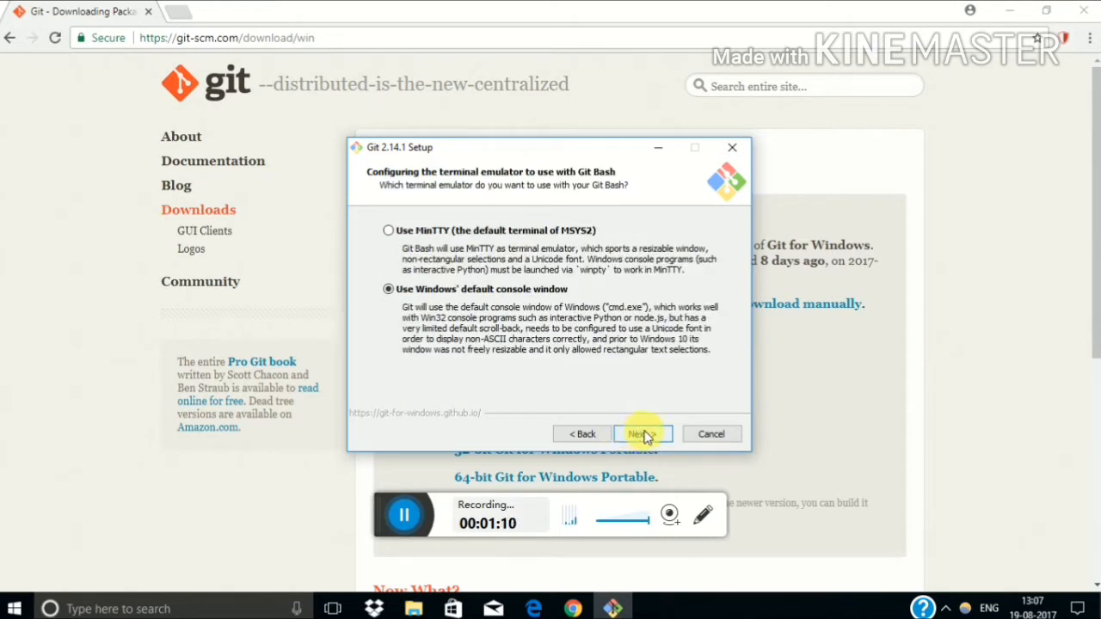
{"action": "left_click", "coordinate": [644, 434]}
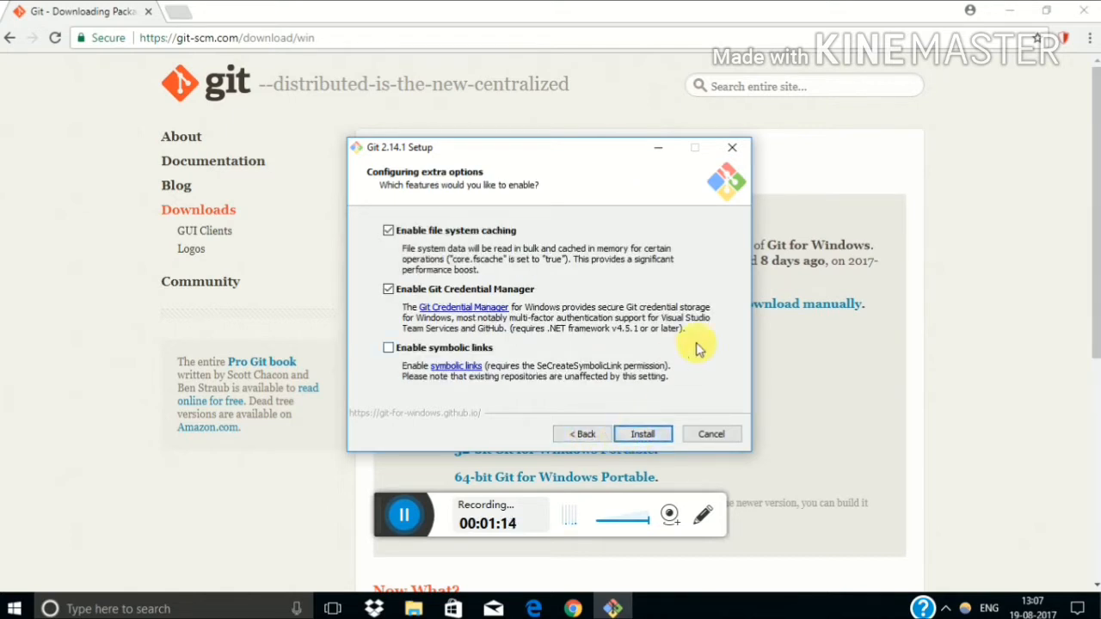
{"action": "left_click", "coordinate": [711, 434]}
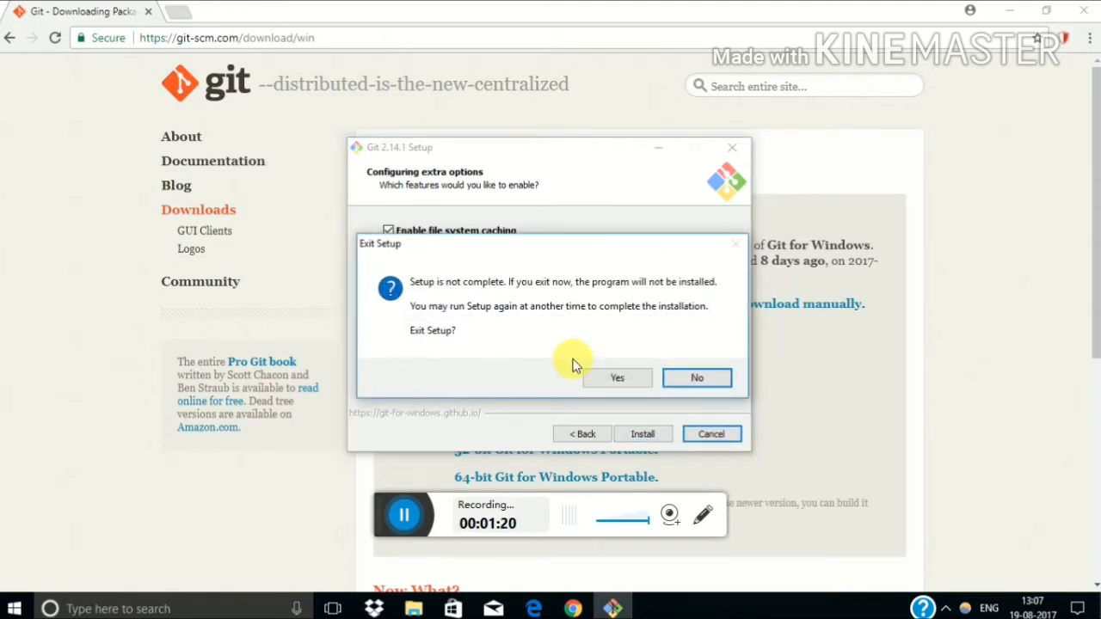
{"action": "left_click", "coordinate": [616, 378]}
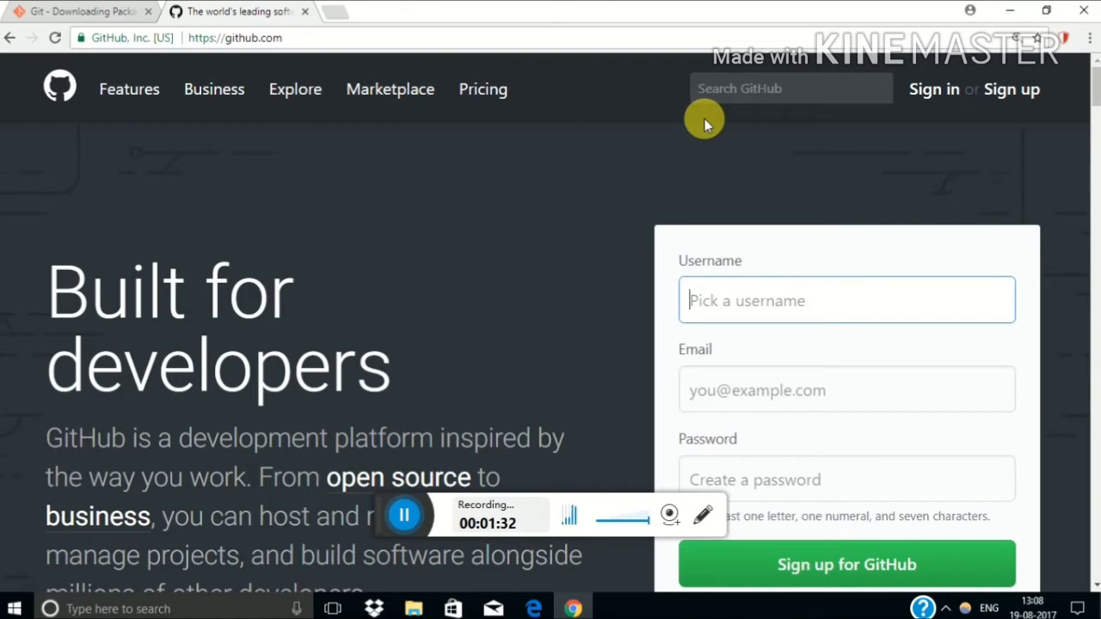
Sign in to GitHub and begin a new repository from the dashboard.
{"action": "left_click", "coordinate": [935, 89]}
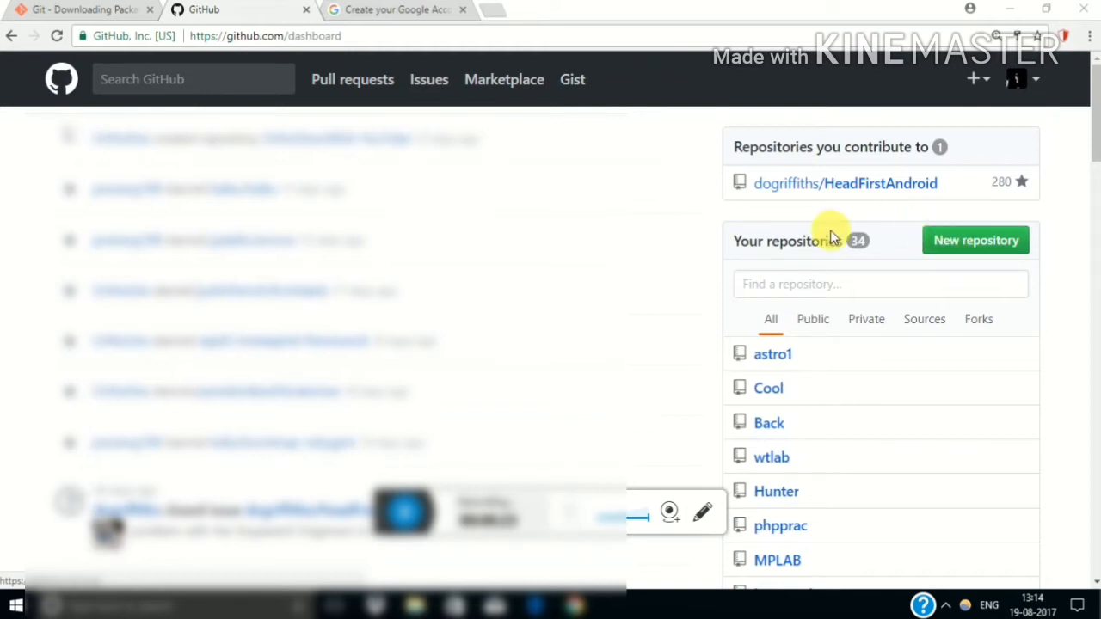
{"action": "left_click", "coordinate": [971, 239]}
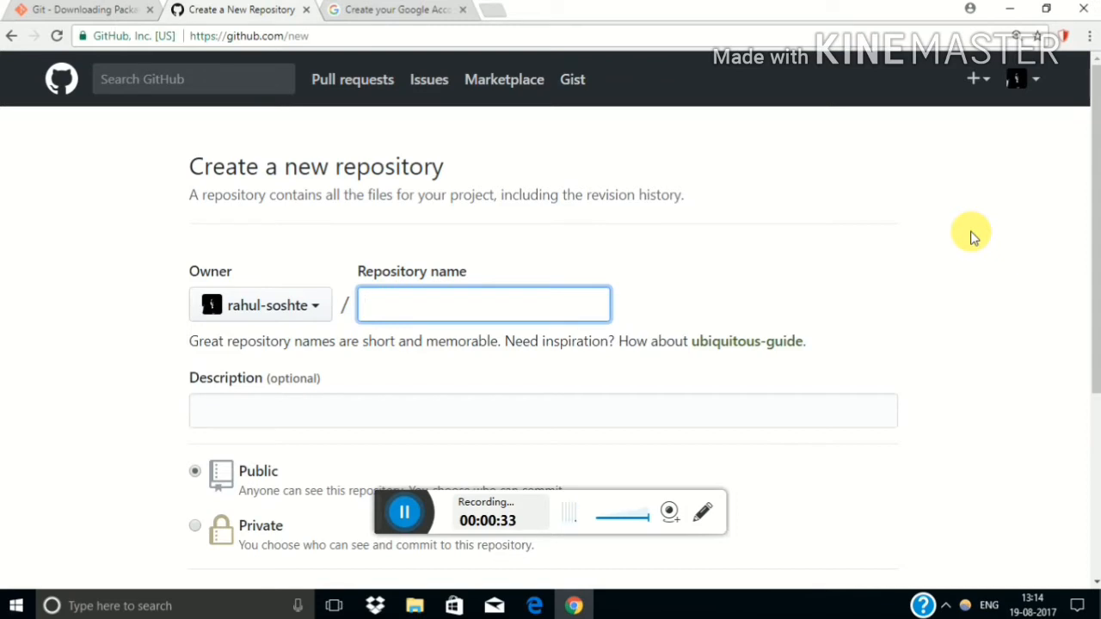
{"action": "type", "text": "den"}
{"action": "left_click_drag", "start_coordinate": [1092, 216], "coordinate": [1092, 326]}
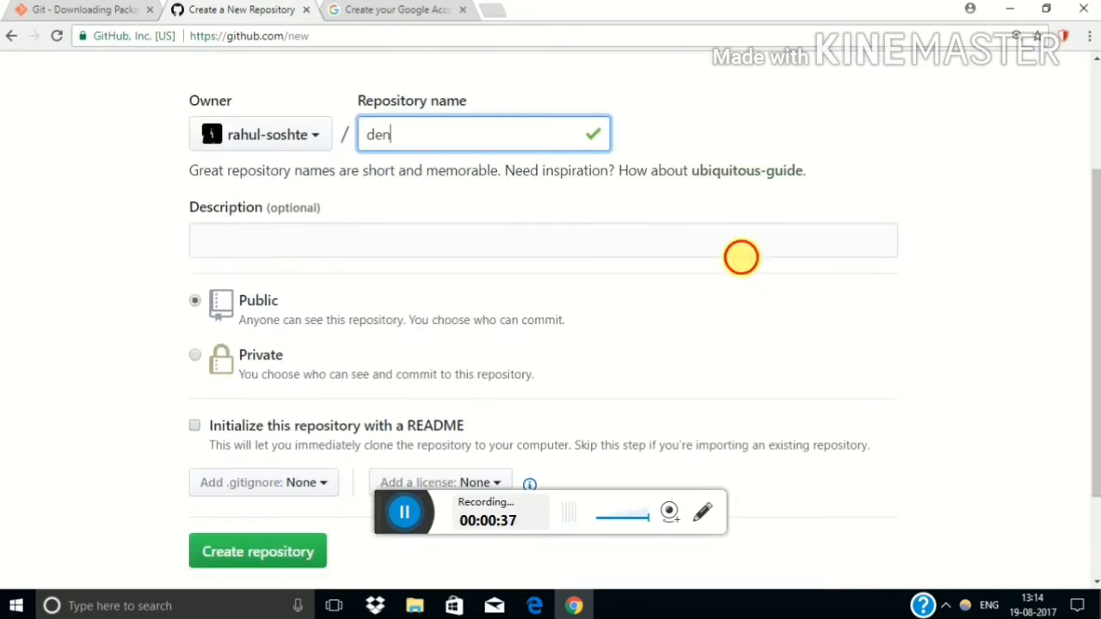
Enter the repository description 'Github Start Tutorial', correcting mistyped letters.
{"action": "left_click", "coordinate": [741, 257]}
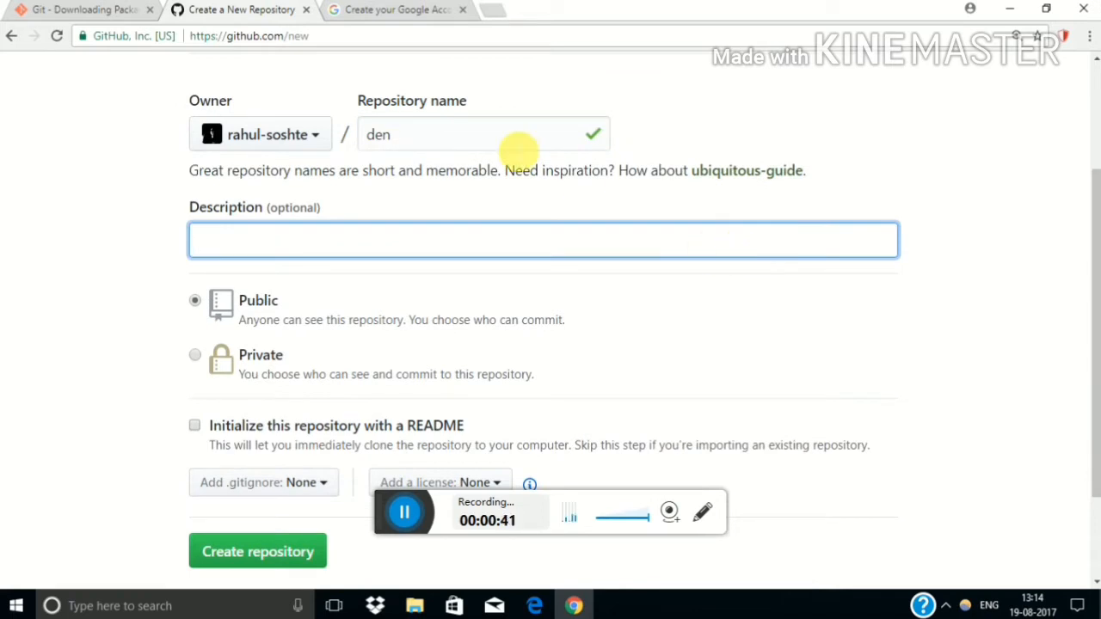
{"action": "left_click", "coordinate": [516, 136]}
{"action": "left_click", "coordinate": [514, 245]}
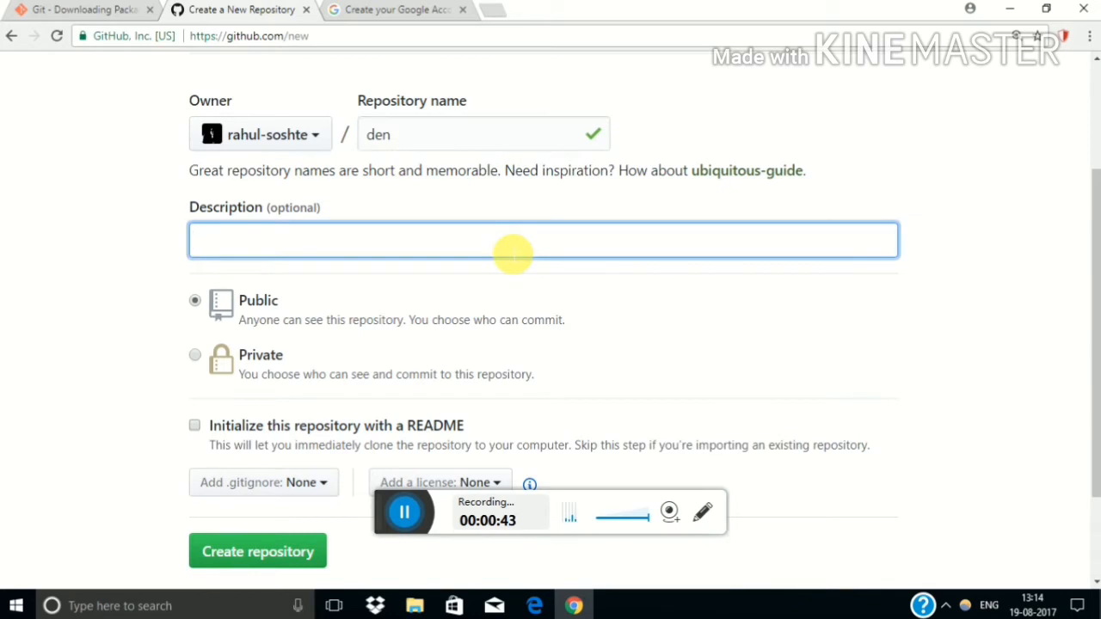
{"action": "type", "text": "Github"}
{"action": "type", "text": " Exma"}
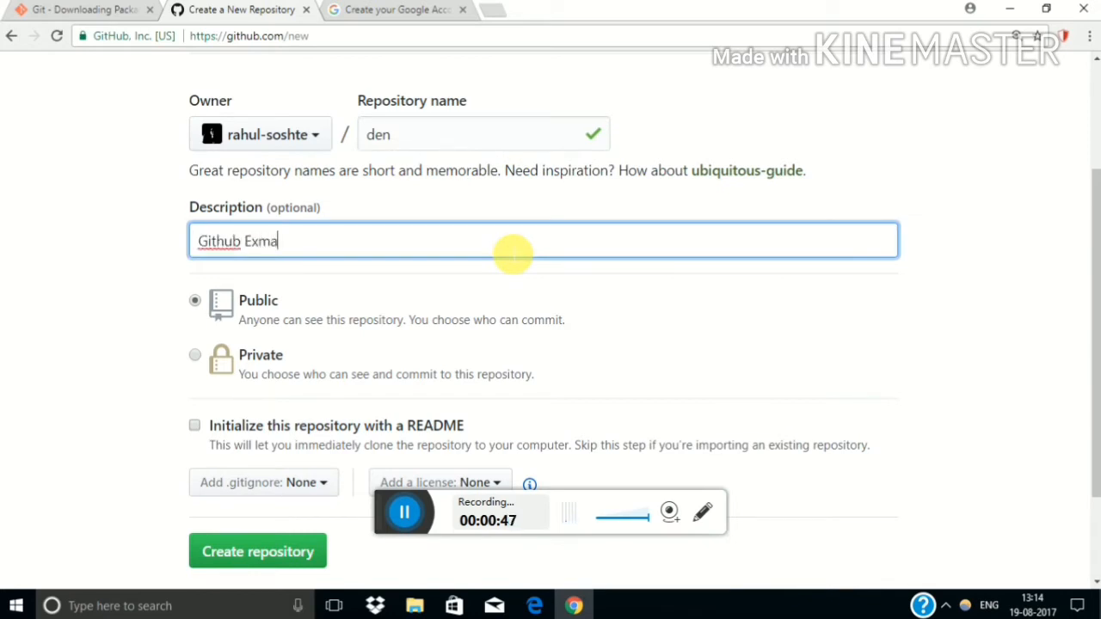
{"action": "key", "text": "BackSpace"}
{"action": "type", "text": "a"}
{"action": "key", "text": "BackSpace"}
{"action": "key", "text": "BackSpace"}
{"action": "key", "text": "BackSpace"}
{"action": "key", "text": "BackSpace"}
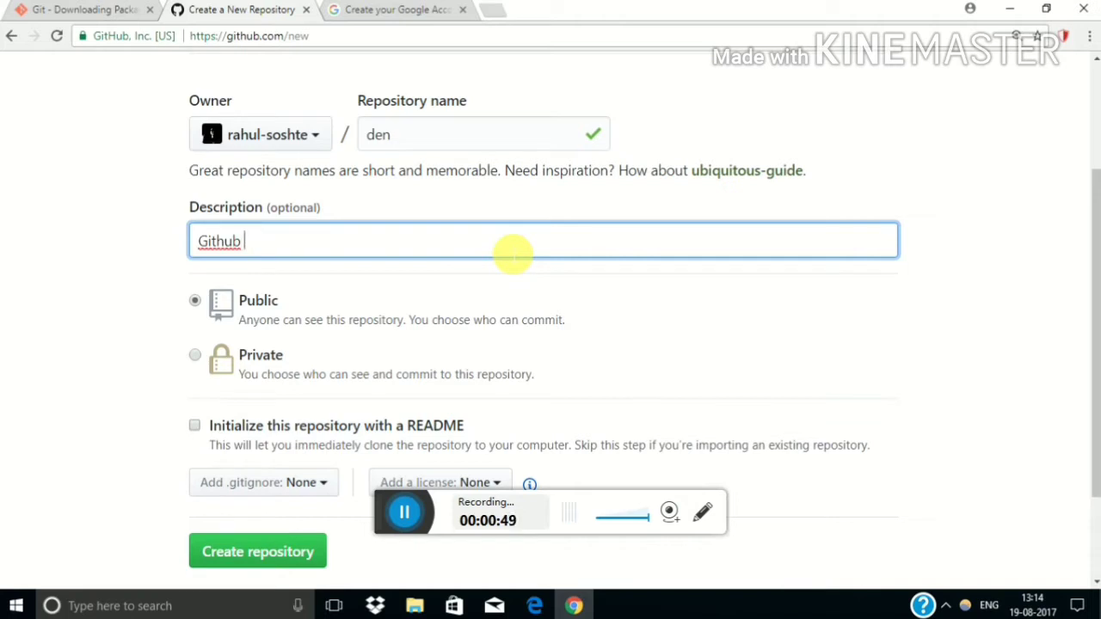
{"action": "type", "text": "Start "}
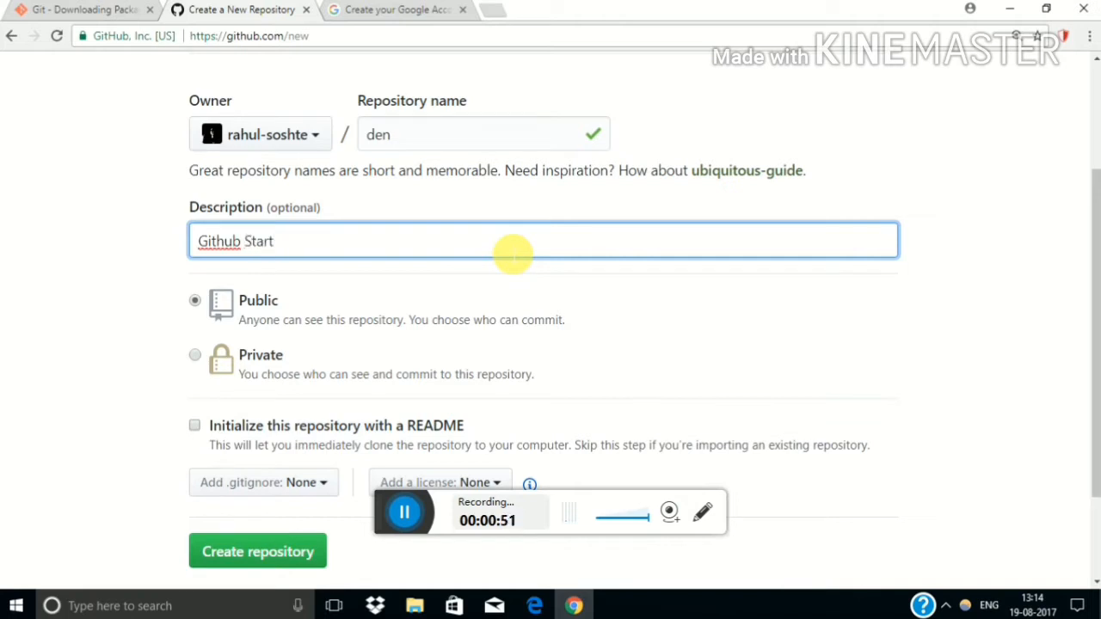
{"action": "type", "text": "Tutoria"}
{"action": "type", "text": "l"}
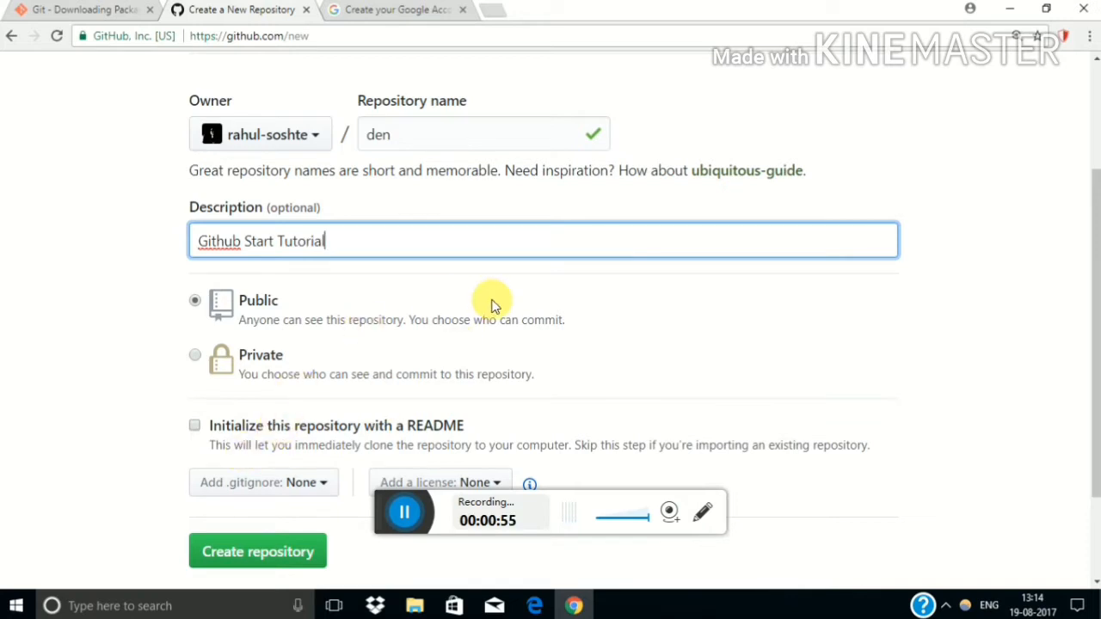
{"action": "left_click_drag", "start_coordinate": [1094, 245], "coordinate": [1094, 313]}
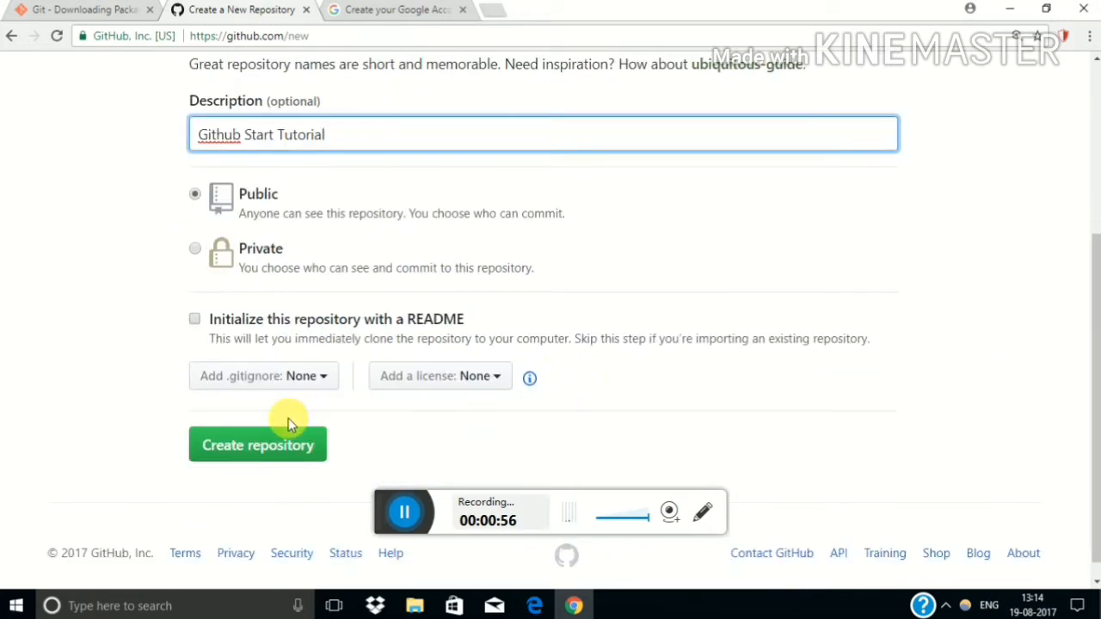
Keep the repository Public and create the den repository.
{"action": "left_click", "coordinate": [220, 249]}
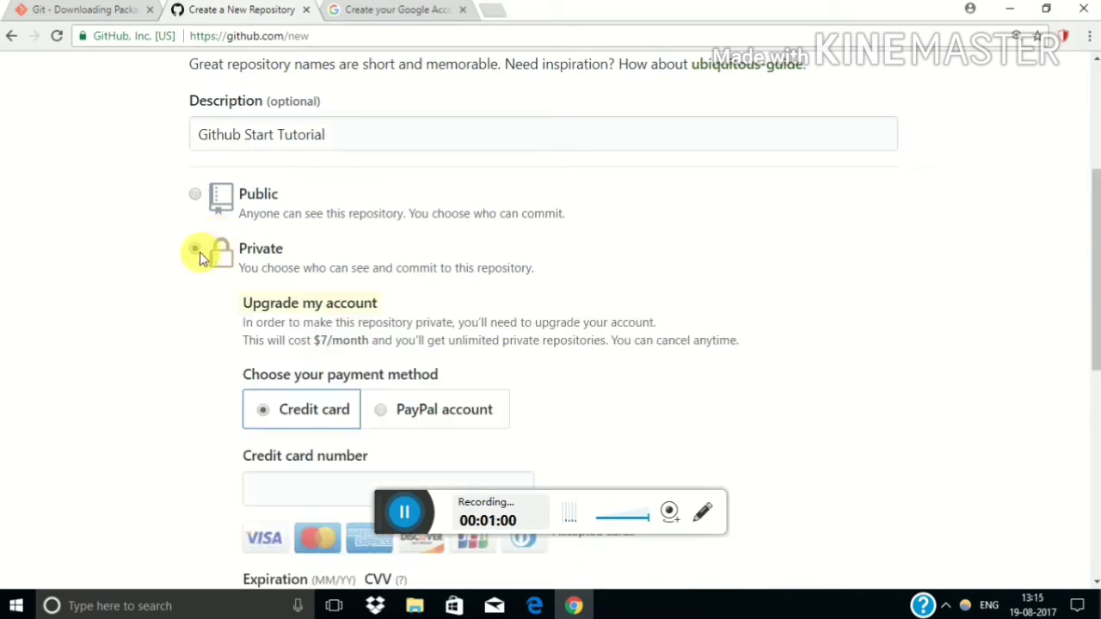
{"action": "left_click", "coordinate": [195, 195]}
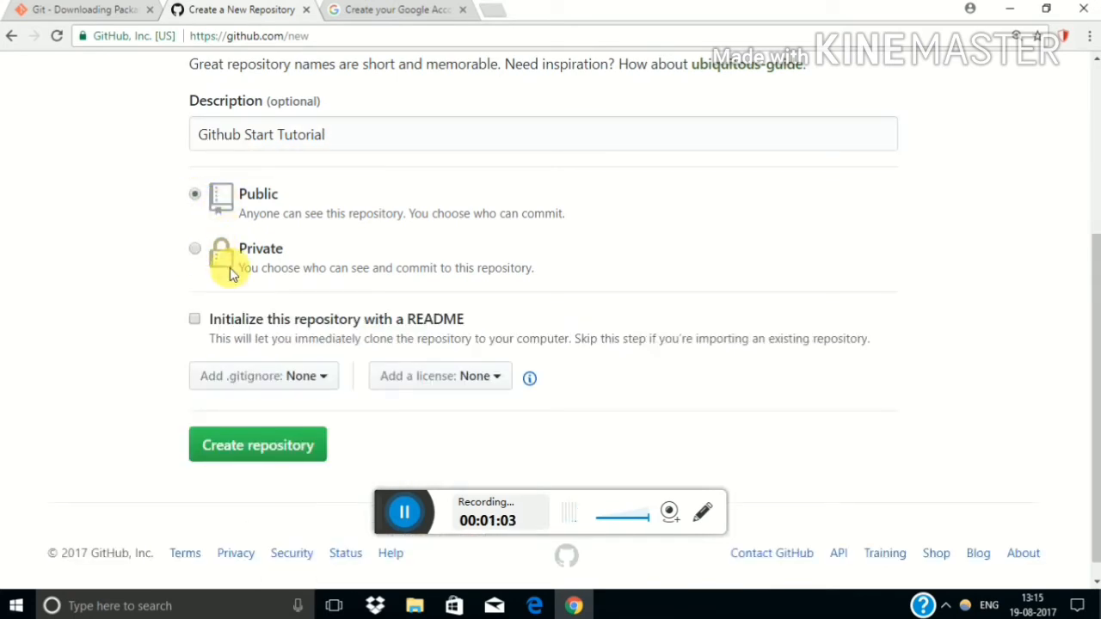
{"action": "left_click", "coordinate": [269, 449]}
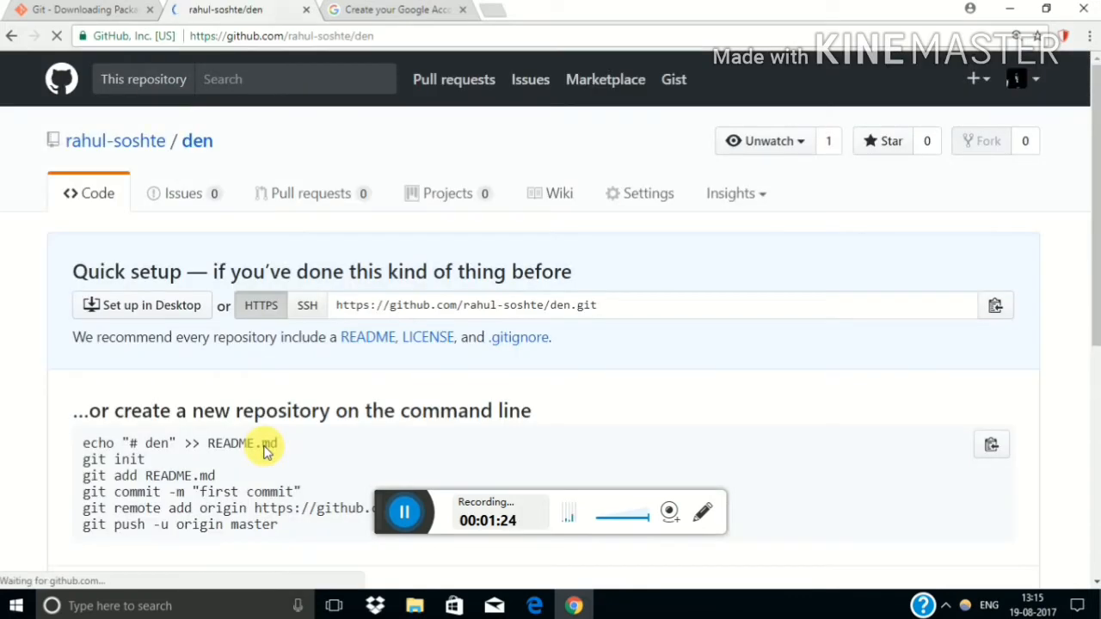
{"action": "left_click_drag", "start_coordinate": [1092, 258], "coordinate": [1092, 327]}
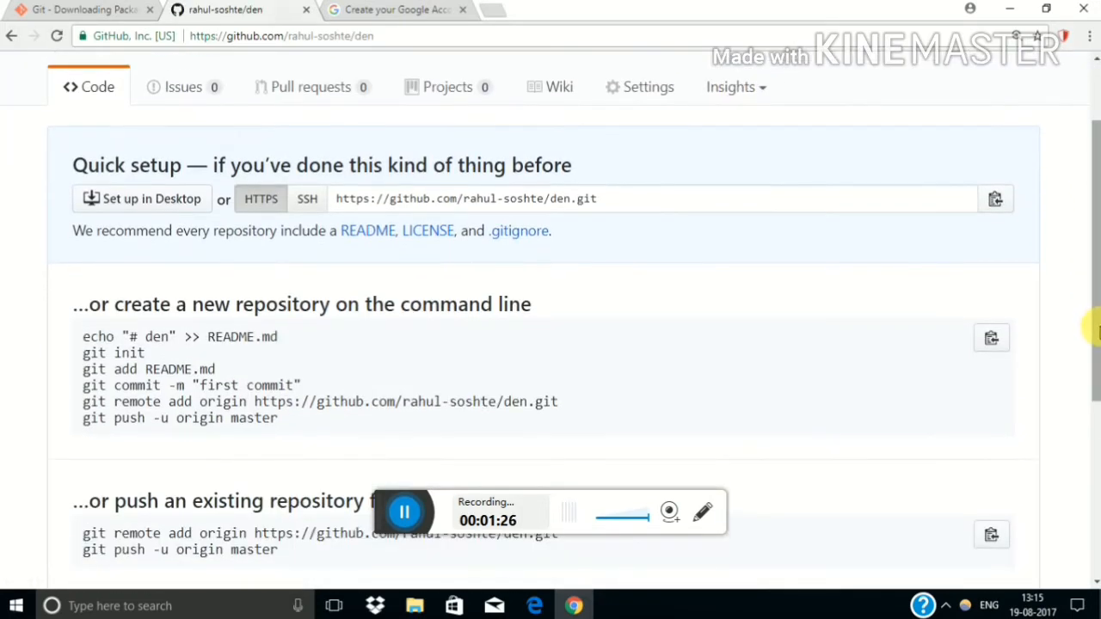
Copy den's command-line setup commands and select the whole command block.
{"action": "left_click", "coordinate": [991, 338]}
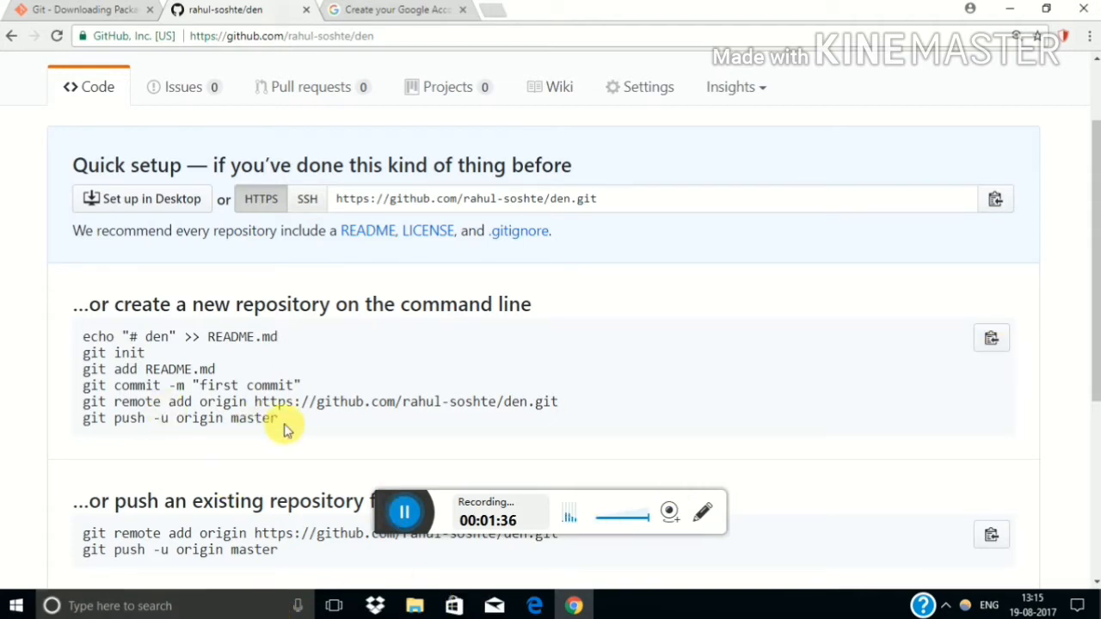
{"action": "left_click_drag", "start_coordinate": [286, 428], "coordinate": [75, 336]}
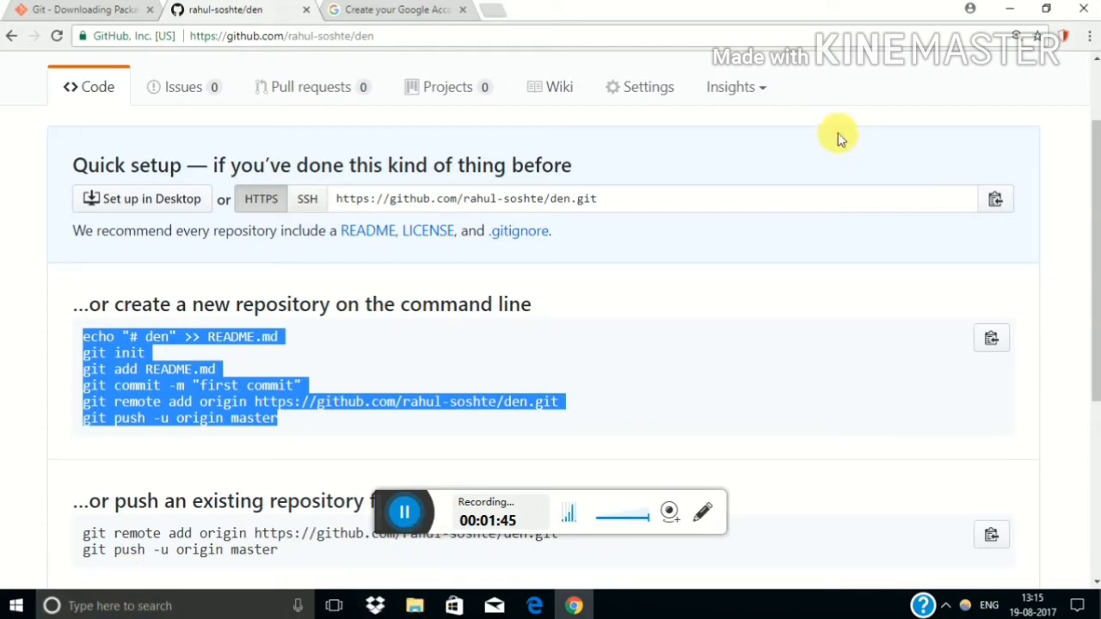
Reveal the desktop and create a new folder named den on it.
{"action": "left_click", "coordinate": [1009, 9]}
{"action": "left_click", "coordinate": [1002, 9]}
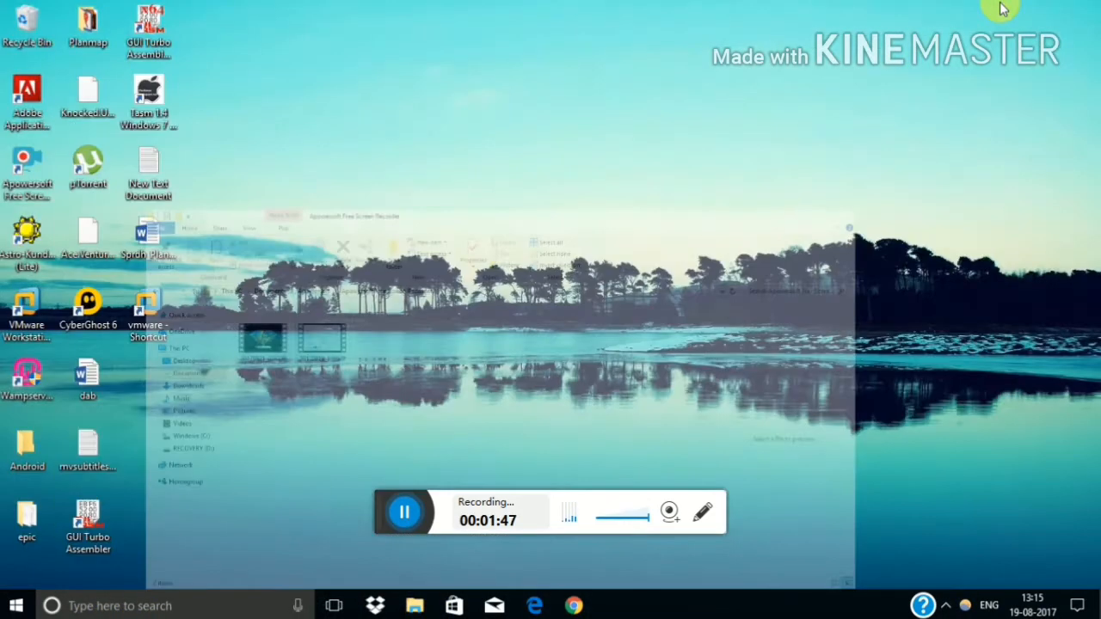
{"action": "right_click", "coordinate": [461, 207]}
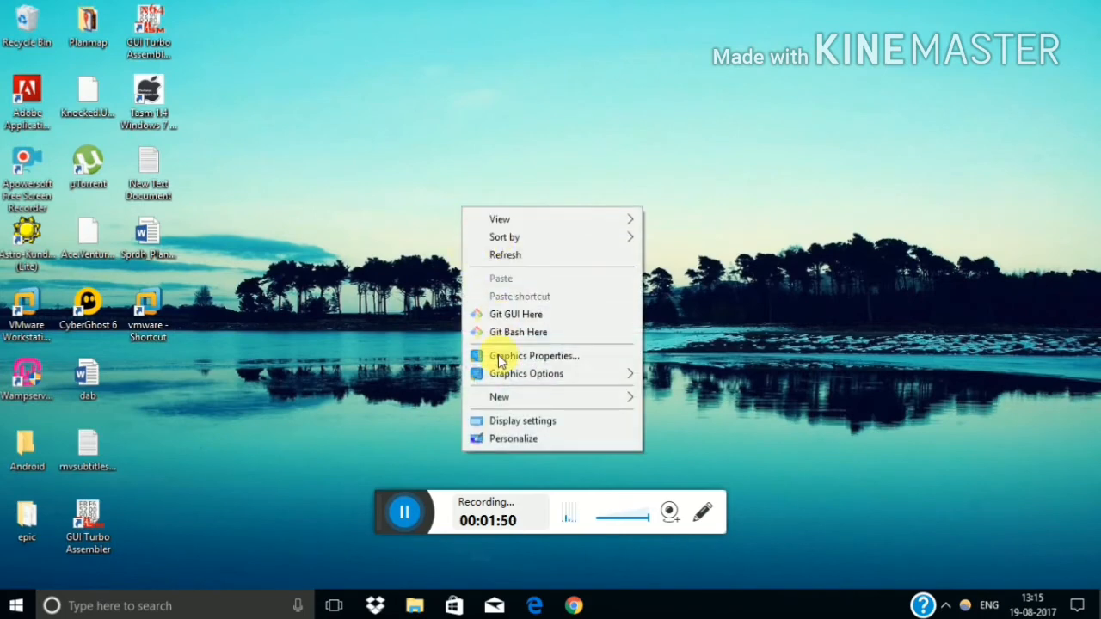
{"action": "mouse_move", "coordinate": [551, 396]}
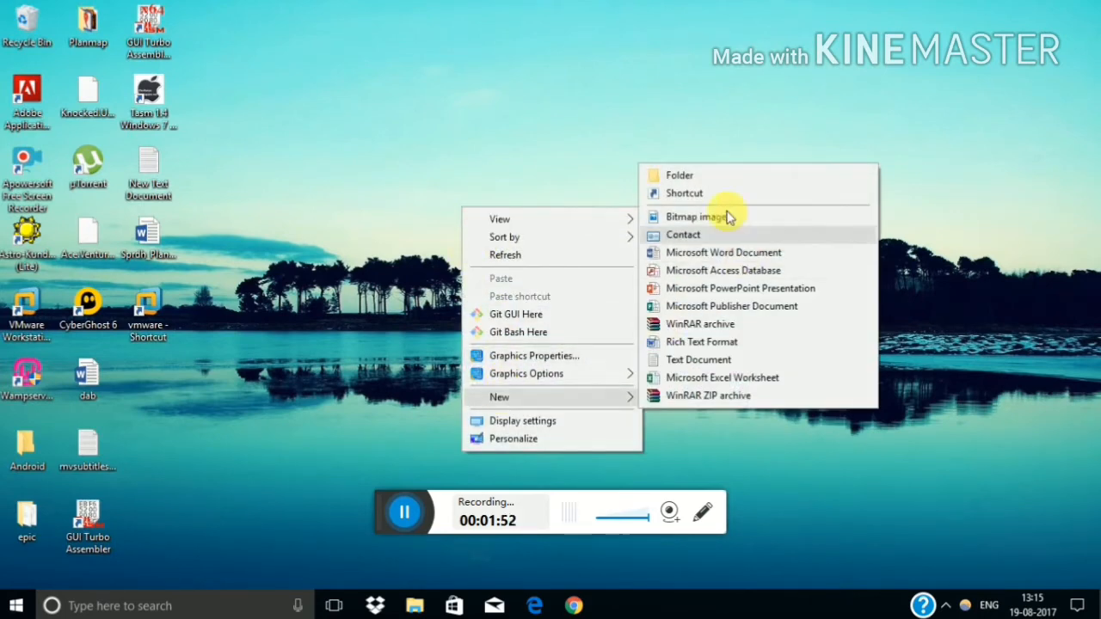
{"action": "left_click", "coordinate": [706, 174]}
{"action": "type", "text": "m"}
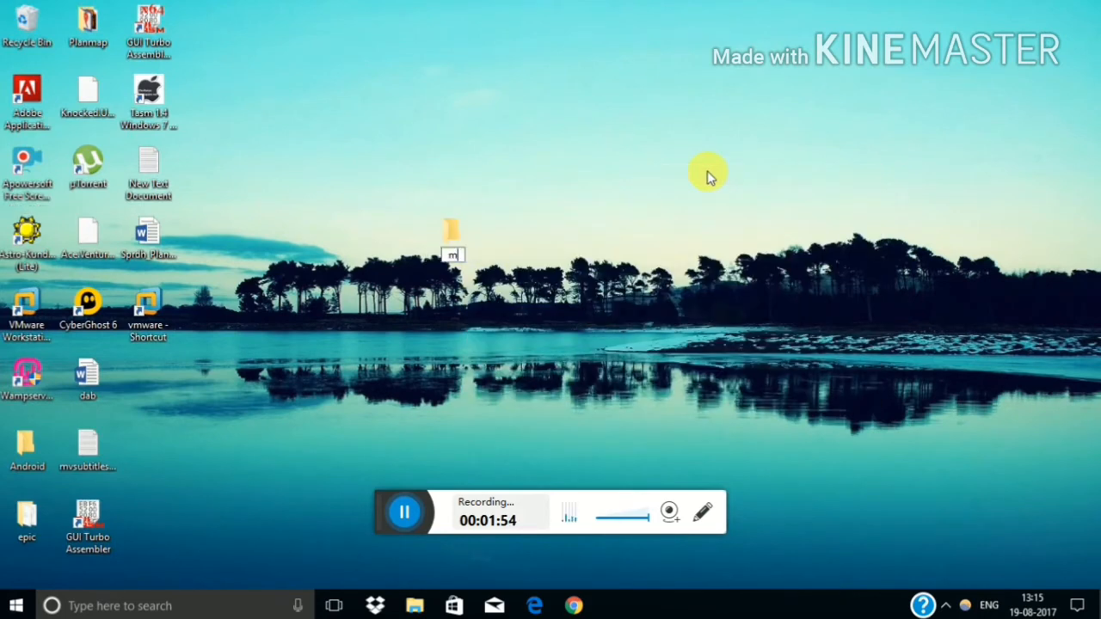
{"action": "key", "text": "BackSpace"}
{"action": "type", "text": "den"}
{"action": "key", "text": "Return"}
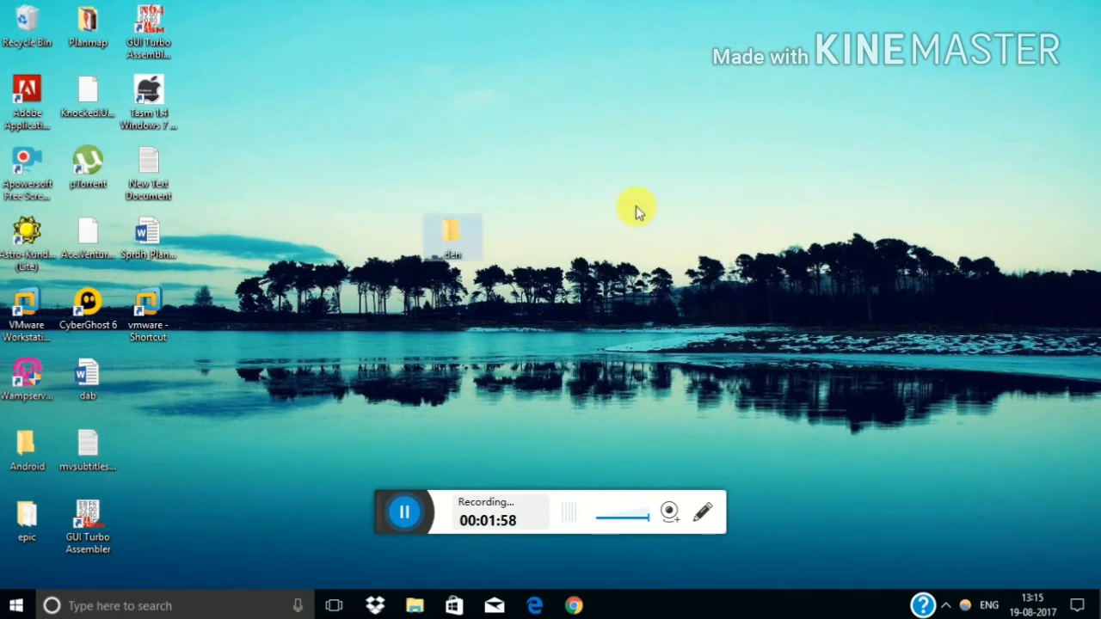
Open the den folder in a File Explorer window.
{"action": "right_click", "coordinate": [459, 231]}
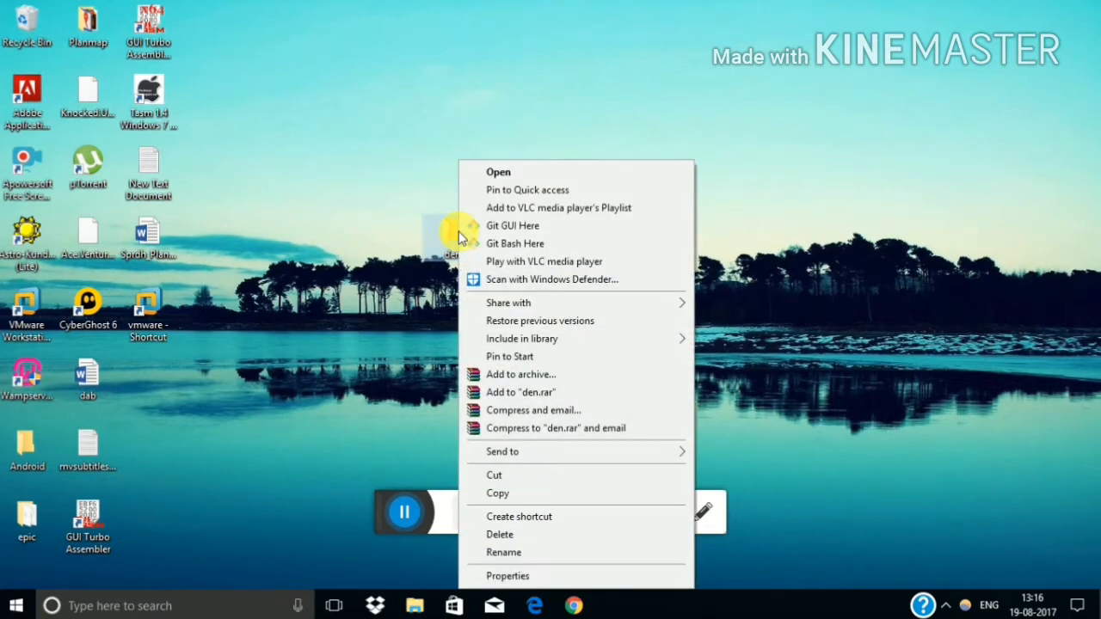
{"action": "left_click", "coordinate": [447, 234]}
{"action": "double_click", "coordinate": [443, 235]}
Create a New Text Document in den with the default name and open it in Notepad.
{"action": "right_click", "coordinate": [443, 234]}
{"action": "mouse_move", "coordinate": [482, 467]}
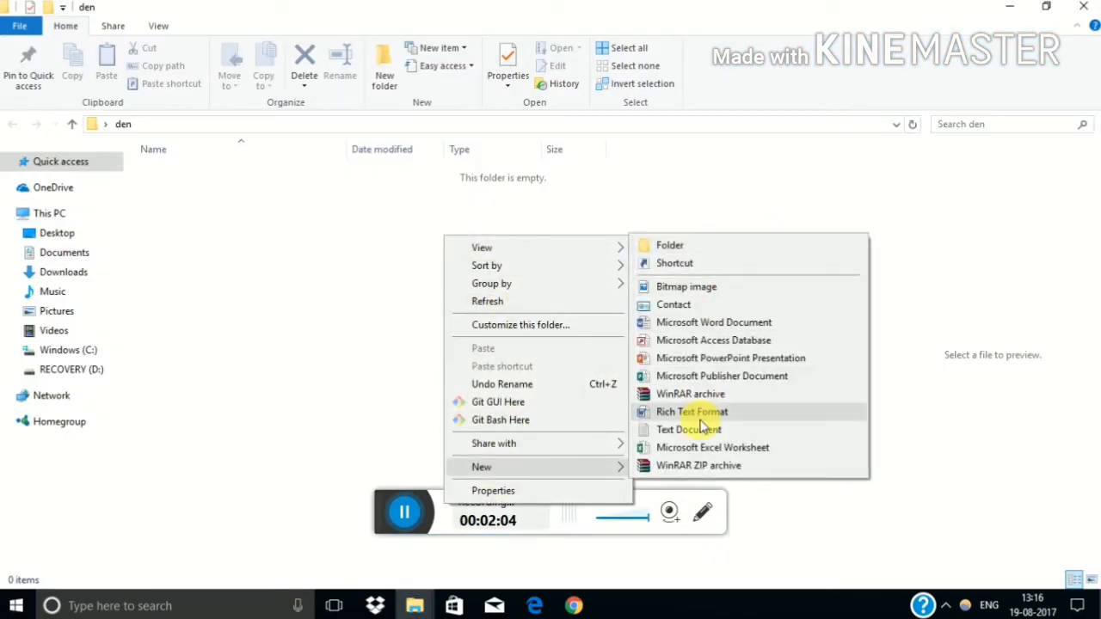
{"action": "left_click", "coordinate": [688, 429]}
{"action": "left_click", "coordinate": [292, 252]}
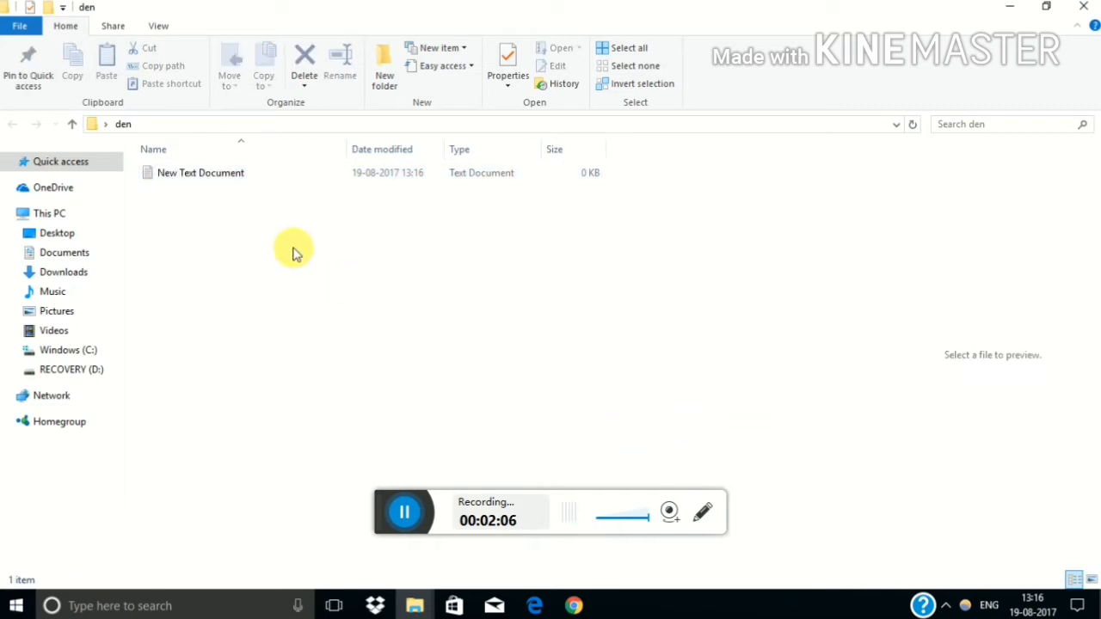
{"action": "double_click", "coordinate": [265, 180]}
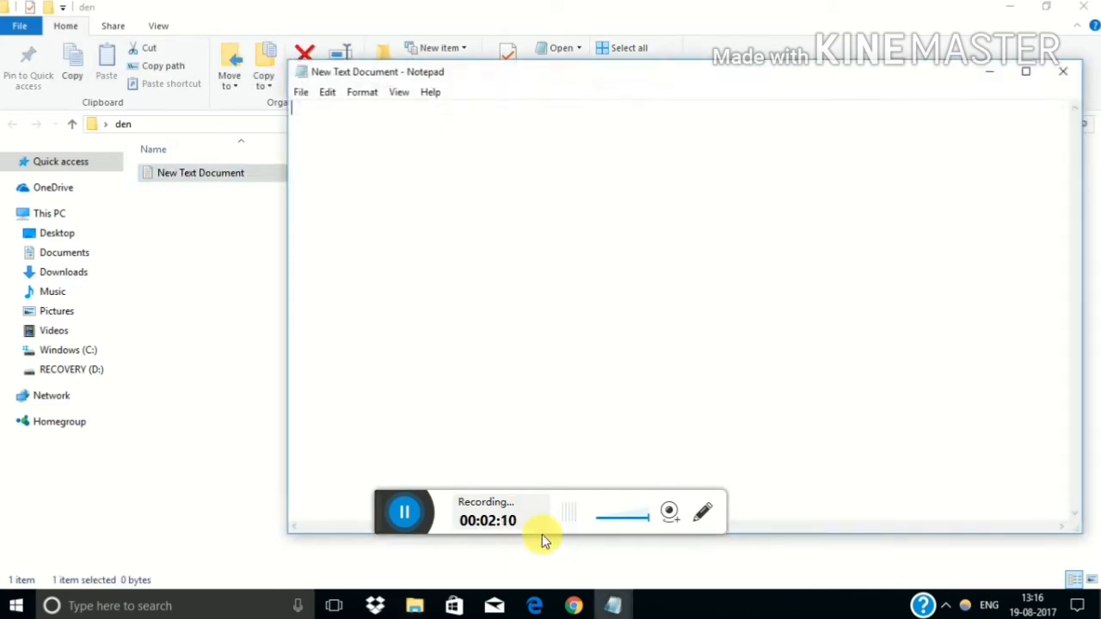
{"action": "type", "text": "THI"}
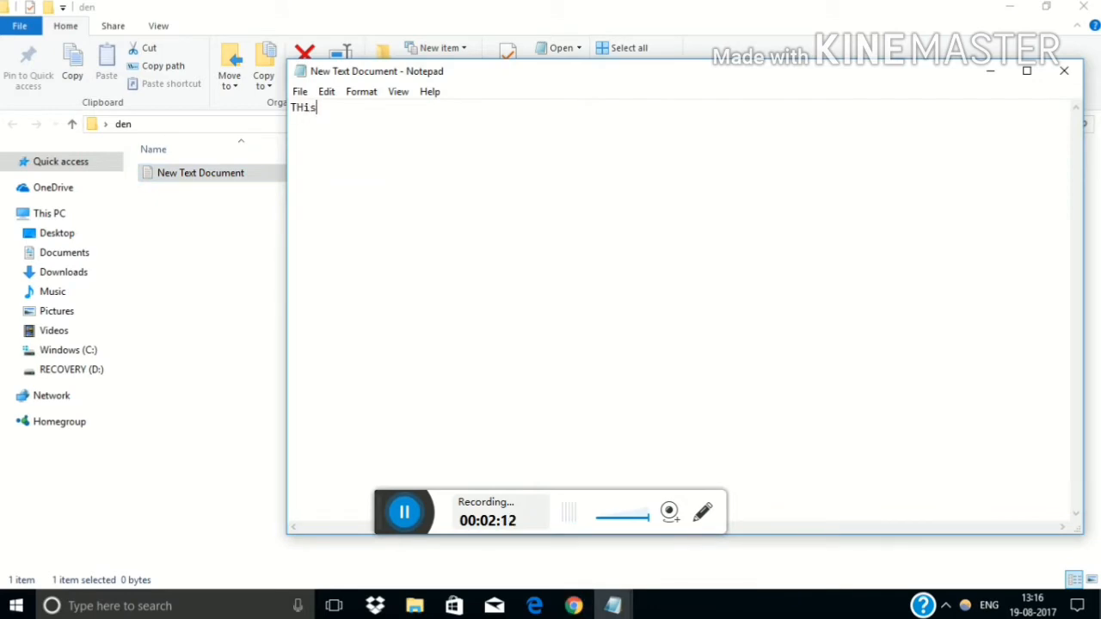
Write 'This is a File.' in the document, save it on close, and return to the den folder.
{"action": "key", "text": "BackSpace"}
{"action": "key", "text": "BackSpace"}
{"action": "type", "text": "his is "}
{"action": "type", "text": "Github"}
{"action": "key", "text": "BackSpace"}
{"action": "key", "text": "BackSpace"}
{"action": "key", "text": "BackSpace"}
{"action": "key", "text": "BackSpace"}
{"action": "key", "text": "BackSpace"}
{"action": "type", "text": "F"}
{"action": "type", "text": " File"}
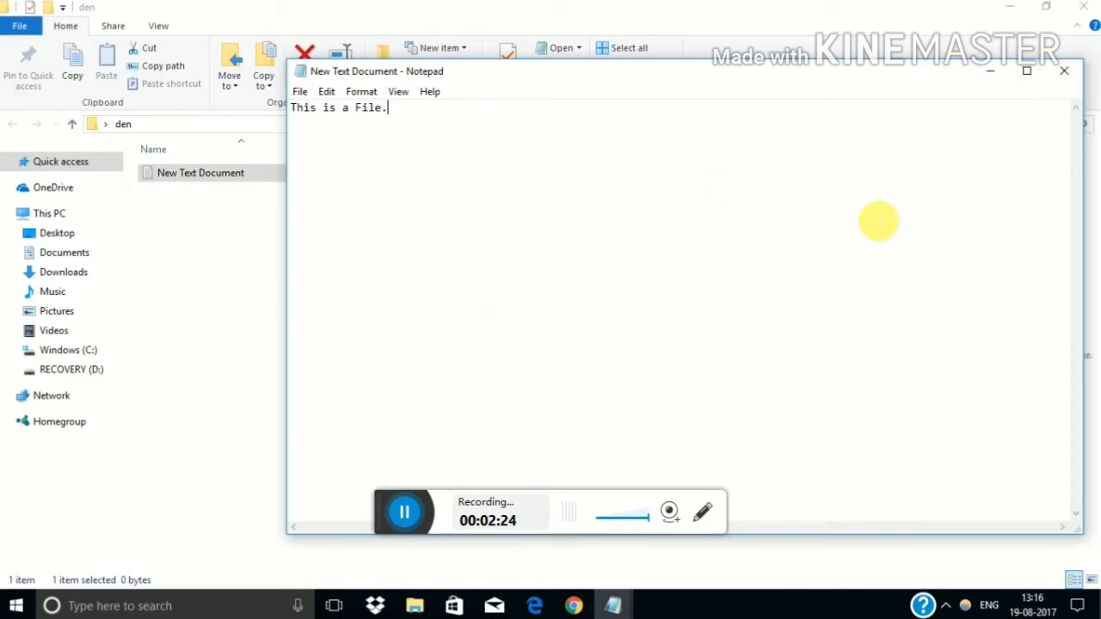
{"action": "left_click", "coordinate": [1063, 70]}
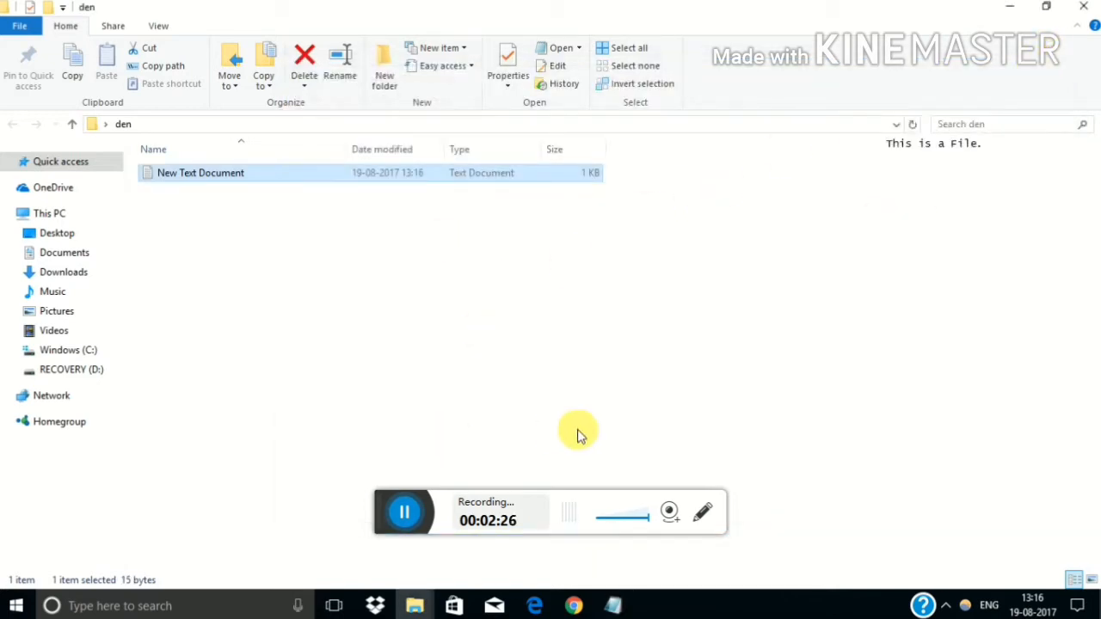
{"action": "left_click", "coordinate": [612, 605]}
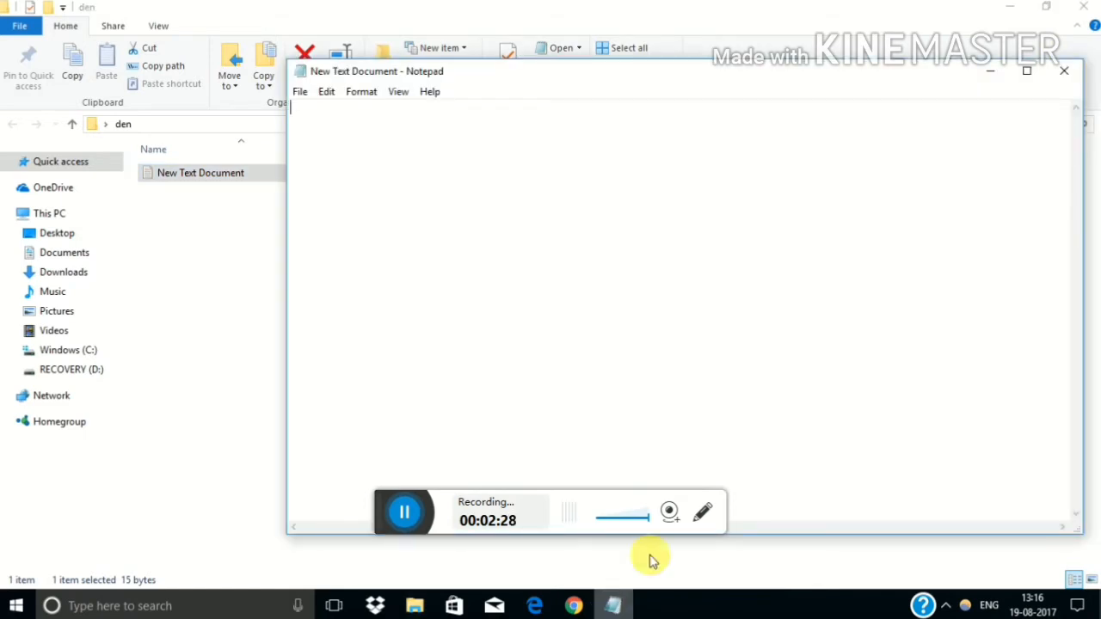
{"action": "left_click", "coordinate": [1064, 71]}
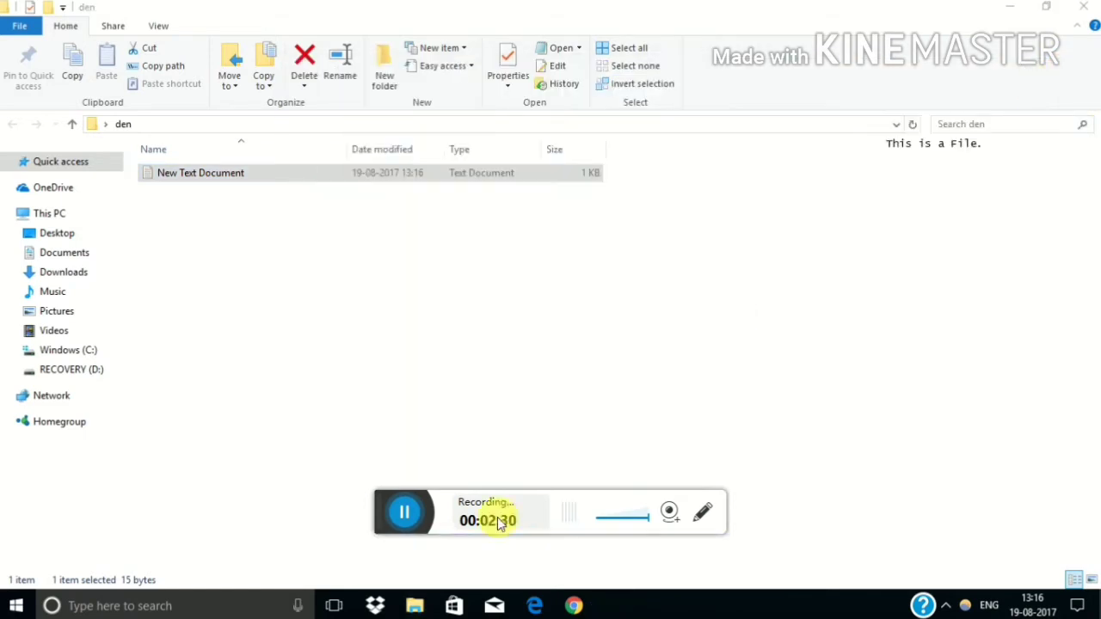
{"action": "mouse_move", "coordinate": [414, 605]}
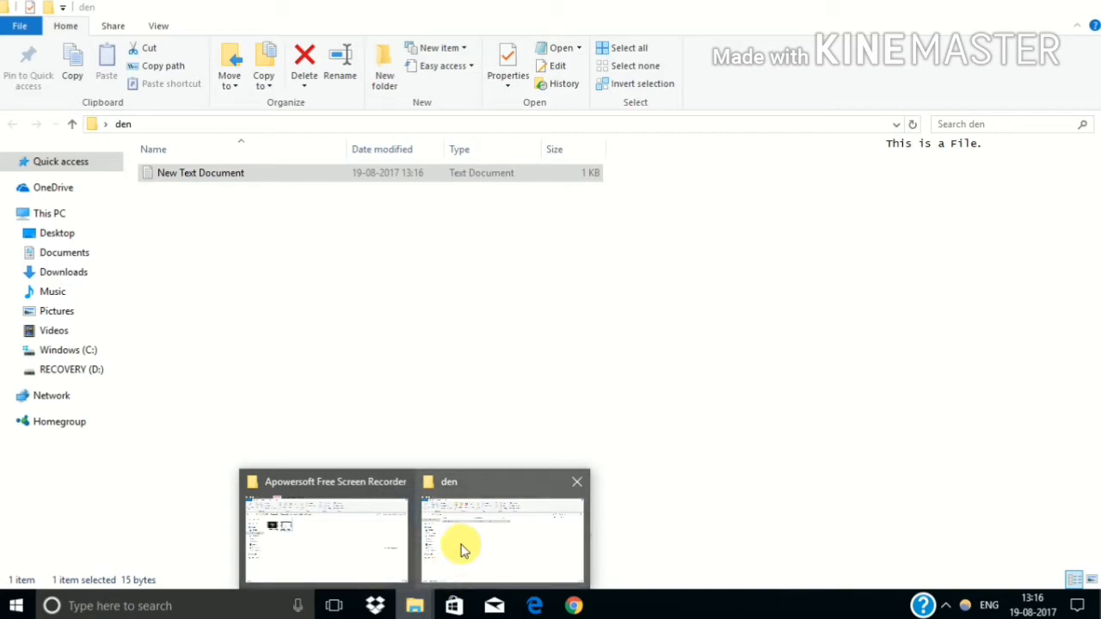
{"action": "left_click", "coordinate": [447, 544]}
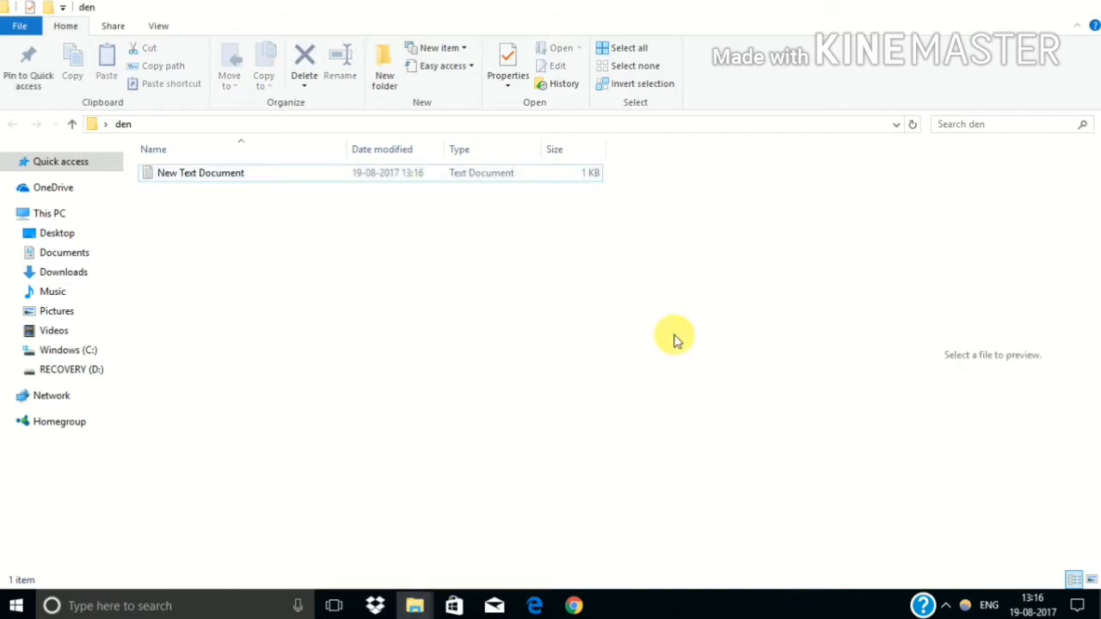
Move the den folder beside the other desktop icons and open it.
{"action": "left_click", "coordinate": [1046, 8]}
{"action": "left_click", "coordinate": [1035, 62]}
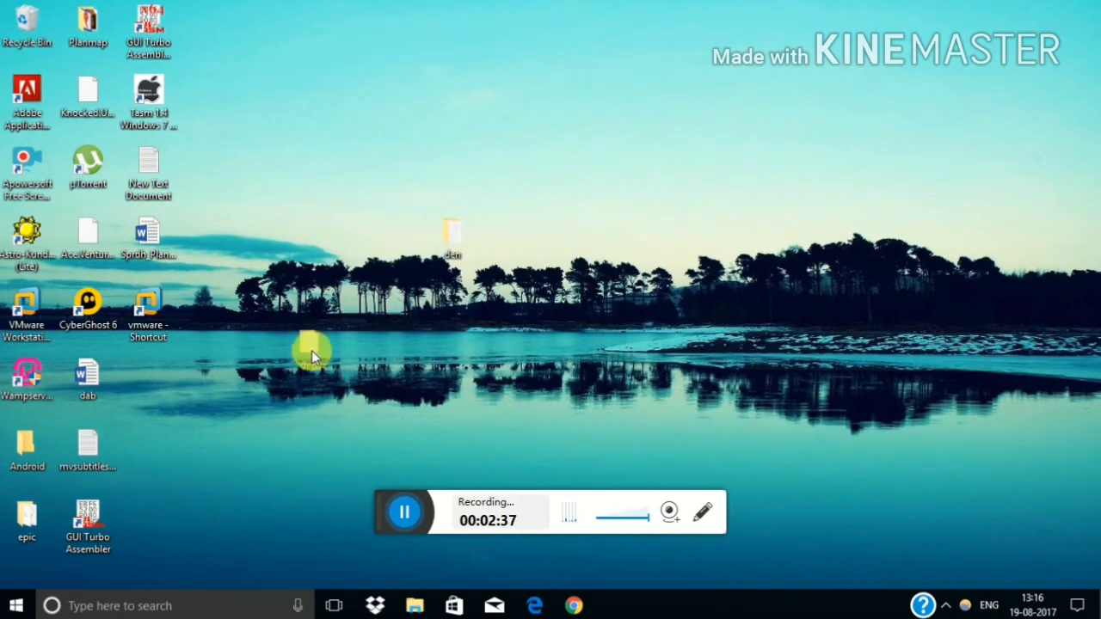
{"action": "left_click_drag", "start_coordinate": [191, 417], "coordinate": [153, 387]}
{"action": "double_click", "coordinate": [153, 383]}
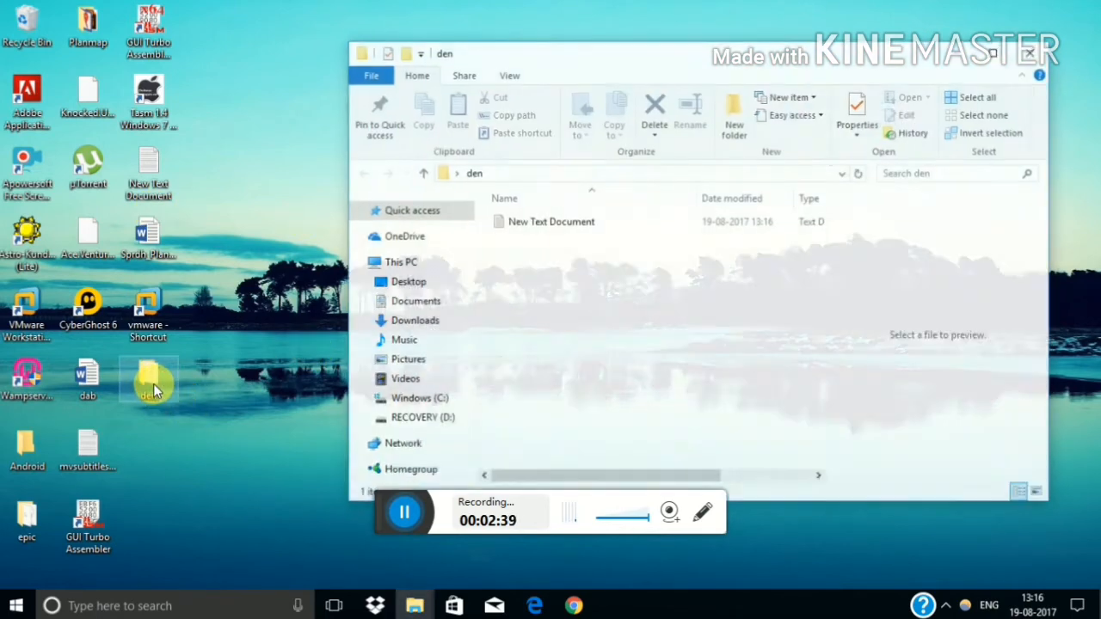
Reopen the den folder and minimize it to leave the desktop showing.
{"action": "left_click", "coordinate": [1039, 52]}
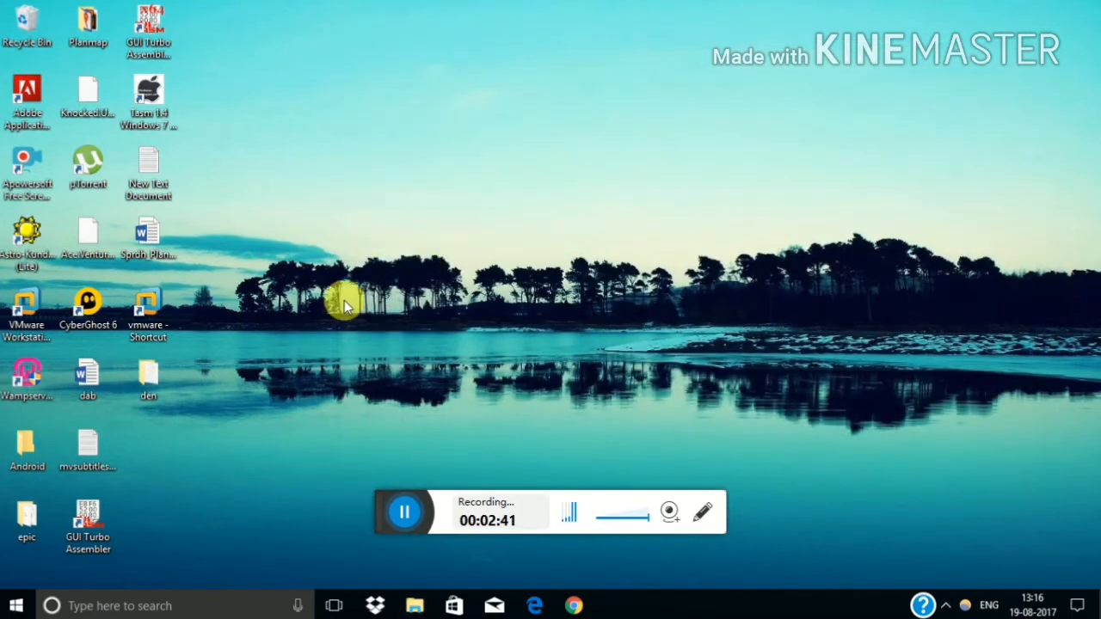
{"action": "double_click", "coordinate": [160, 368]}
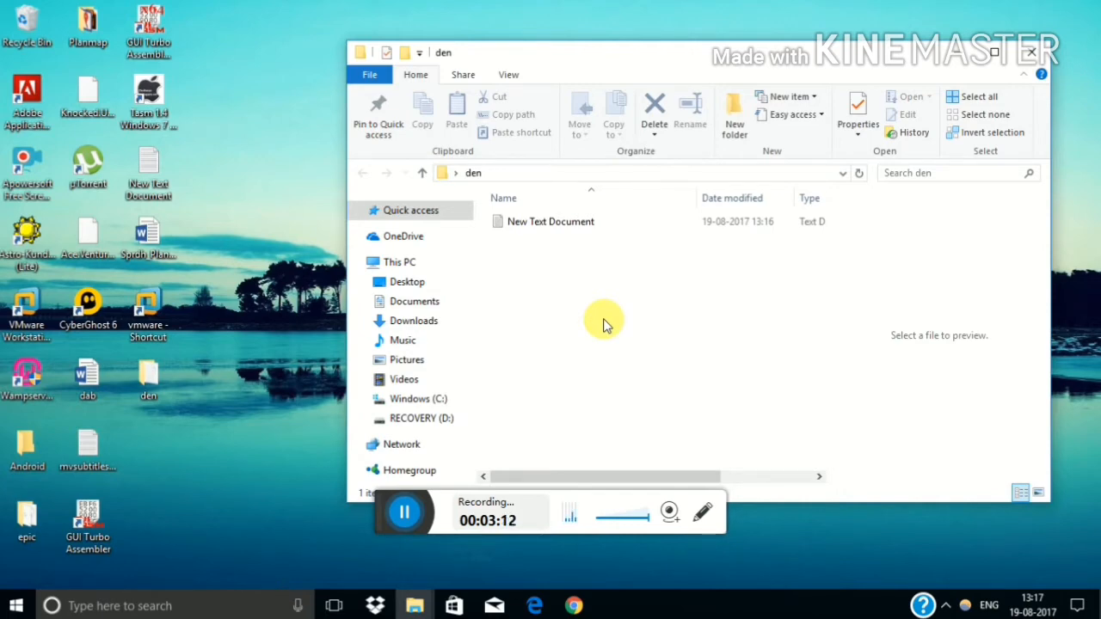
{"action": "left_click", "coordinate": [956, 53]}
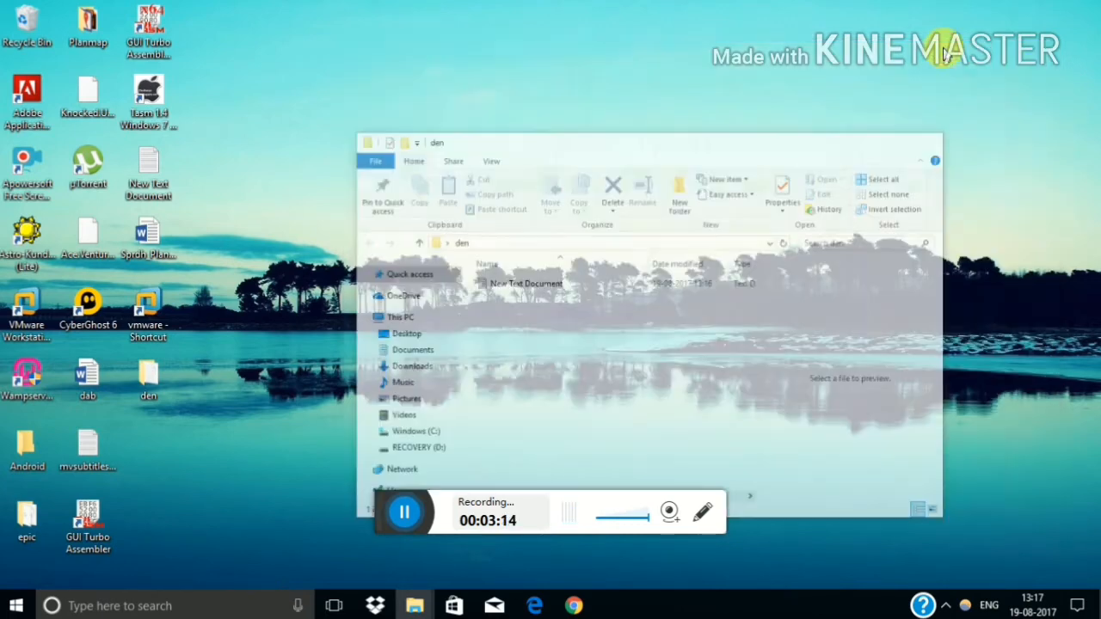
Launch Command Prompt from the Start search and bring it into focus.
{"action": "left_click", "coordinate": [121, 605]}
{"action": "type", "text": "c"}
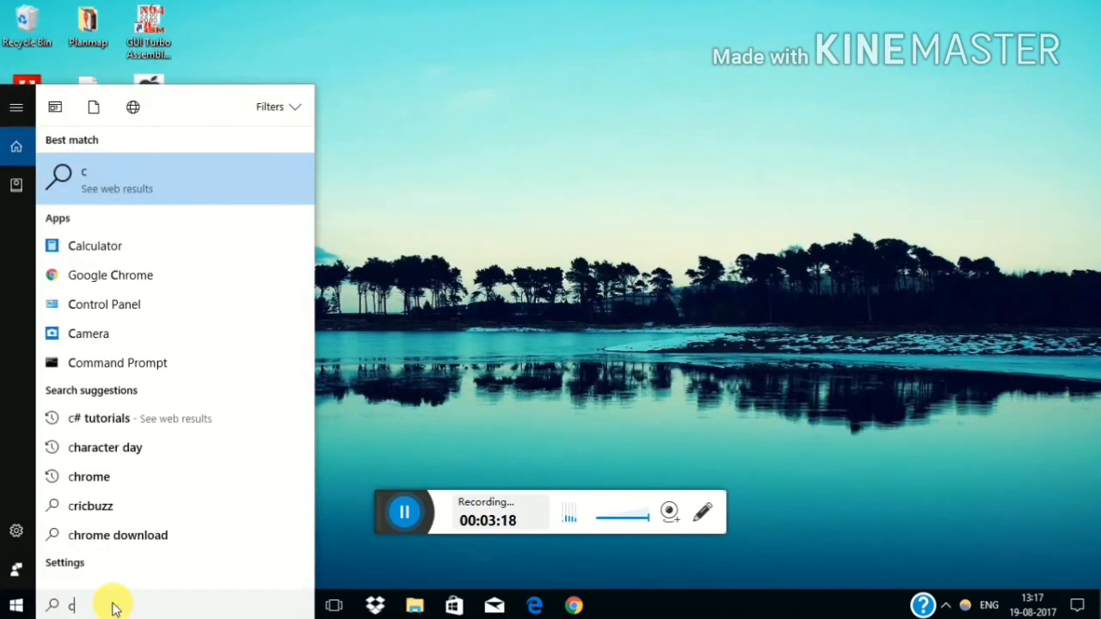
{"action": "type", "text": "md"}
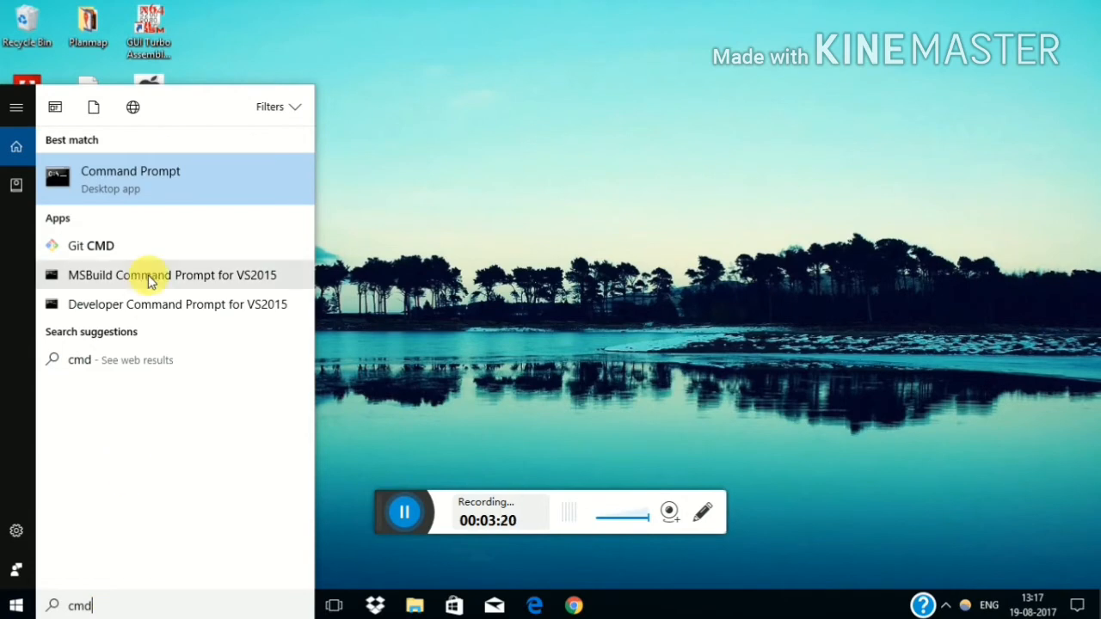
{"action": "left_click", "coordinate": [156, 179]}
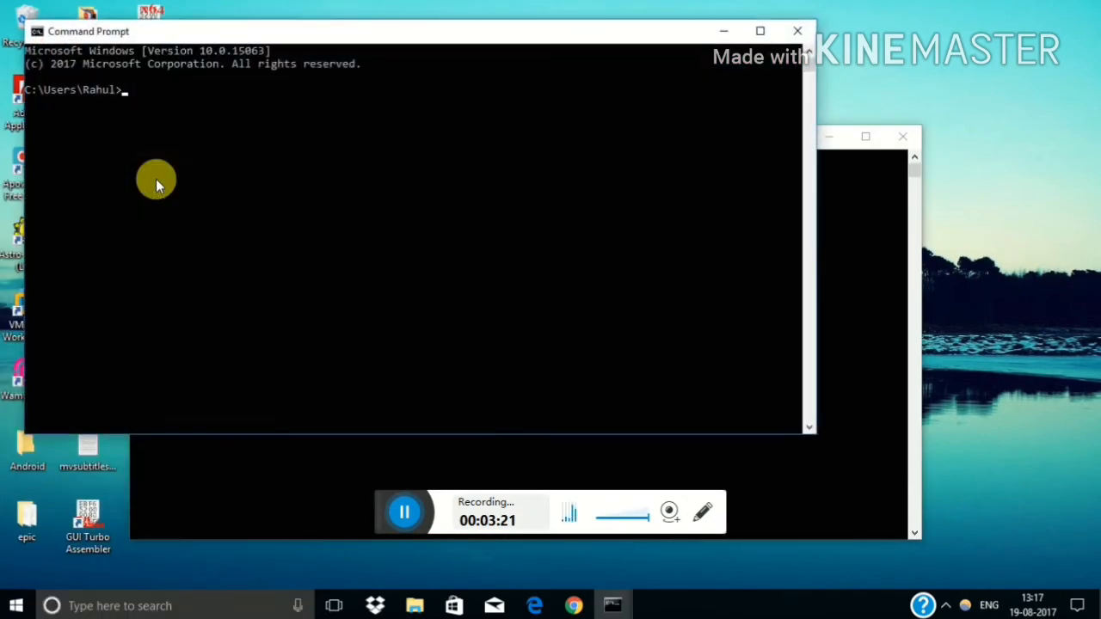
{"action": "left_click", "coordinate": [796, 31]}
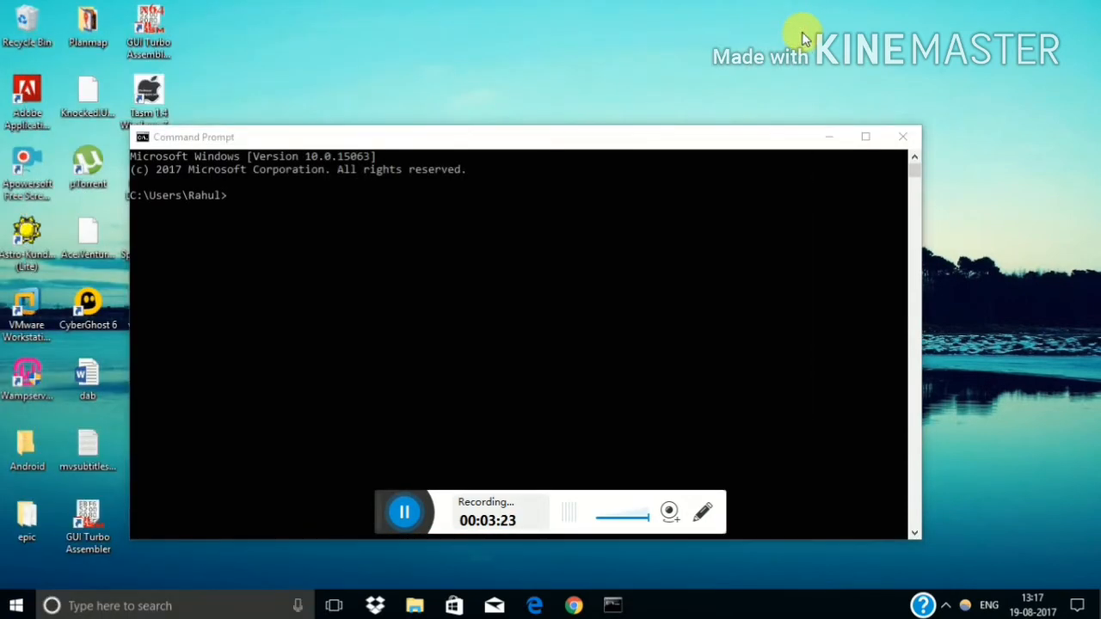
{"action": "left_click", "coordinate": [594, 249]}
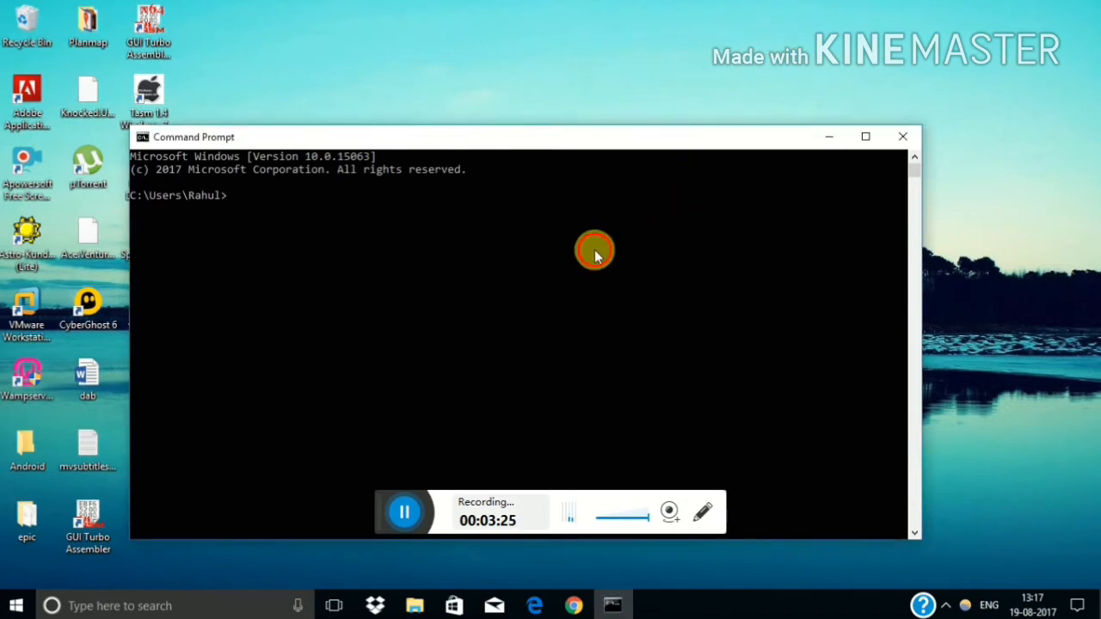
{"action": "type", "text": "cd Deskt"}
{"action": "type", "text": "op"}
Change into Desktop, then into den, and list its contents showing New Text Document.txt.
{"action": "key", "text": "Return"}
{"action": "type", "text": "dir"}
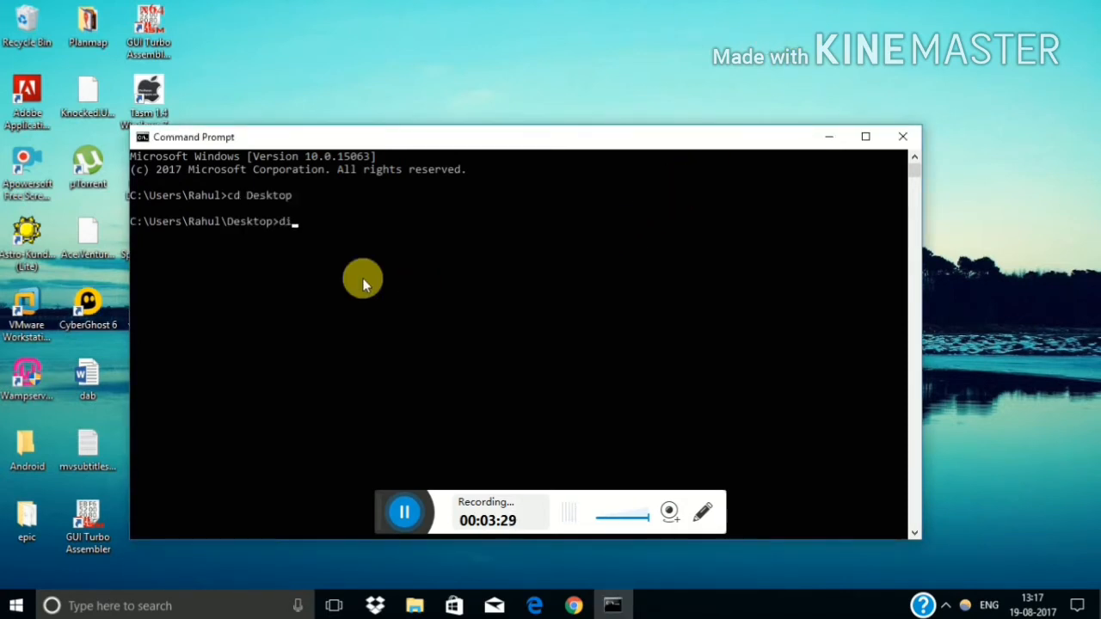
{"action": "key", "text": "Return"}
{"action": "type", "text": "cd den"}
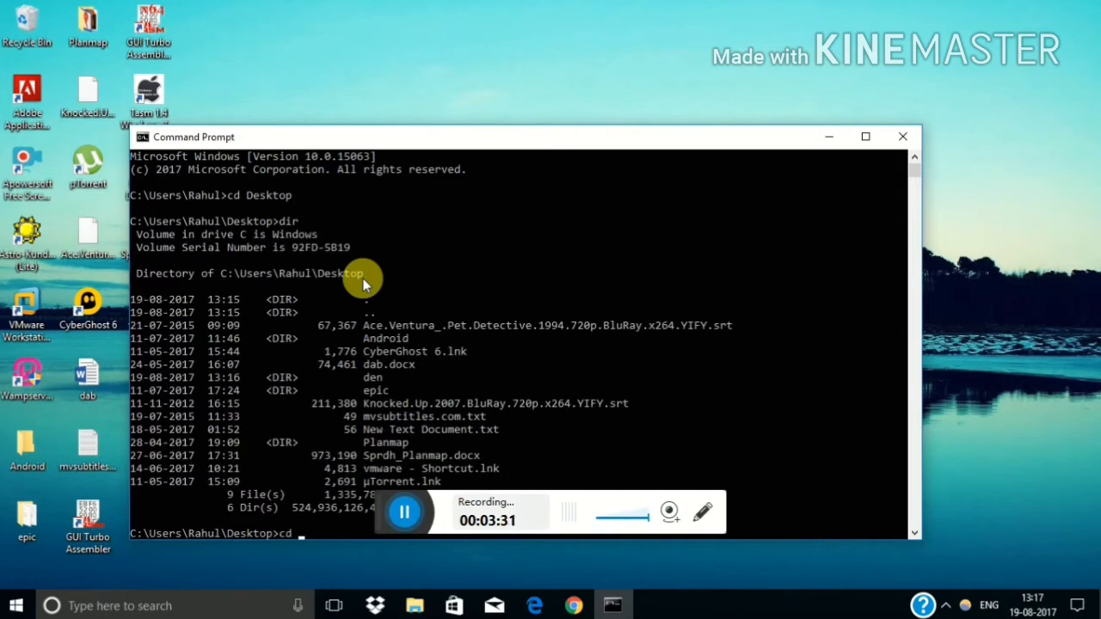
{"action": "key", "text": "Return"}
{"action": "type", "text": "dir"}
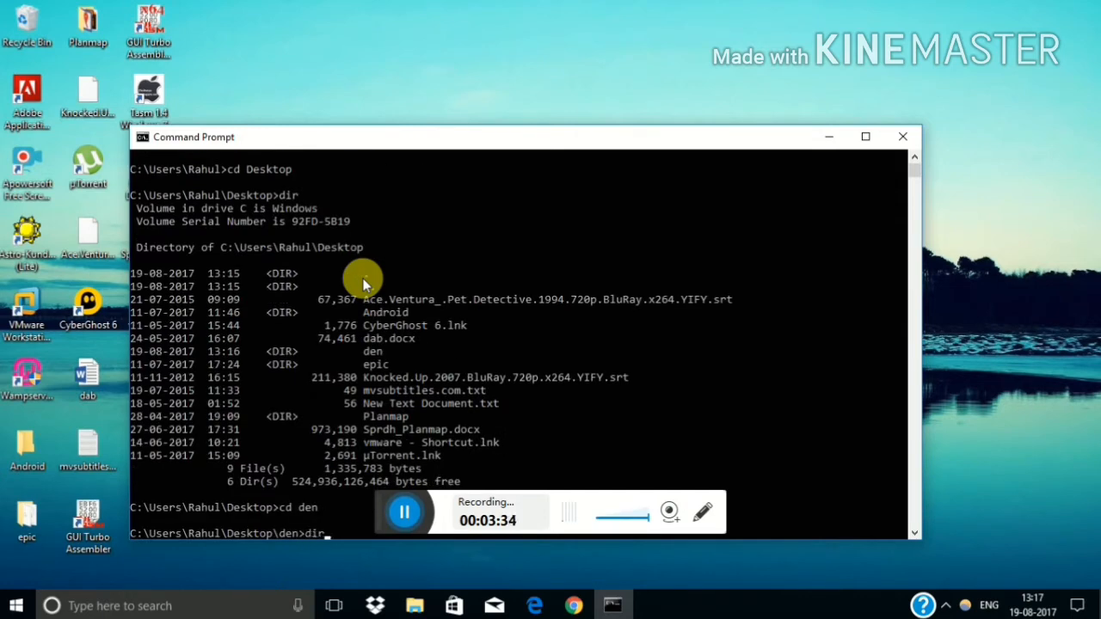
{"action": "key", "text": "Return"}
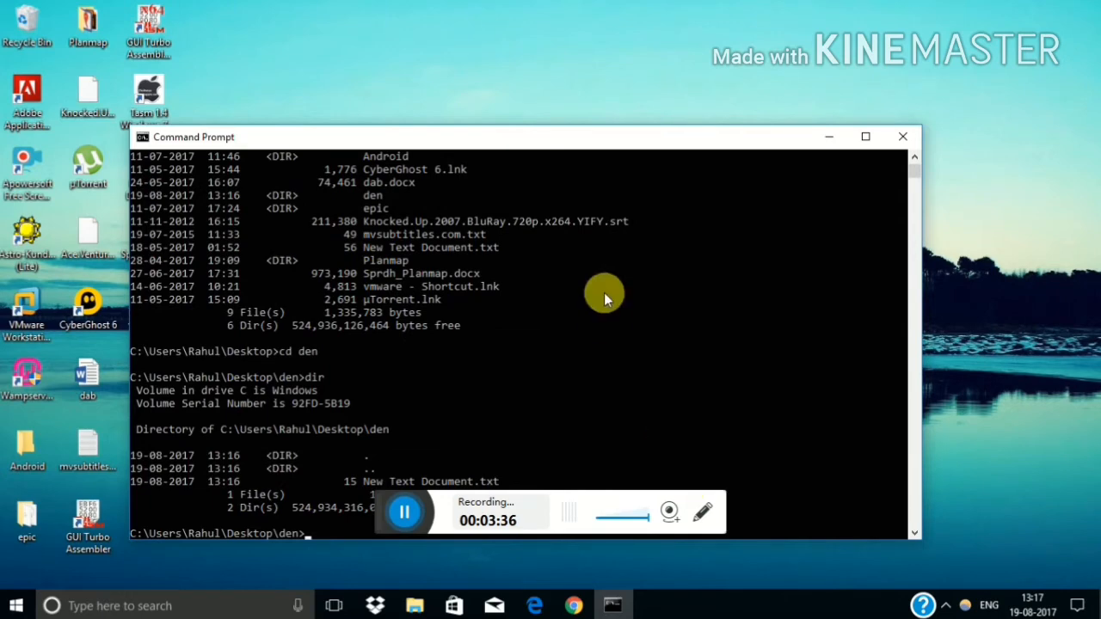
{"action": "left_click_drag", "start_coordinate": [575, 141], "coordinate": [577, 68]}
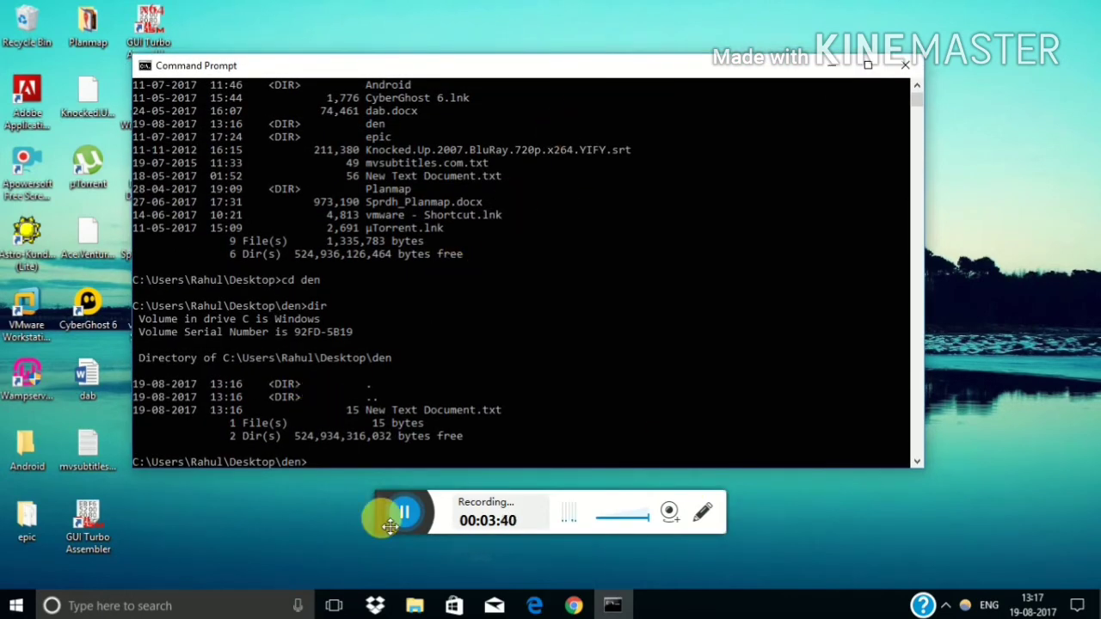
Place the GitHub setup page beside the terminal and run the echo command to create README.md.
{"action": "left_click", "coordinate": [544, 602]}
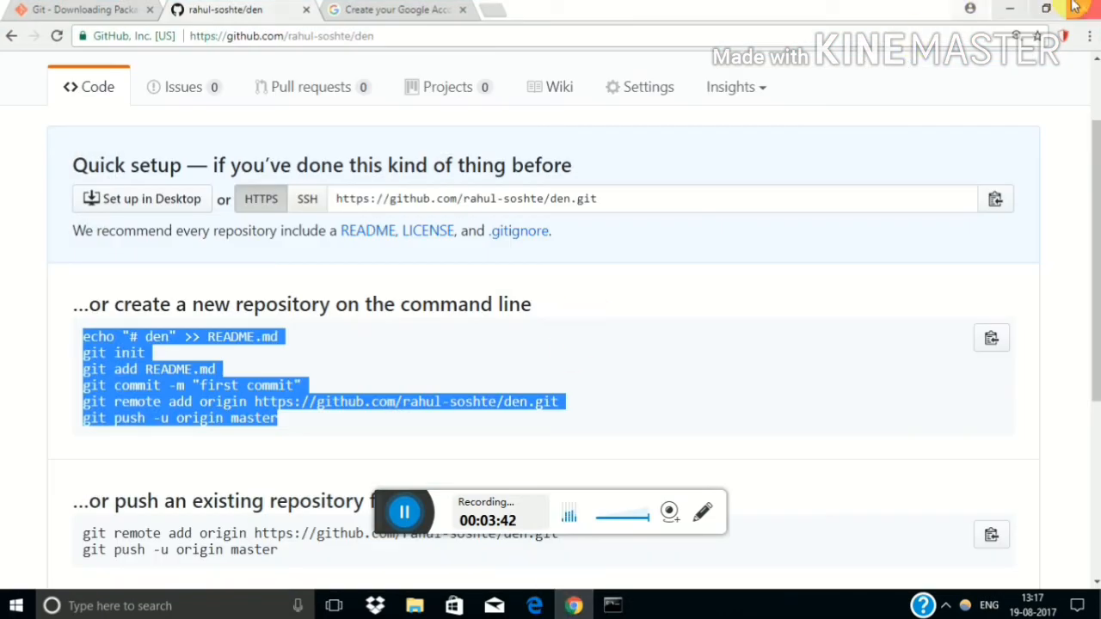
{"action": "left_click", "coordinate": [1023, 9]}
{"action": "left_click_drag", "start_coordinate": [1032, 9], "coordinate": [1079, 19]}
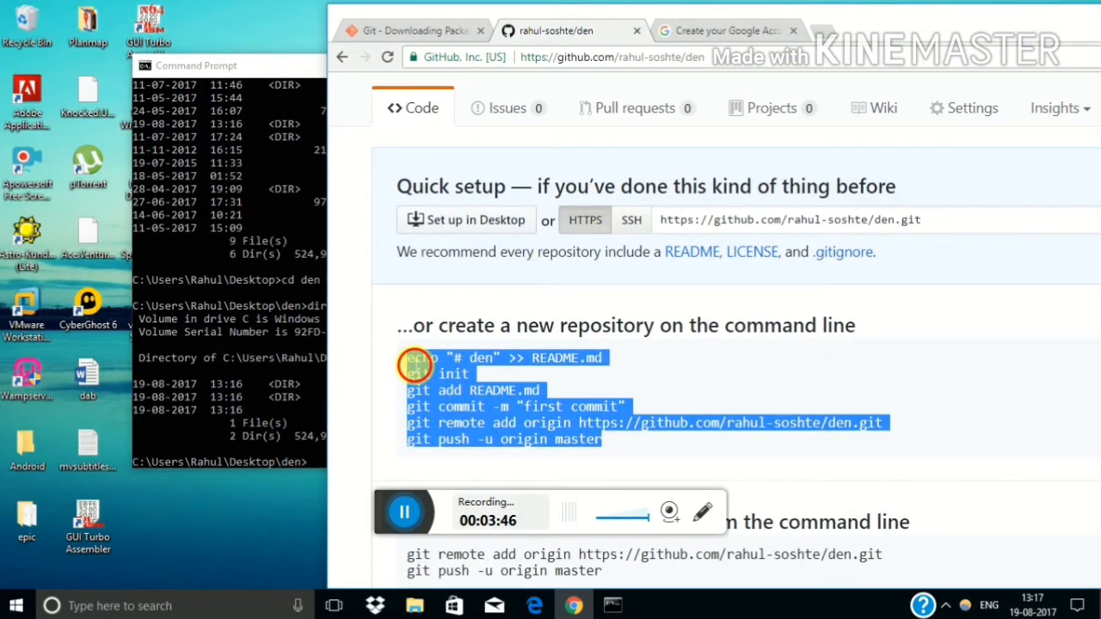
{"action": "left_click_drag", "start_coordinate": [407, 358], "coordinate": [601, 357]}
{"action": "right_click", "coordinate": [565, 358]}
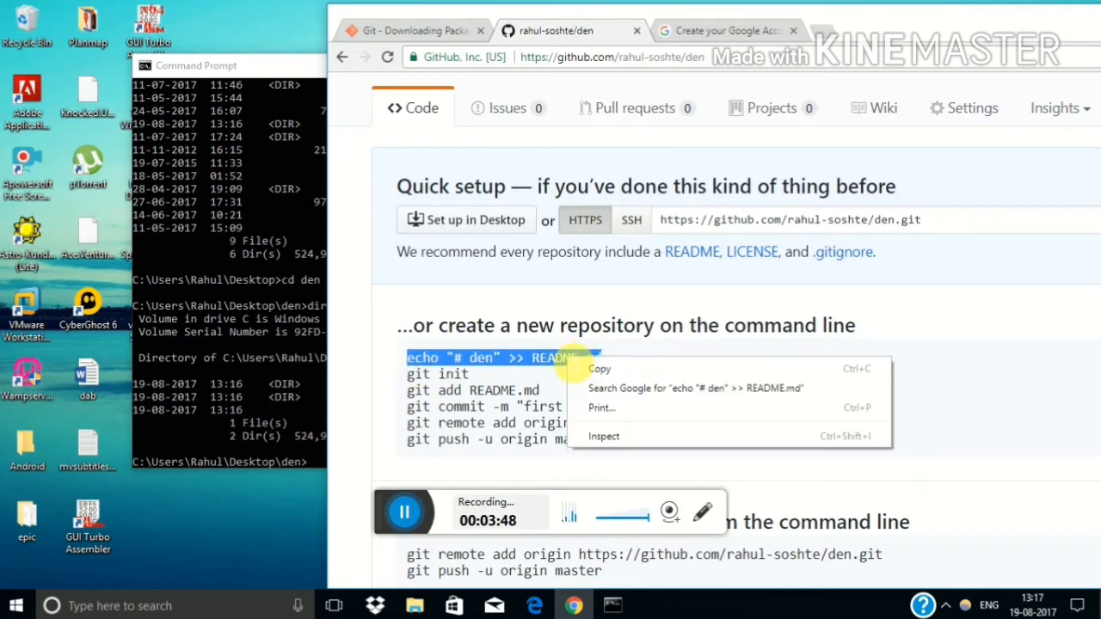
{"action": "left_click", "coordinate": [593, 369]}
{"action": "left_click", "coordinate": [291, 466]}
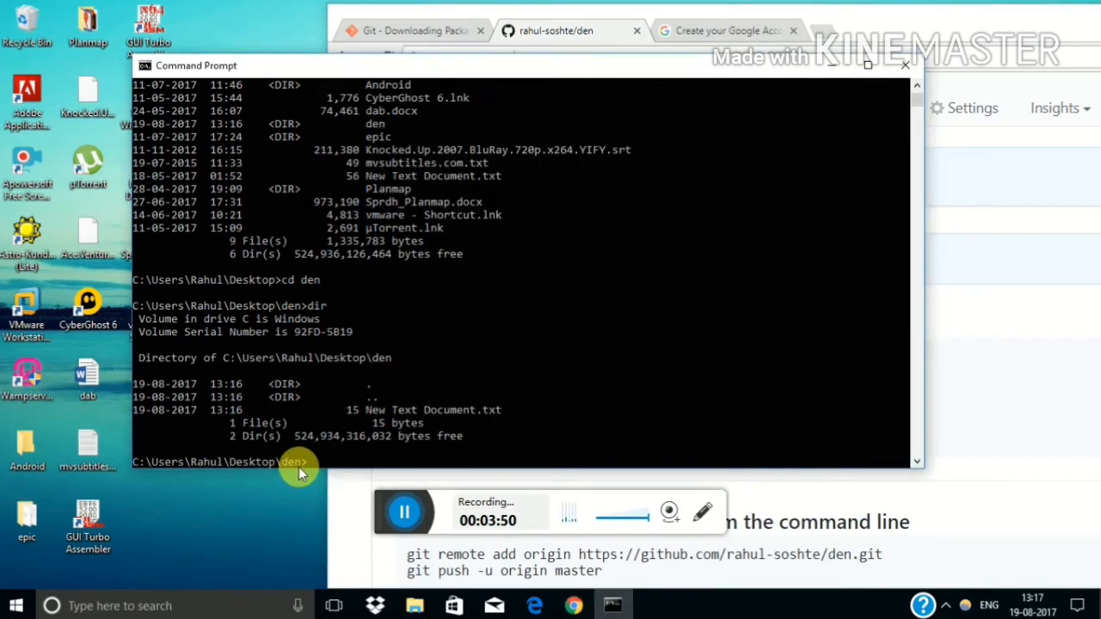
{"action": "right_click", "coordinate": [298, 467]}
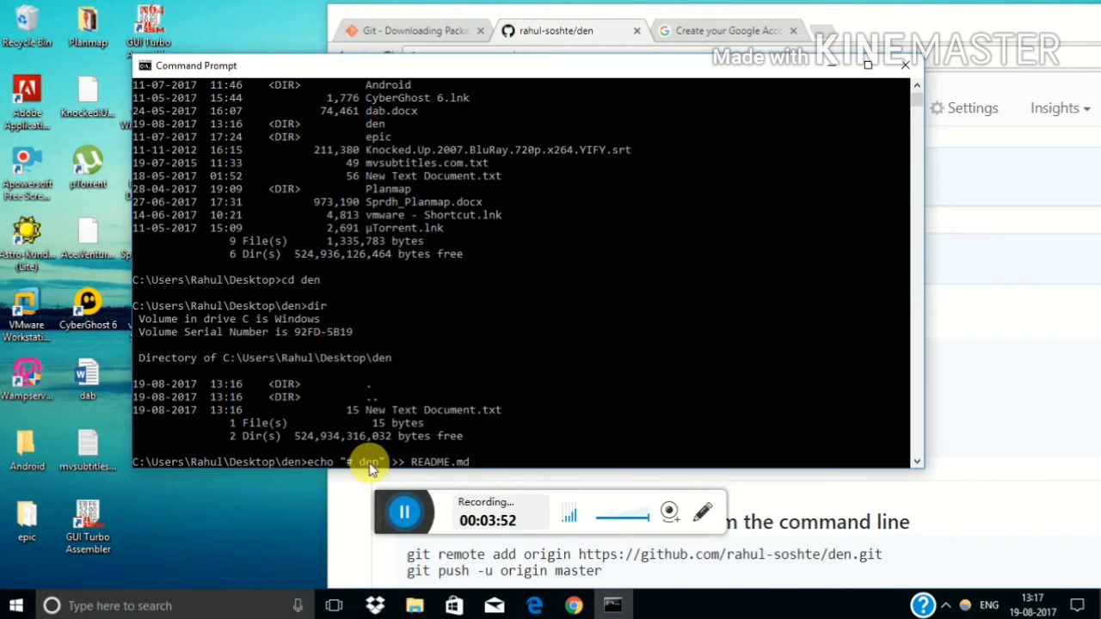
{"action": "key", "text": "Return"}
Run git init from the setup page to initialize an empty Git repository in den.
{"action": "left_click", "coordinate": [485, 570]}
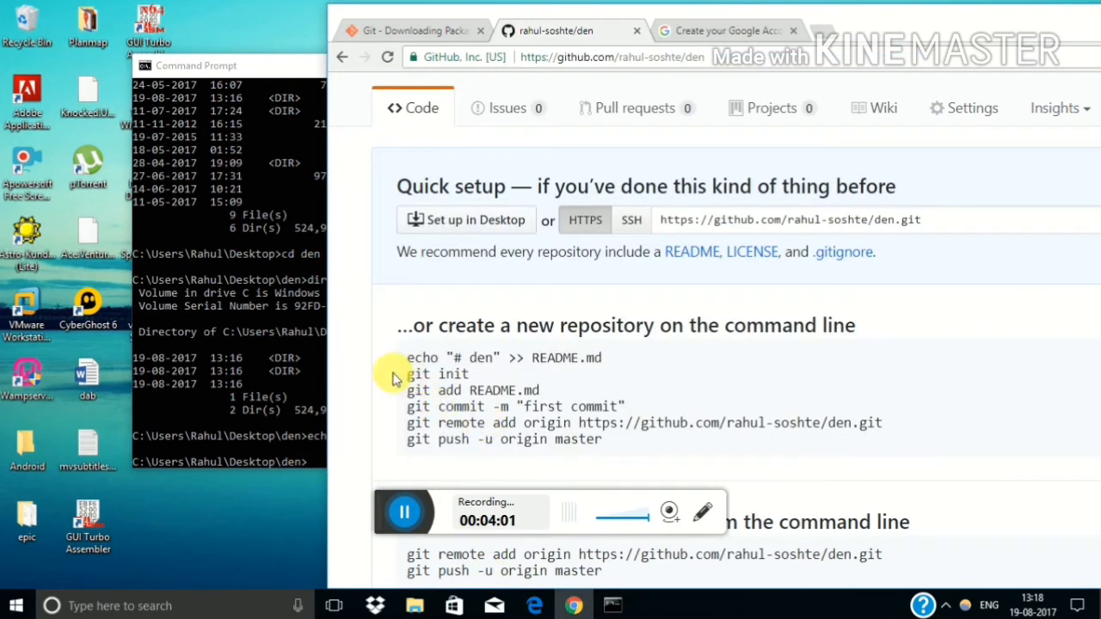
{"action": "left_click_drag", "start_coordinate": [406, 374], "coordinate": [469, 375]}
{"action": "right_click", "coordinate": [473, 381]}
{"action": "left_click", "coordinate": [507, 365]}
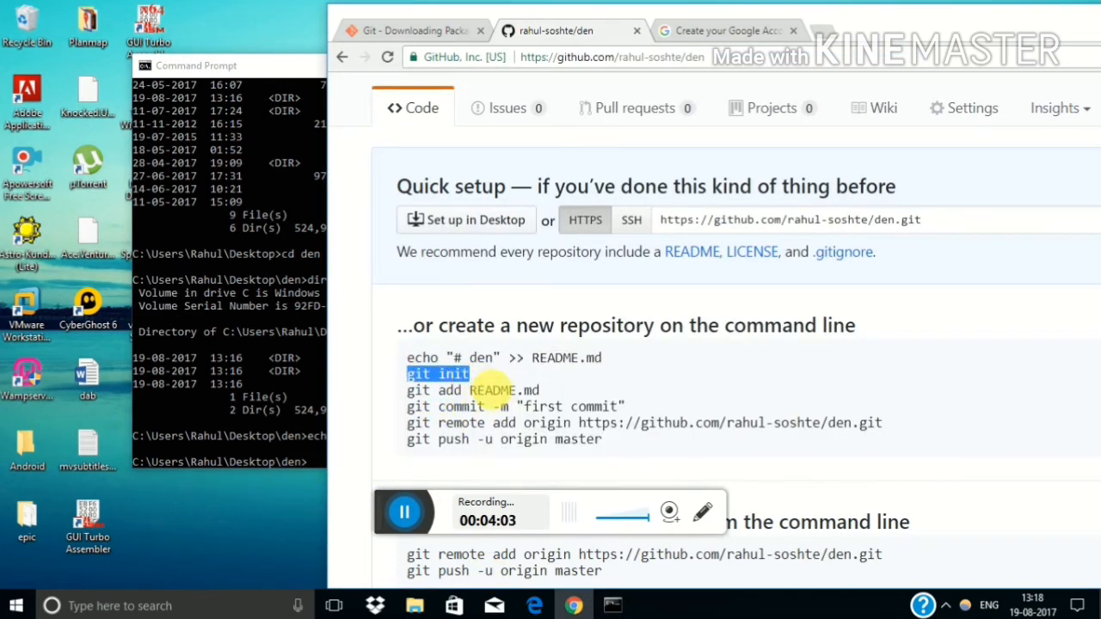
{"action": "left_click", "coordinate": [316, 467]}
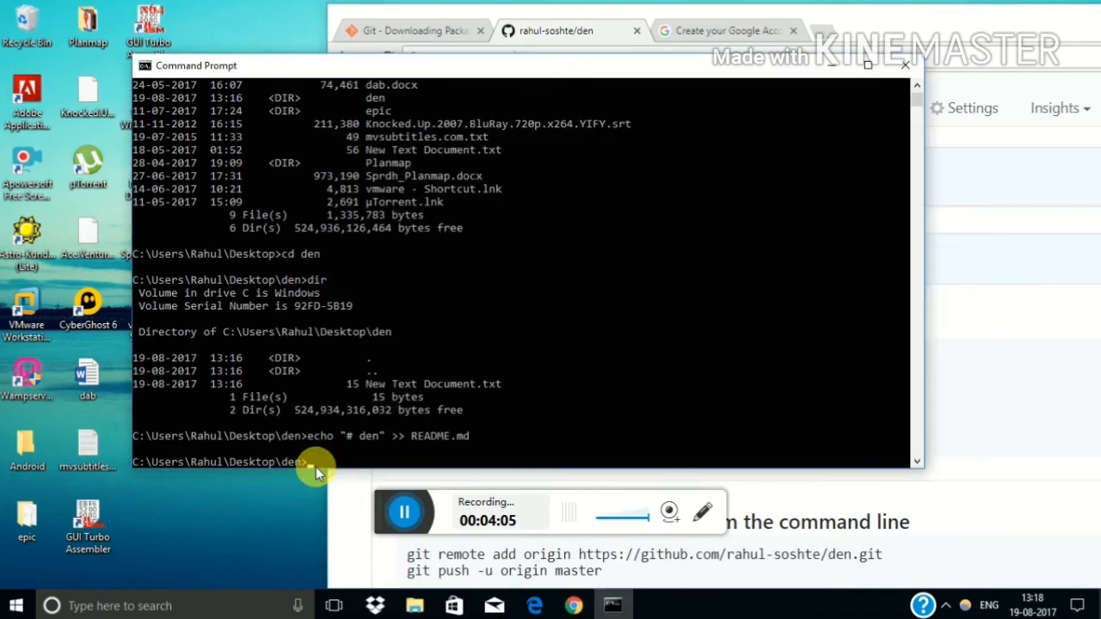
{"action": "right_click", "coordinate": [316, 467]}
{"action": "key", "text": "Return"}
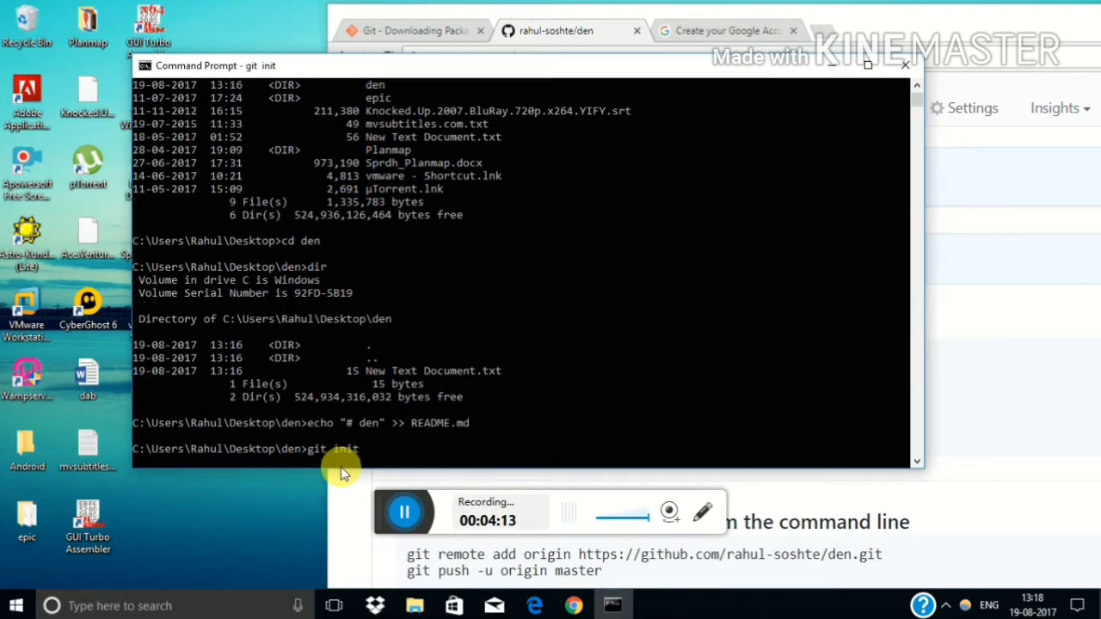
{"action": "left_click", "coordinate": [344, 499]}
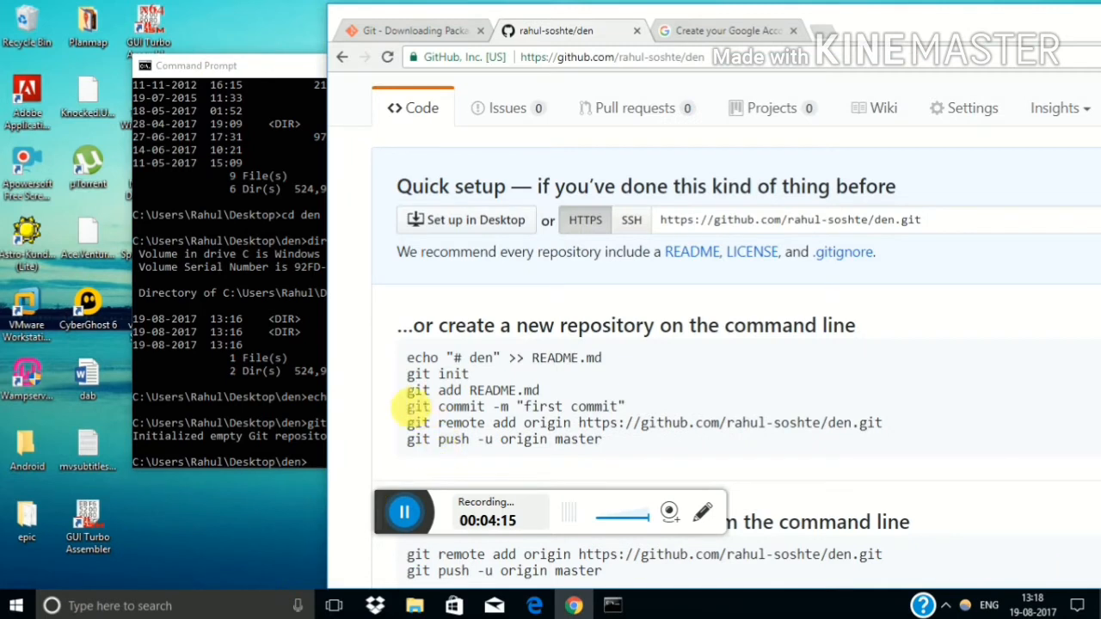
Stage README.md by running 'git add README.md' copied from the GitHub setup page.
{"action": "left_click_drag", "start_coordinate": [407, 389], "coordinate": [576, 389]}
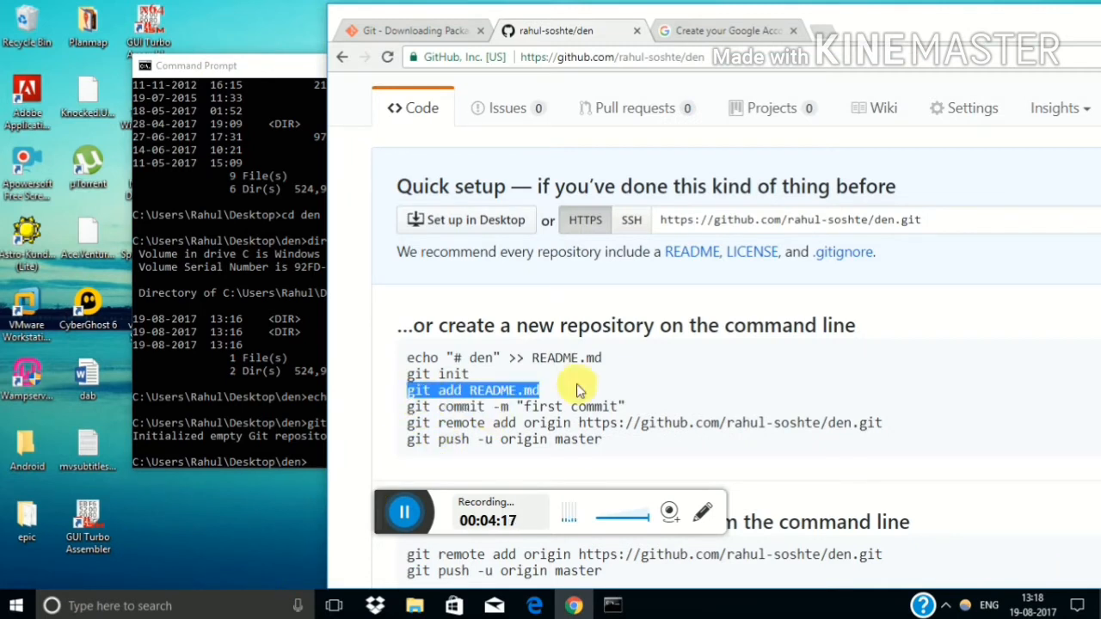
{"action": "right_click", "coordinate": [514, 390]}
{"action": "left_click", "coordinate": [551, 400]}
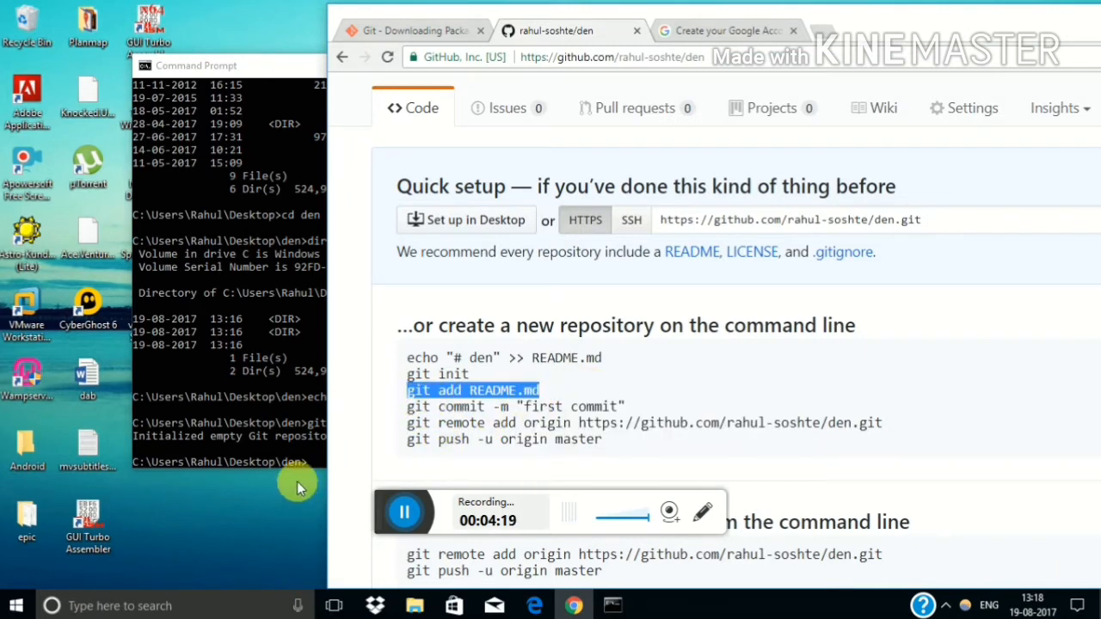
{"action": "left_click", "coordinate": [305, 451]}
{"action": "right_click", "coordinate": [305, 452]}
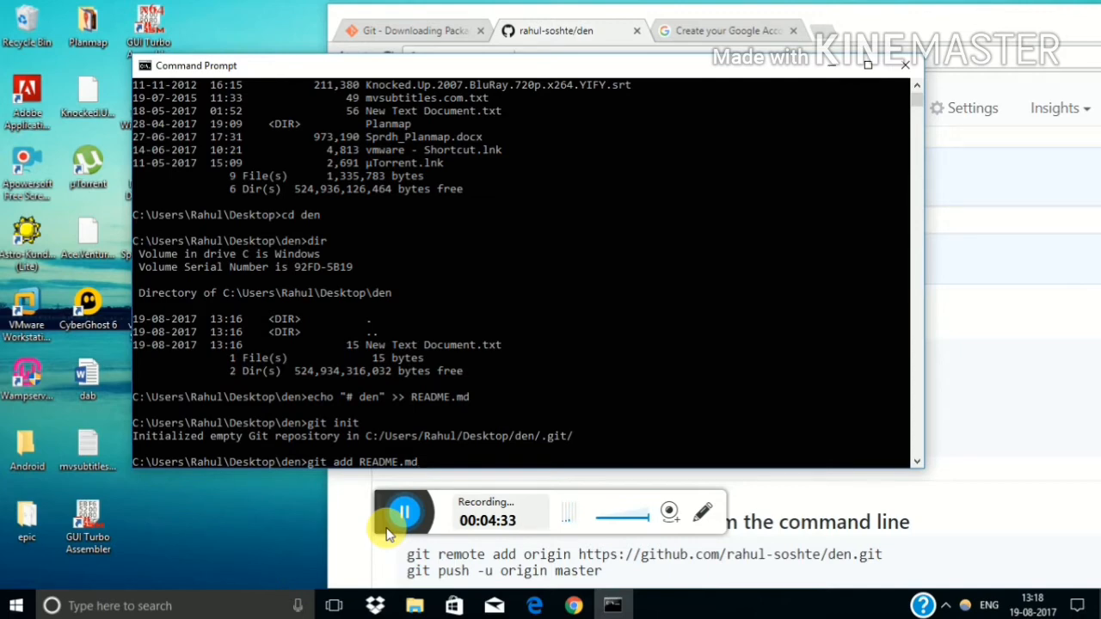
{"action": "key", "text": "Return"}
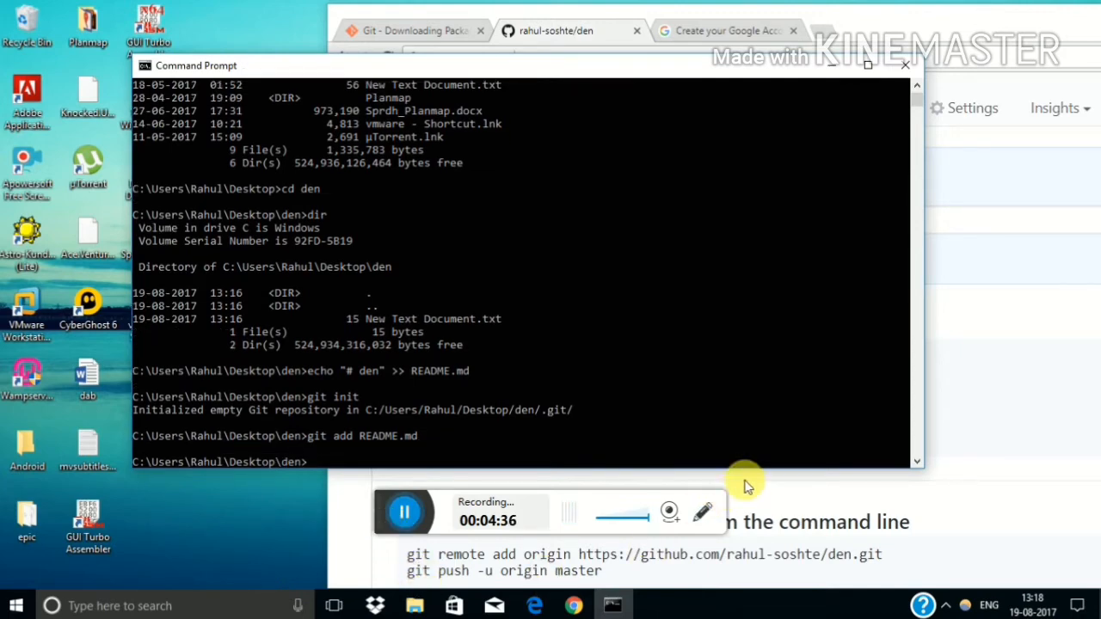
Stage every file in den with 'git add .'.
{"action": "left_click", "coordinate": [817, 522]}
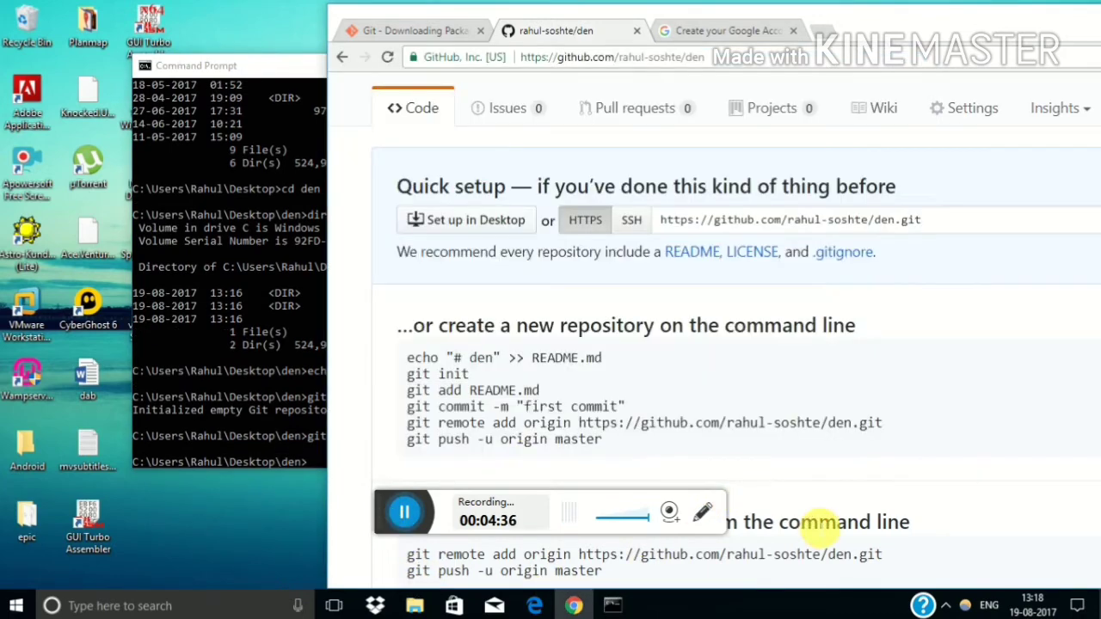
{"action": "left_click", "coordinate": [312, 464]}
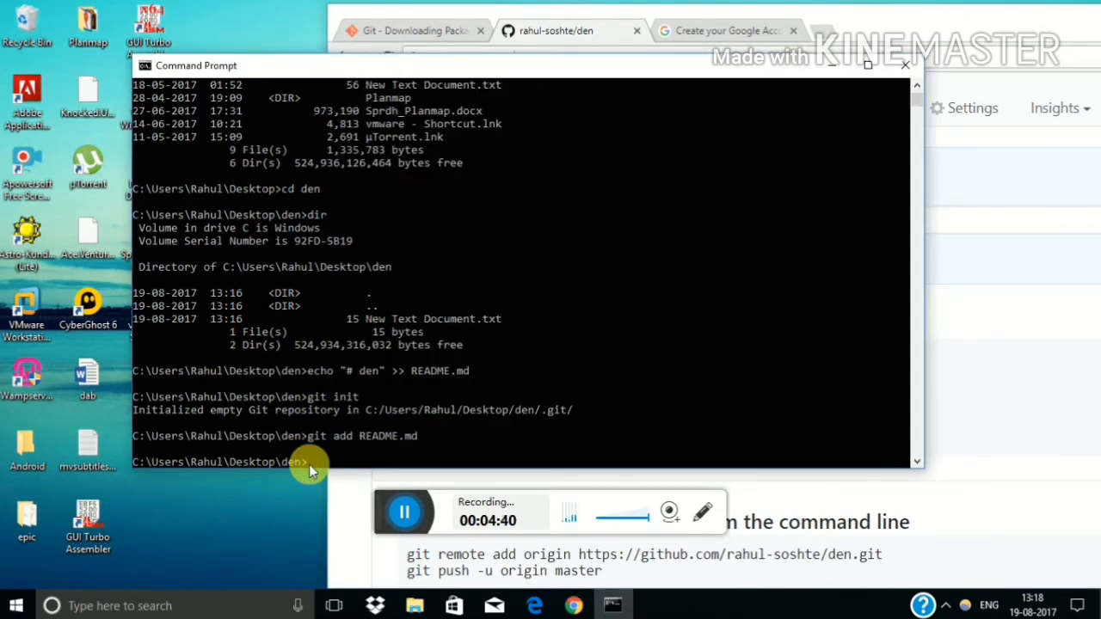
{"action": "type", "text": "git add"}
{"action": "type", "text": " ."}
{"action": "key", "text": "Return"}
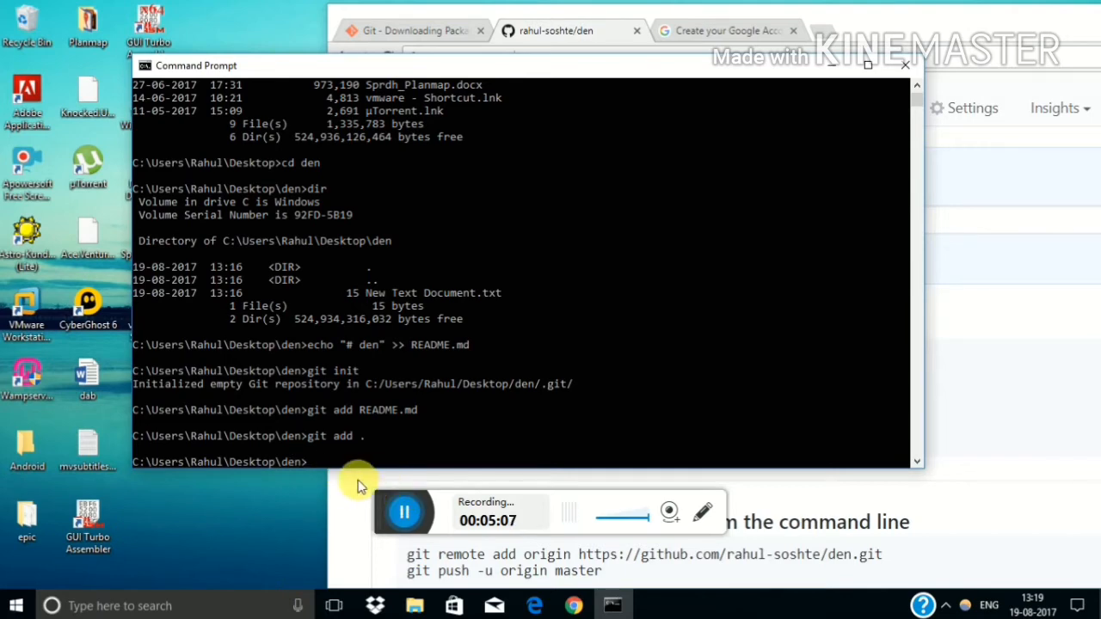
{"action": "left_click", "coordinate": [344, 481]}
{"action": "left_click_drag", "start_coordinate": [407, 422], "coordinate": [886, 424]}
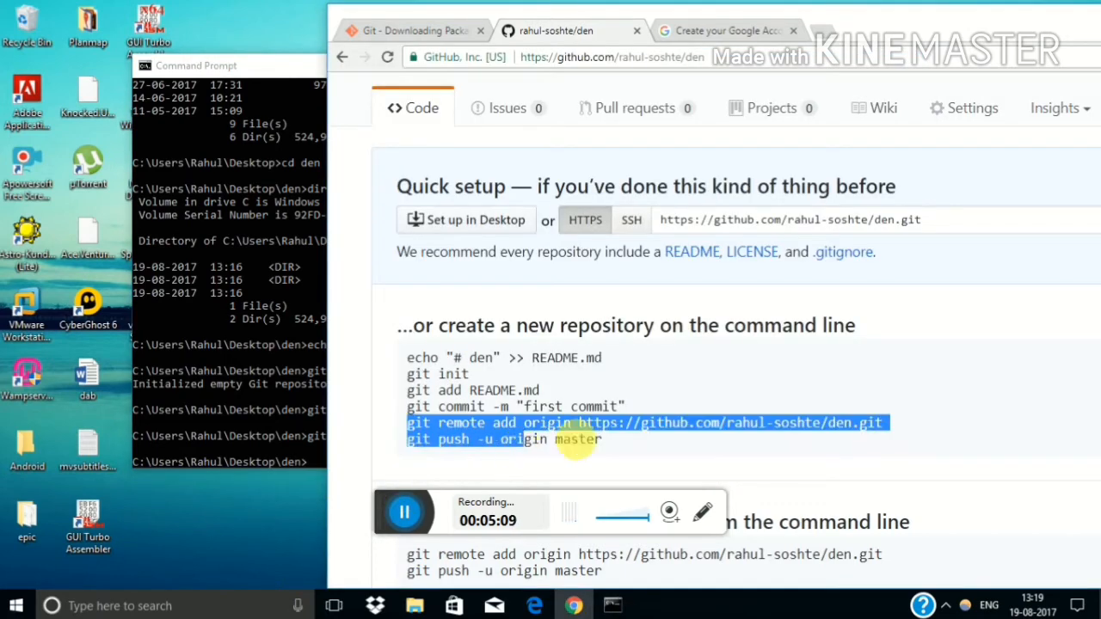
{"action": "right_click", "coordinate": [886, 423]}
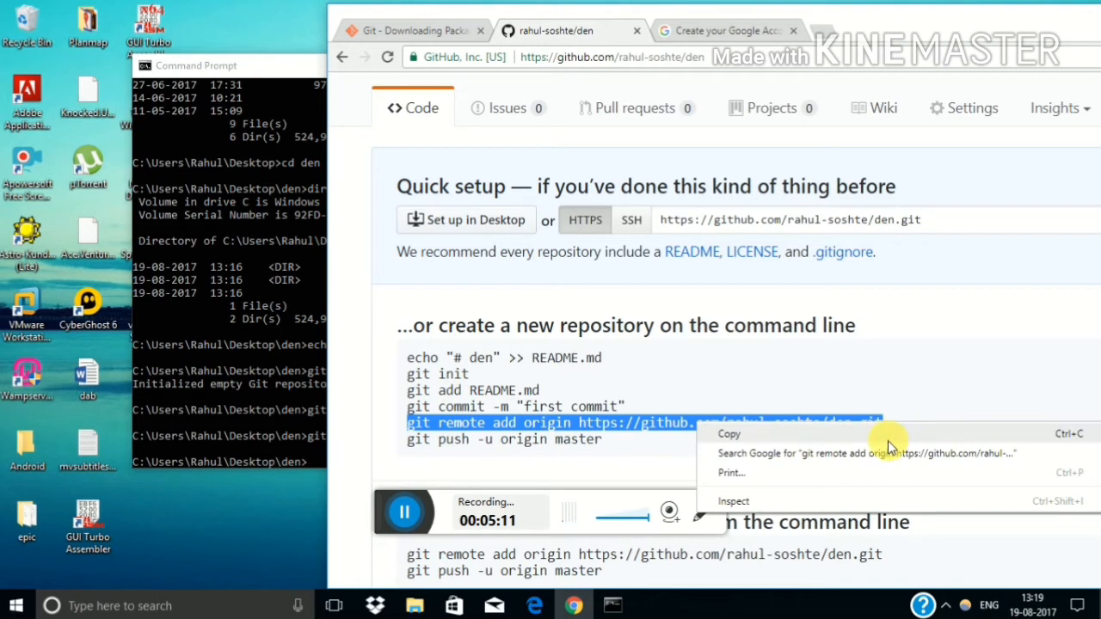
{"action": "left_click", "coordinate": [894, 435]}
{"action": "left_click", "coordinate": [297, 409]}
{"action": "right_click", "coordinate": [311, 454]}
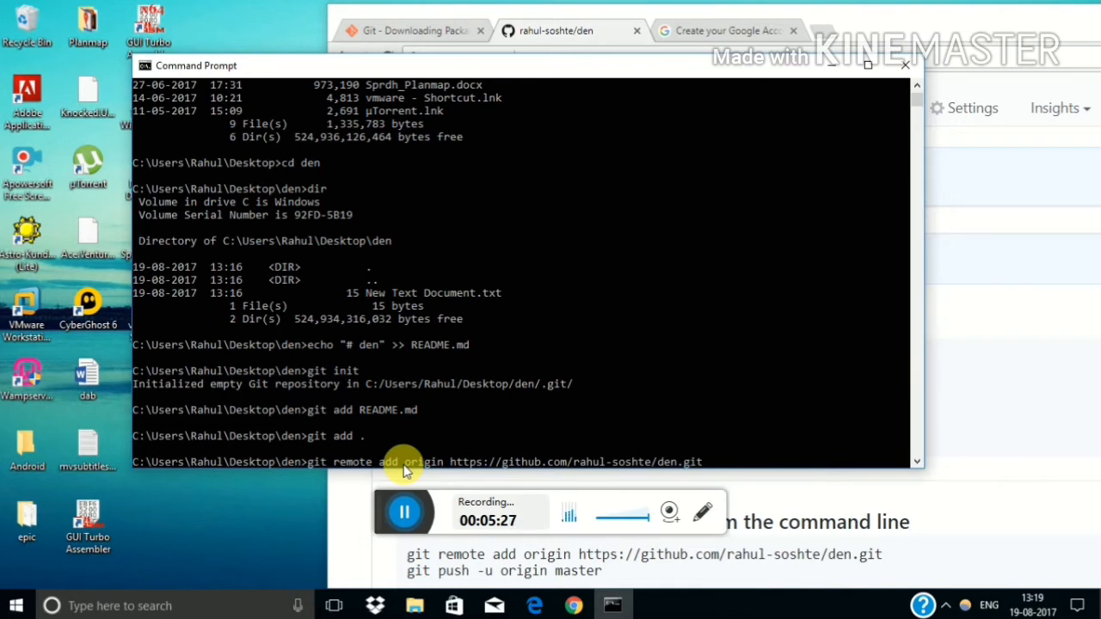
Copy the den repository page URL from the browser address bar and return to the terminal.
{"action": "left_click", "coordinate": [984, 263]}
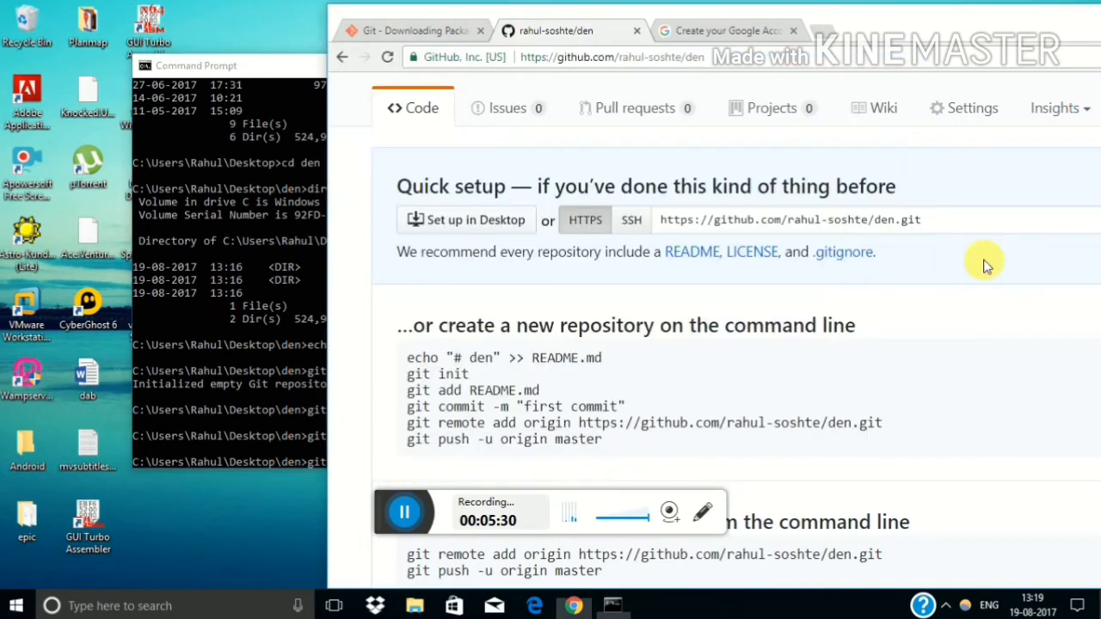
{"action": "left_click", "coordinate": [625, 57]}
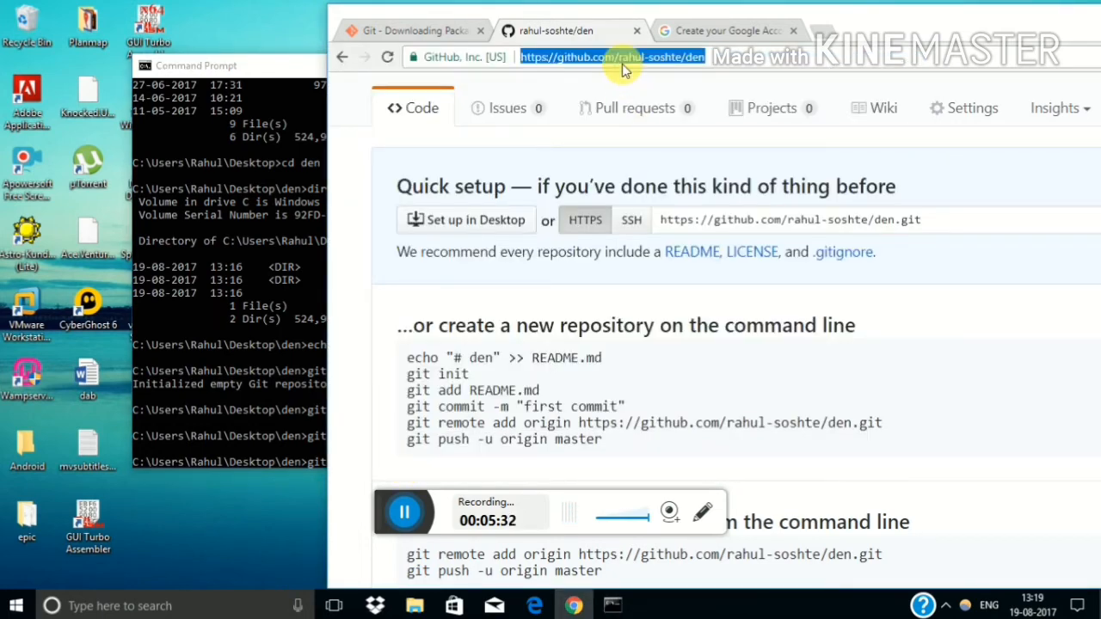
{"action": "right_click", "coordinate": [625, 60]}
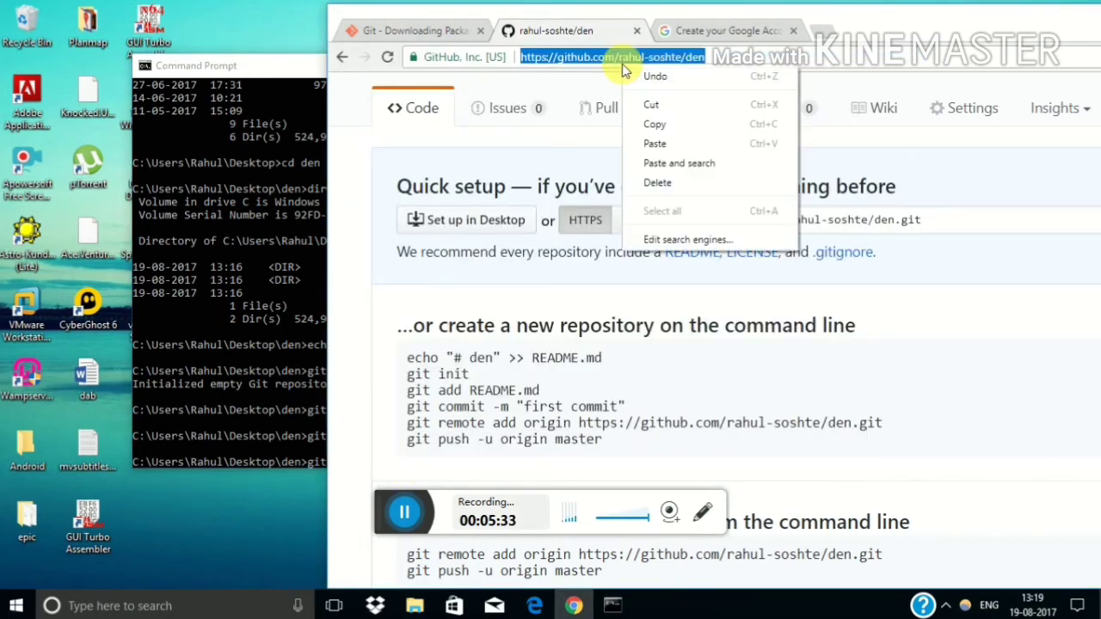
{"action": "left_click", "coordinate": [650, 124]}
{"action": "left_click", "coordinate": [291, 290]}
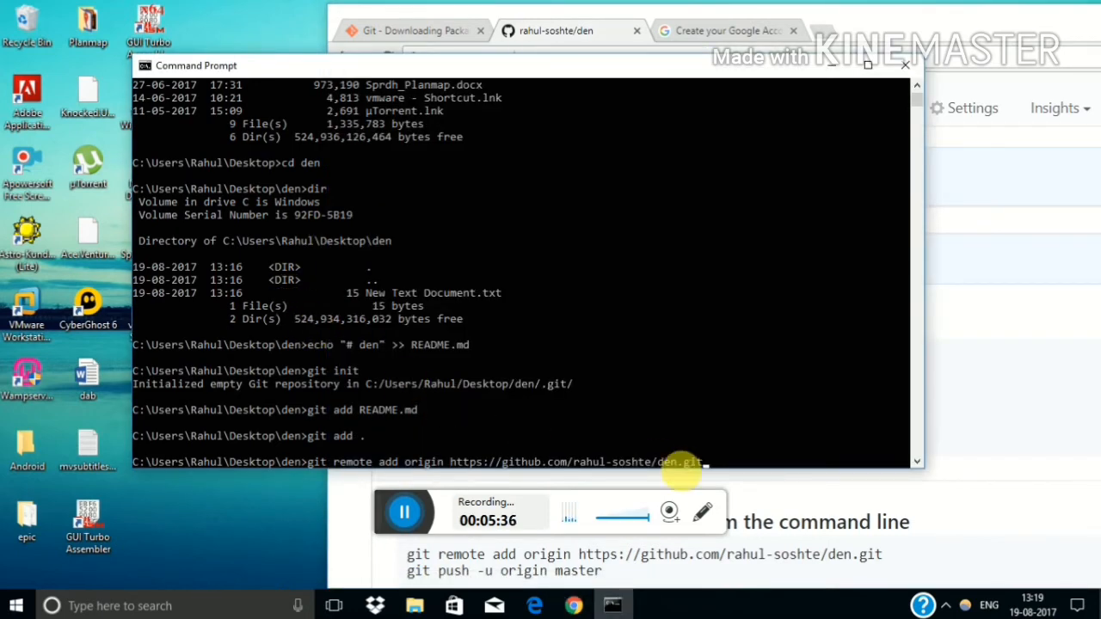
{"action": "left_click", "coordinate": [969, 318]}
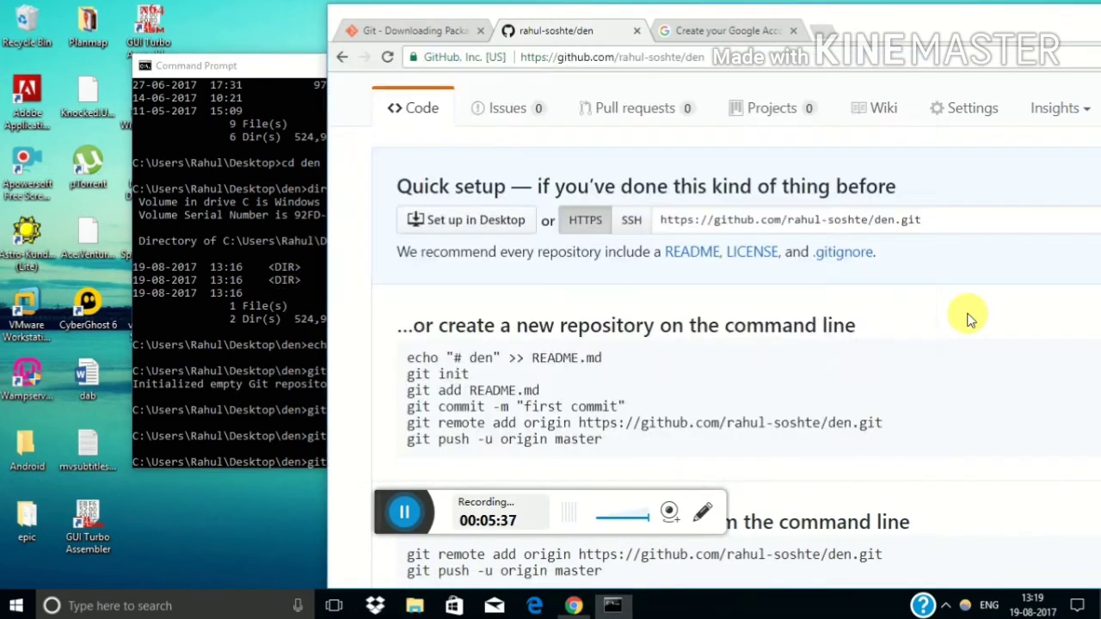
{"action": "left_click", "coordinate": [280, 388]}
Copy the 'git push -u origin master' line from the GitHub setup page for later use.
{"action": "left_click", "coordinate": [950, 404]}
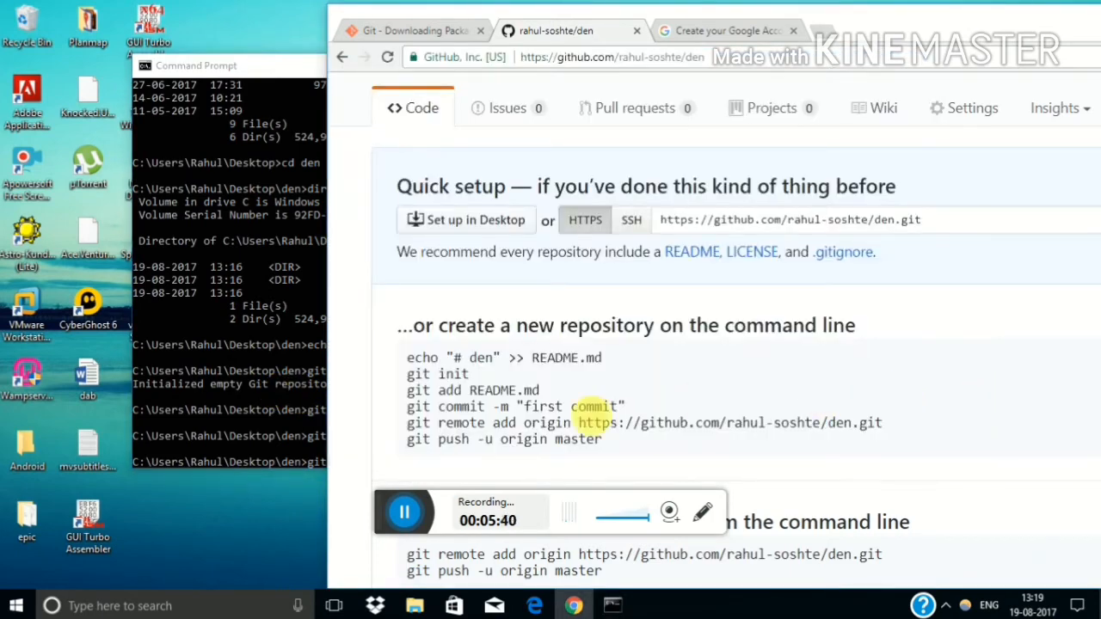
{"action": "left_click_drag", "start_coordinate": [602, 440], "coordinate": [404, 441]}
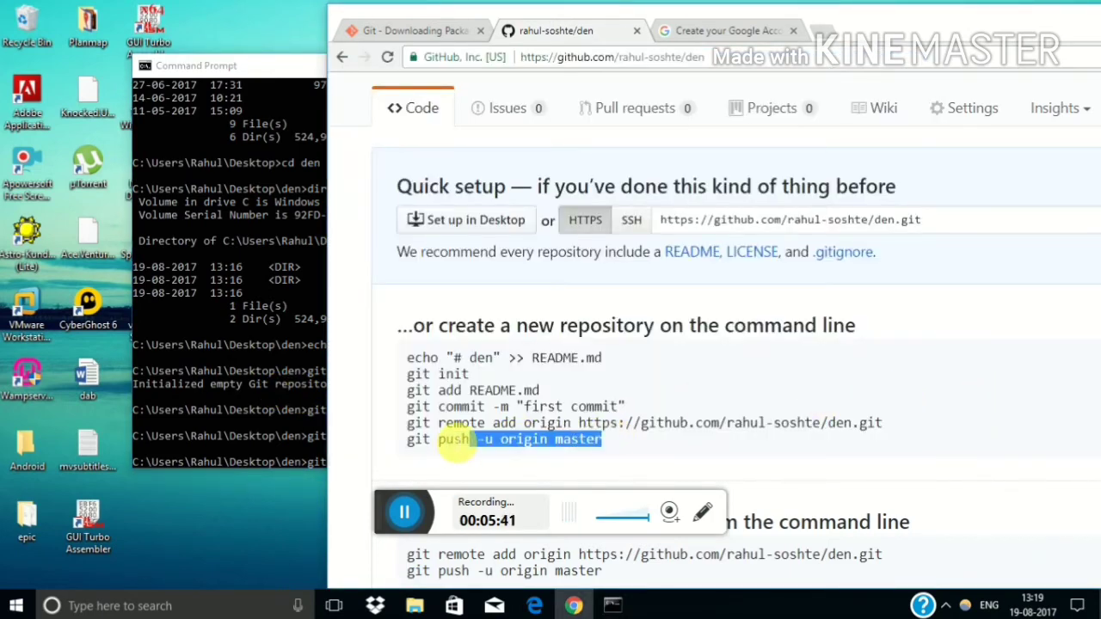
{"action": "right_click", "coordinate": [402, 447]}
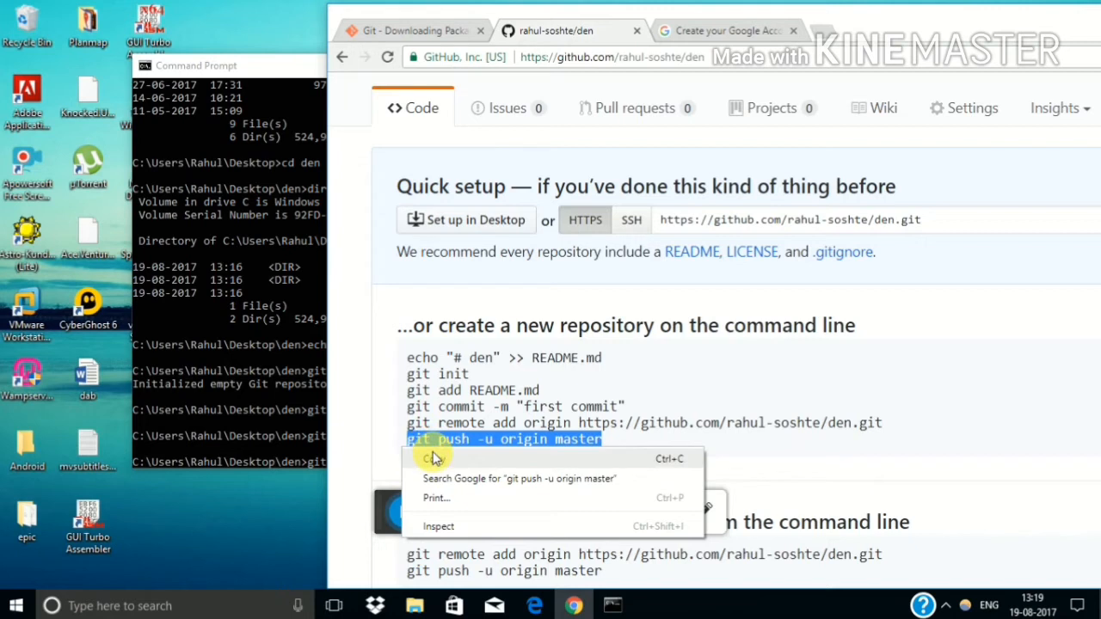
{"action": "left_click", "coordinate": [433, 458]}
{"action": "left_click", "coordinate": [307, 438]}
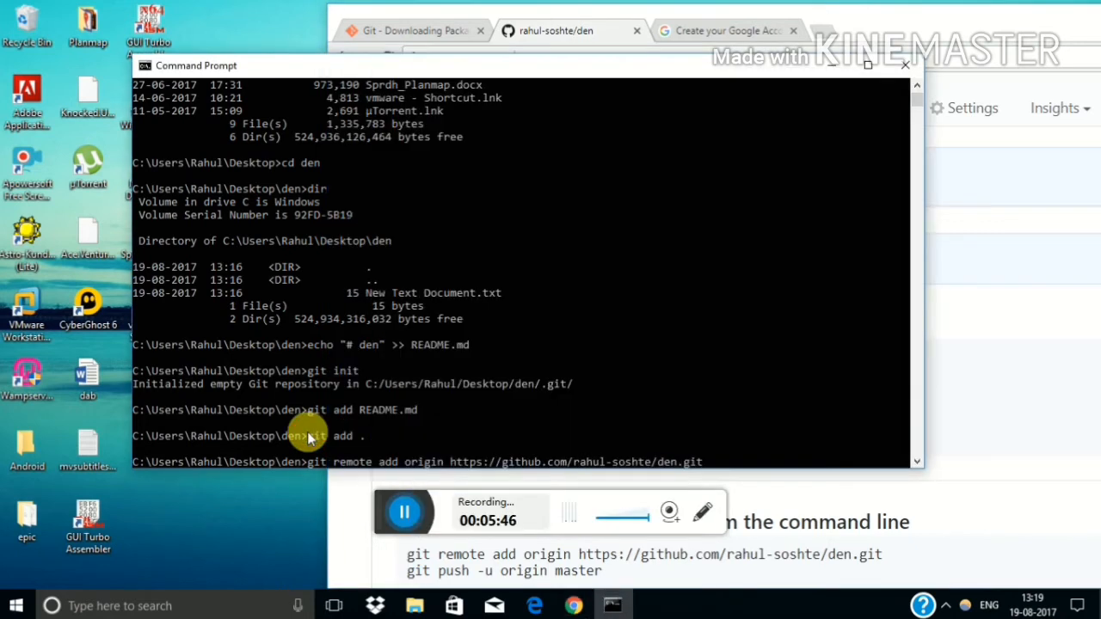
Run the remote add command, then commit the staged files with git commit -m "First Commit".
{"action": "key", "text": "Return"}
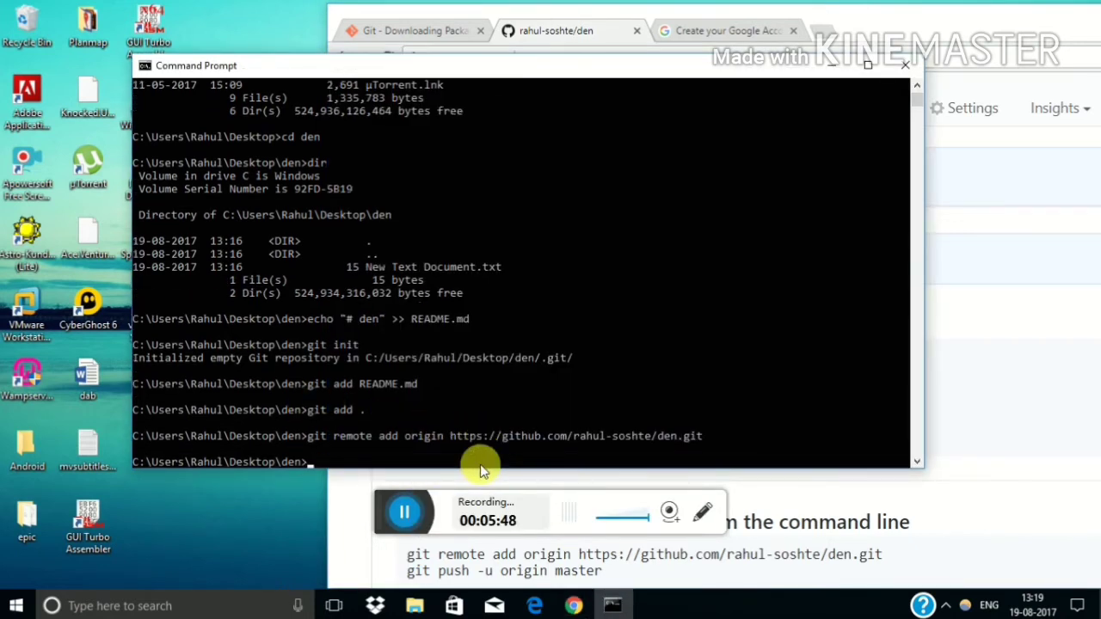
{"action": "type", "text": "git com"}
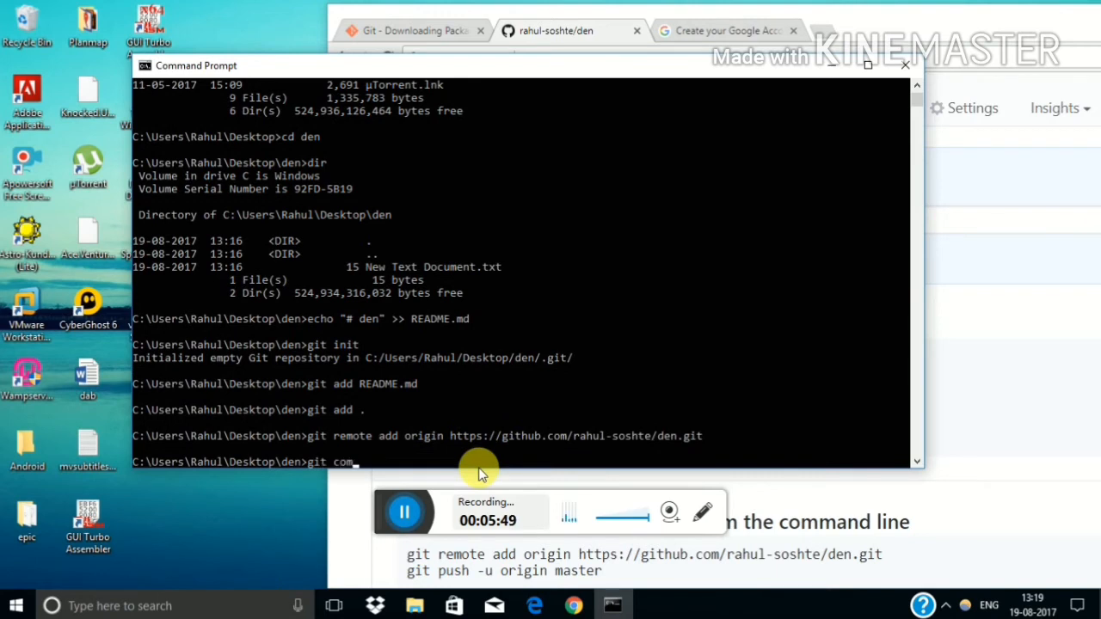
{"action": "type", "text": "mit -m "}
{"action": "type", "text": "\""}
{"action": "key", "text": "Left"}
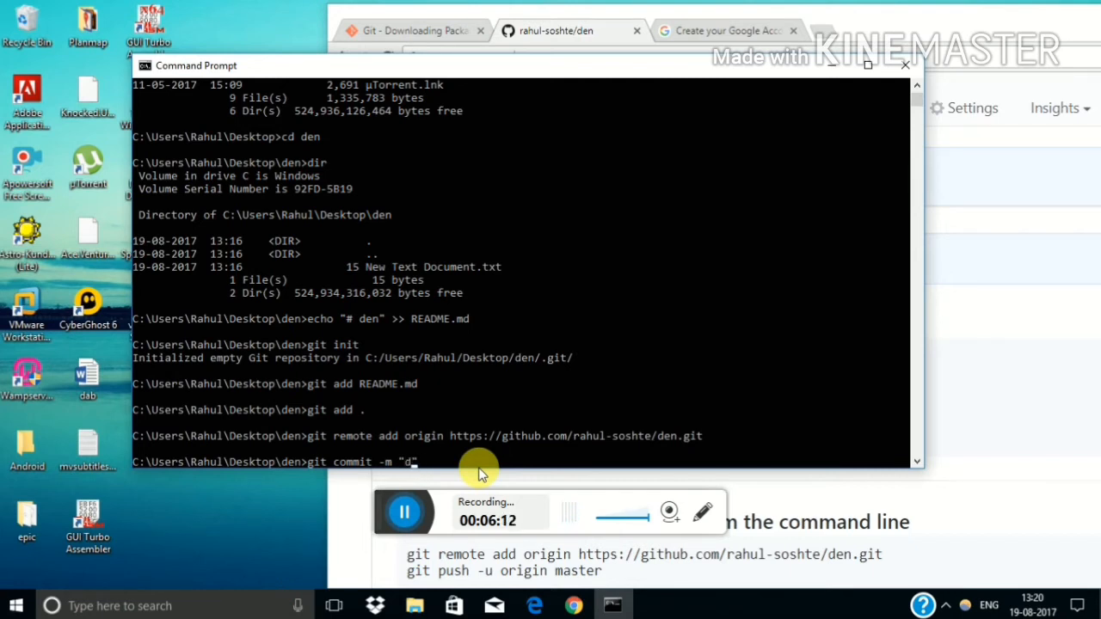
{"action": "type", "text": "First Commit"}
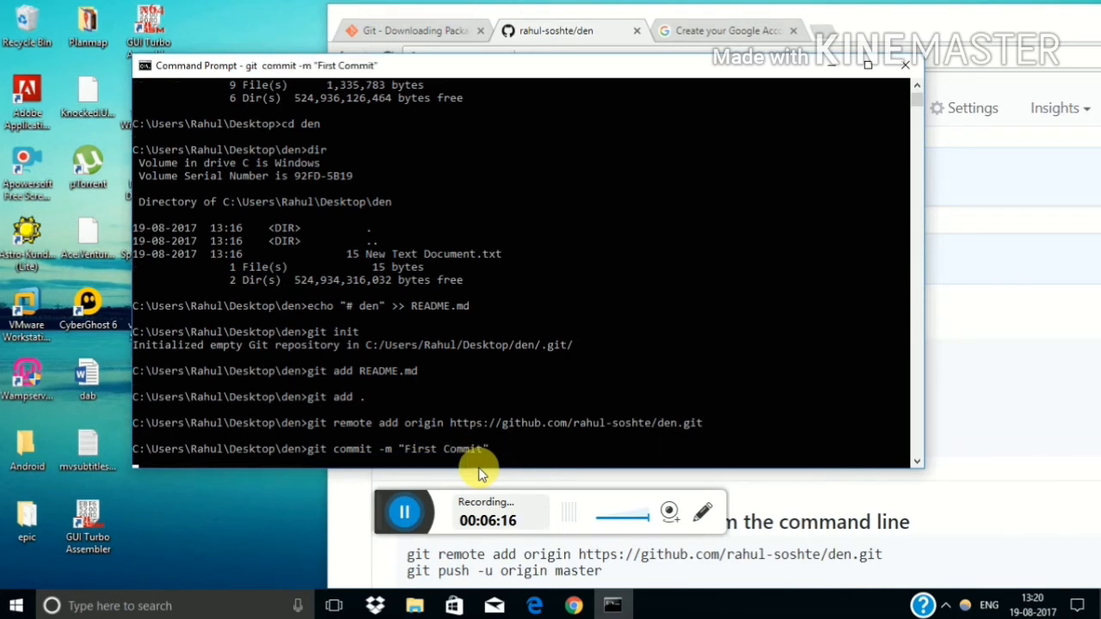
{"action": "key", "text": "Return"}
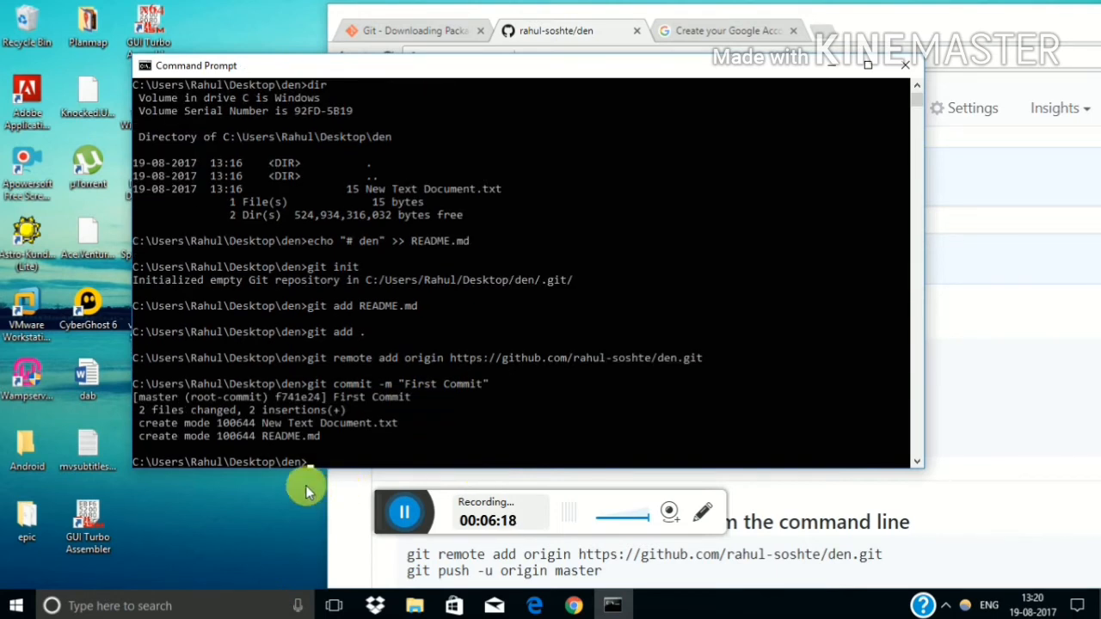
{"action": "left_click", "coordinate": [547, 490]}
Copy 'git push -u origin master' from the GitHub setup instructions.
{"action": "mouse_move", "coordinate": [404, 441]}
{"action": "left_mouse_down"}
{"action": "mouse_move", "coordinate": [508, 460]}
{"action": "mouse_move", "coordinate": [606, 456]}
{"action": "left_mouse_up"}
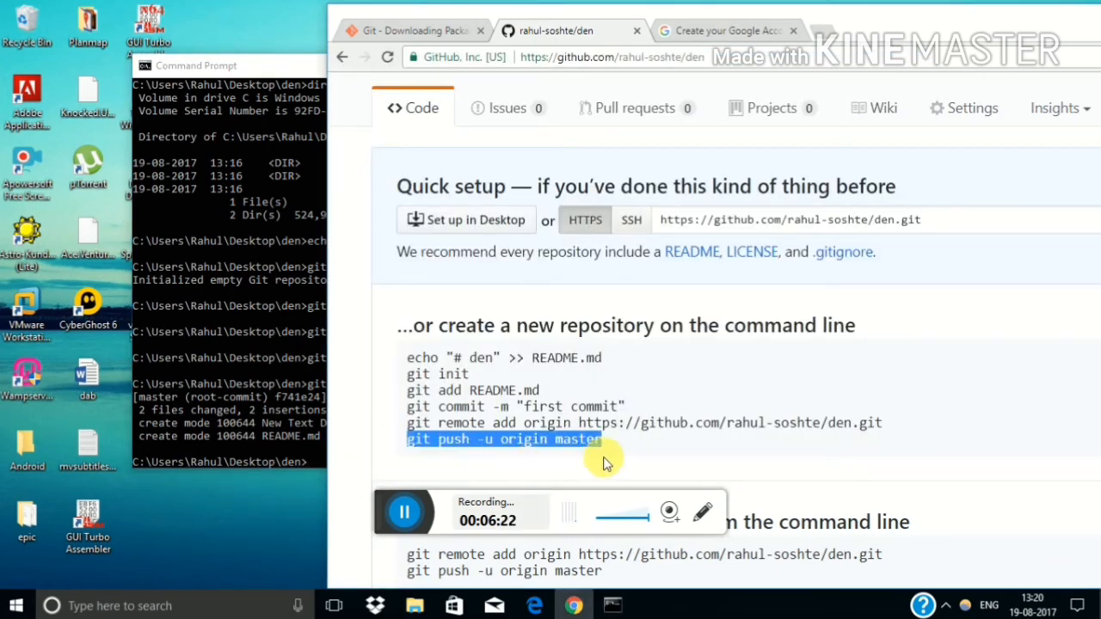
{"action": "right_click", "coordinate": [604, 440]}
{"action": "left_click", "coordinate": [592, 449]}
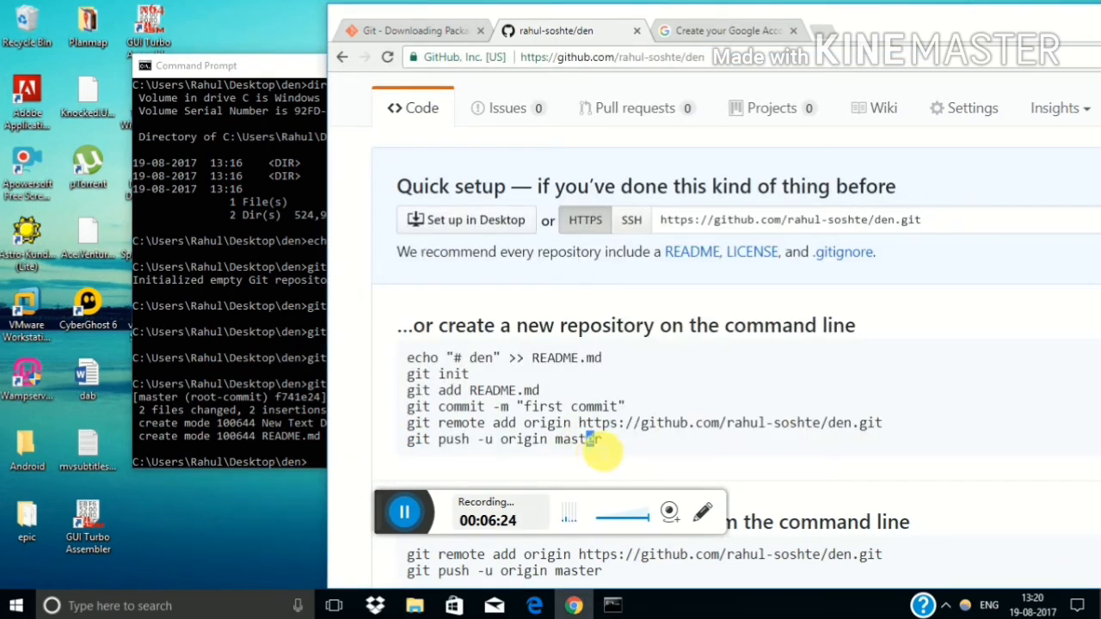
{"action": "mouse_move", "coordinate": [593, 441]}
{"action": "left_mouse_down"}
{"action": "mouse_move", "coordinate": [411, 442]}
{"action": "mouse_move", "coordinate": [615, 443]}
{"action": "left_mouse_up"}
{"action": "right_click", "coordinate": [604, 443]}
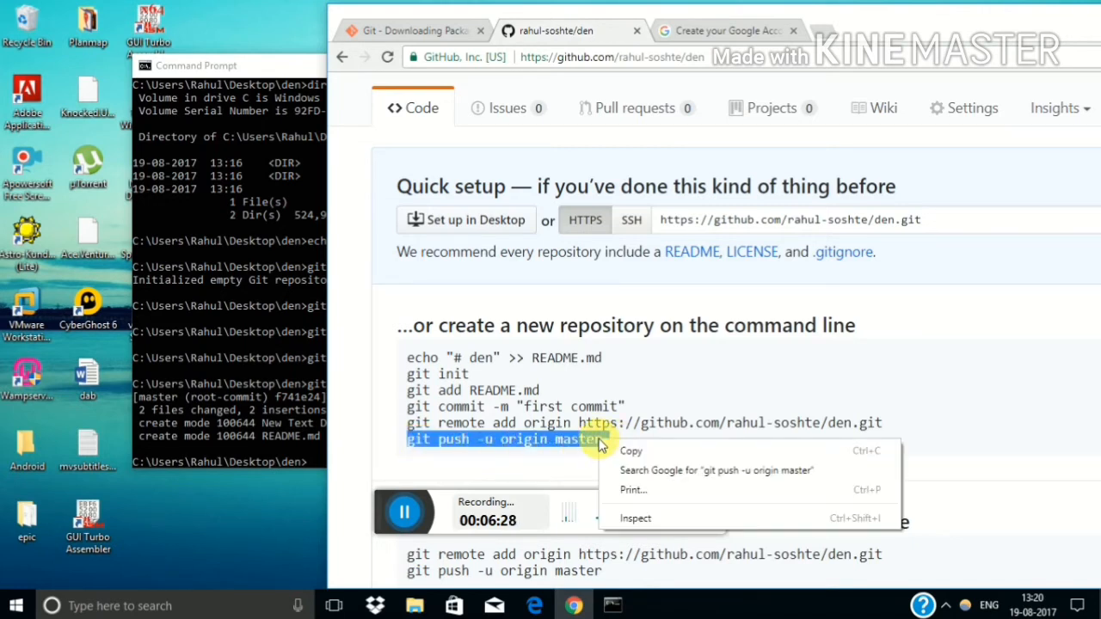
{"action": "left_click", "coordinate": [628, 452]}
Paste and run git push -u origin master in Command Prompt, uploading master to origin.
{"action": "left_click", "coordinate": [250, 444]}
{"action": "right_click", "coordinate": [313, 460]}
{"action": "key", "text": "Return"}
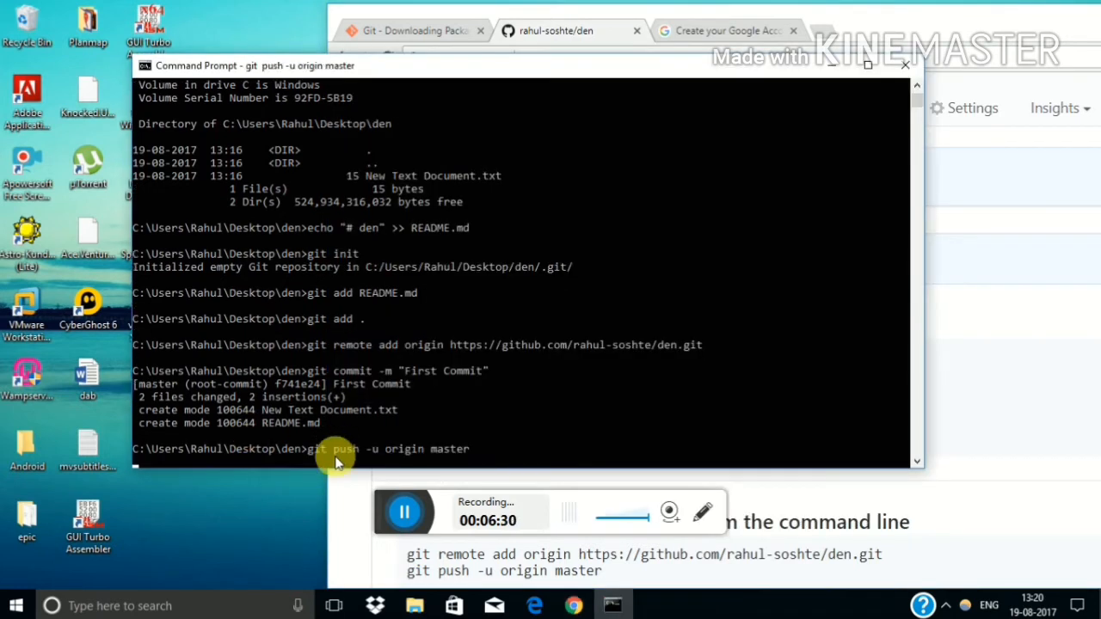
{"action": "left_click", "coordinate": [479, 448]}
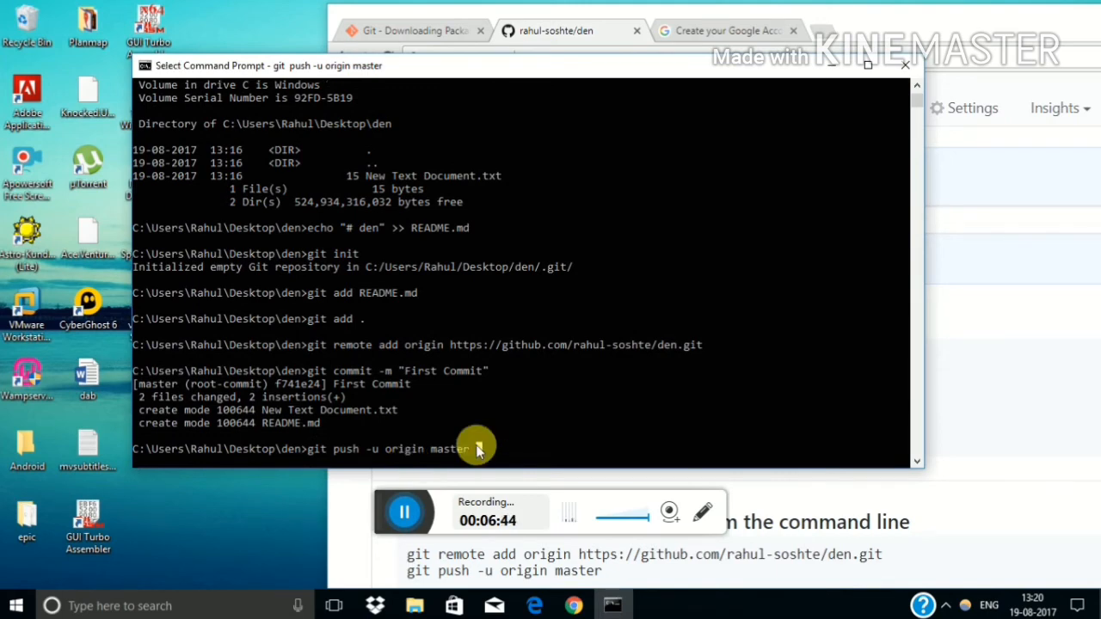
{"action": "key", "text": "Return"}
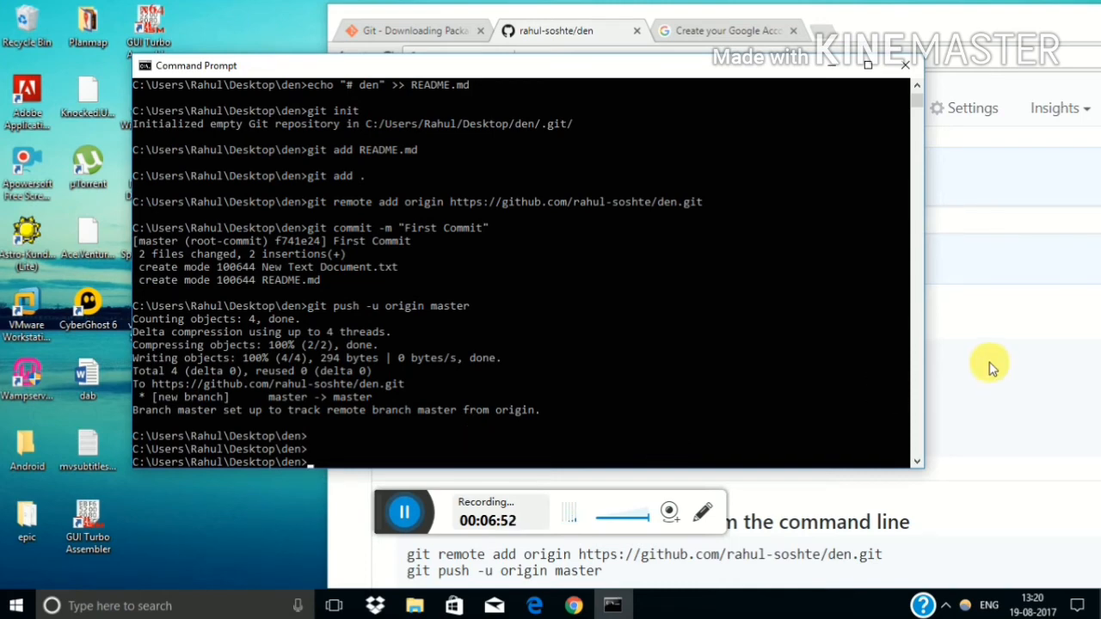
Reload the den repository page so it shows First Commit with README.md and New Text Document.txt.
{"action": "left_click", "coordinate": [986, 302]}
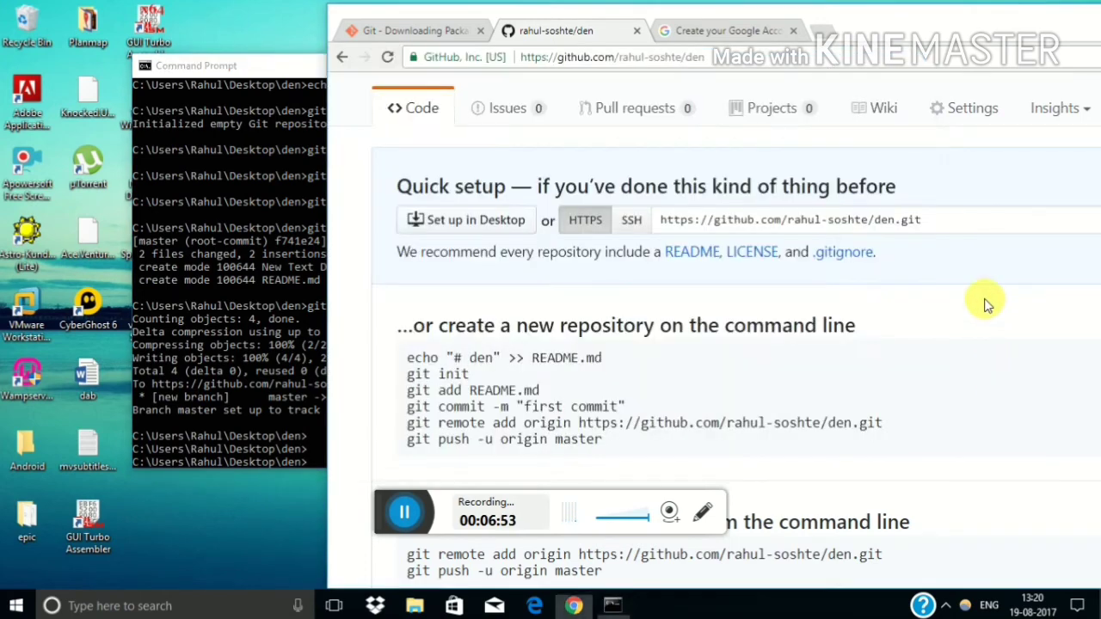
{"action": "left_click", "coordinate": [703, 59]}
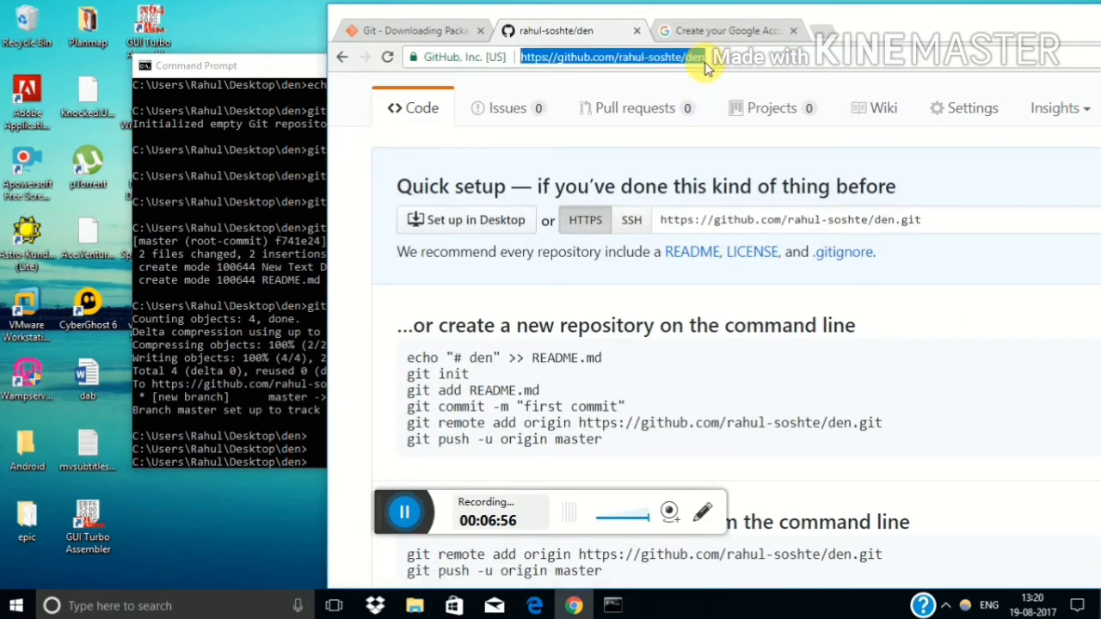
{"action": "key", "text": "Return"}
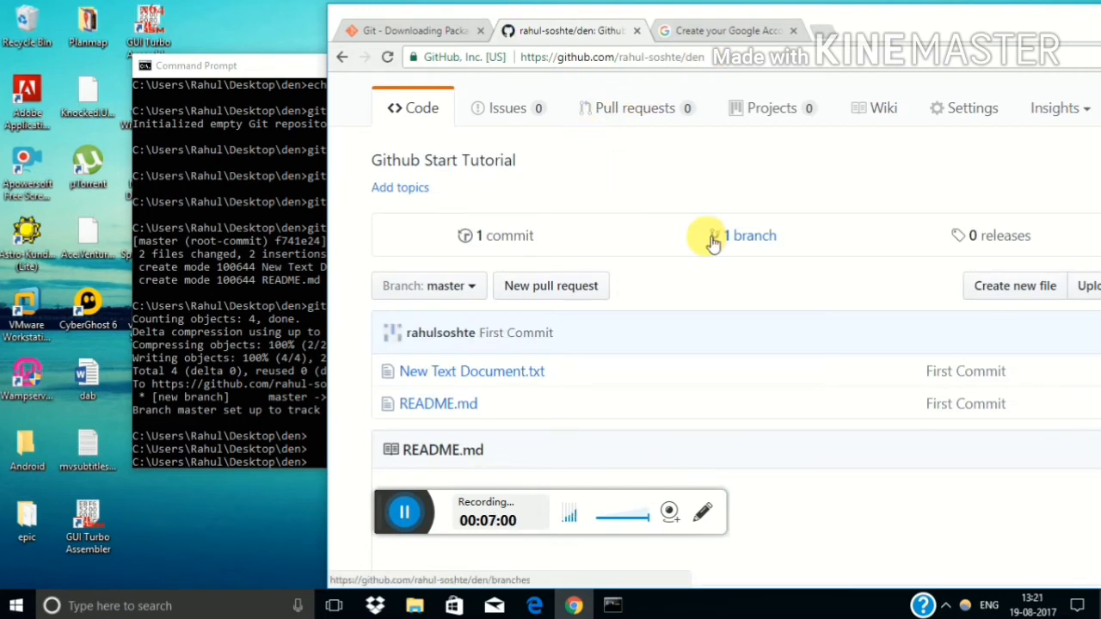
Hide the Command Prompt window and select New Text Document on the desktop.
{"action": "left_click", "coordinate": [134, 400]}
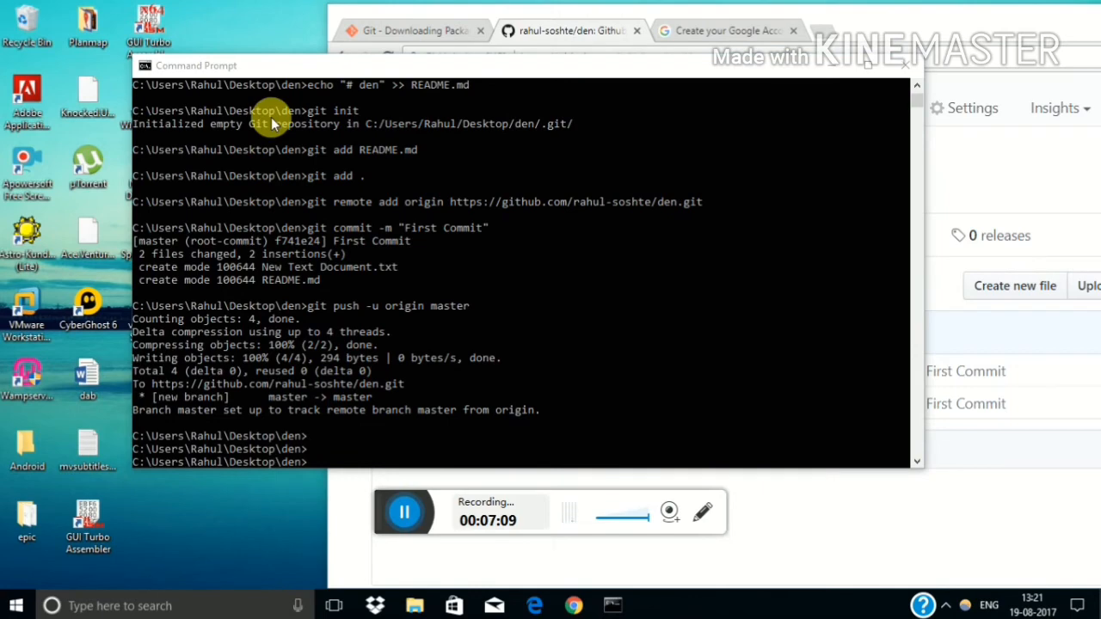
{"action": "left_click", "coordinate": [849, 66]}
{"action": "left_click", "coordinate": [142, 177]}
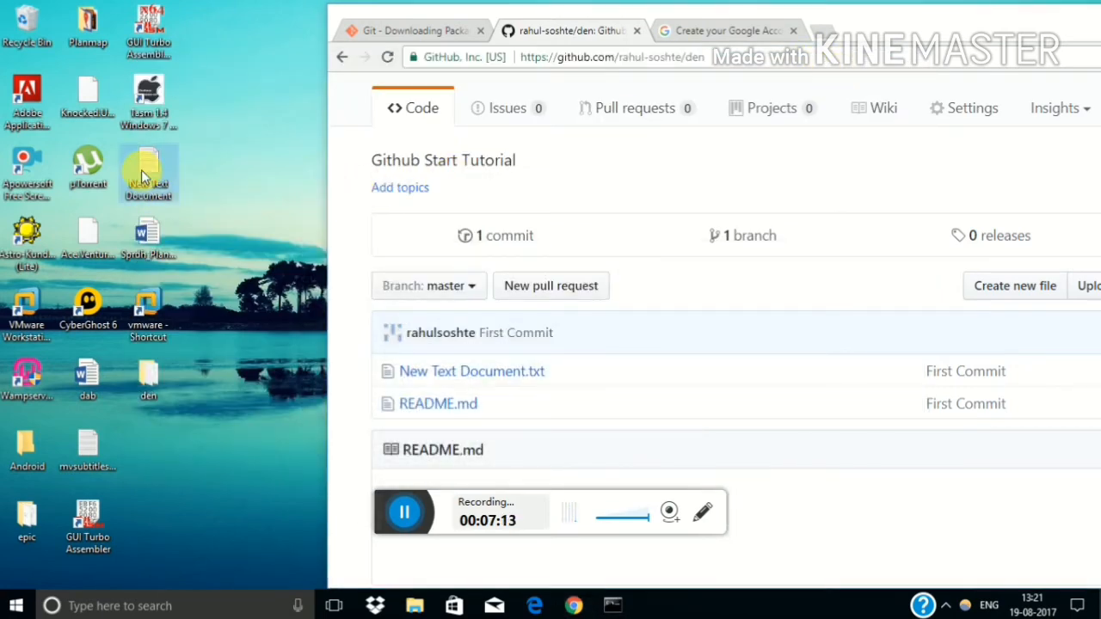
Add the line "This is a File with the 2nd Commit." to New Text Document.txt in the den folder.
{"action": "double_click", "coordinate": [148, 385]}
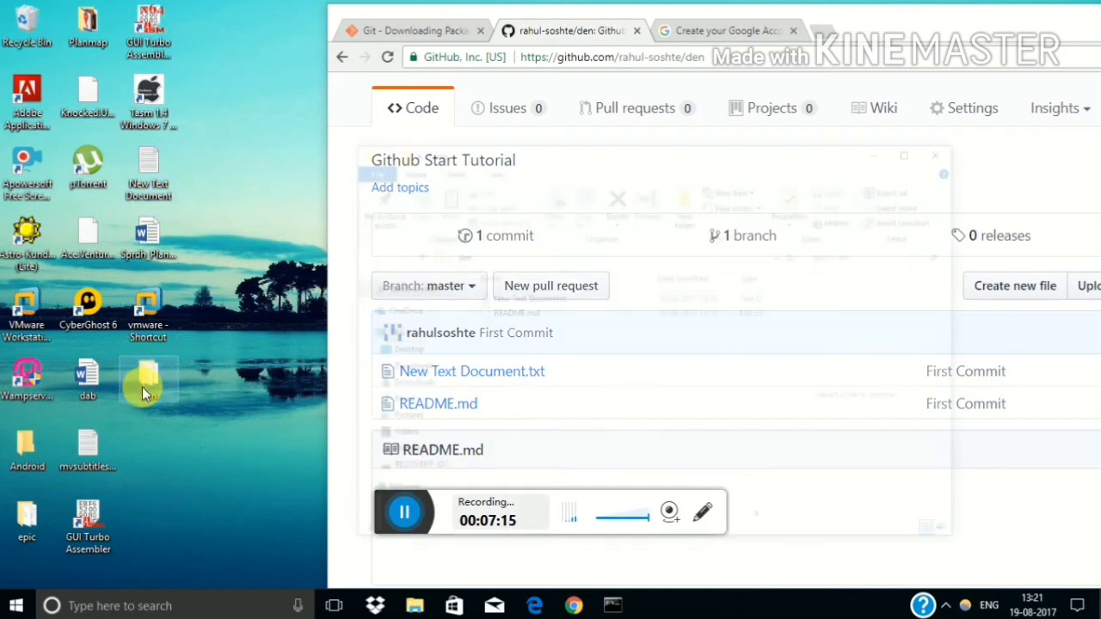
{"action": "double_click", "coordinate": [538, 221]}
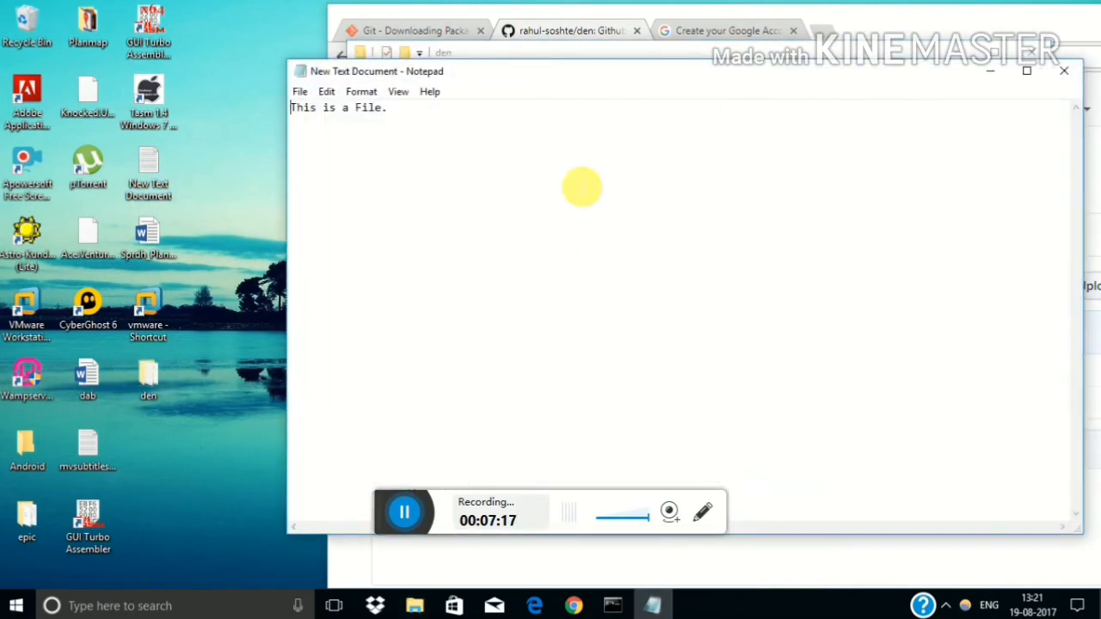
{"action": "key", "text": "Return"}
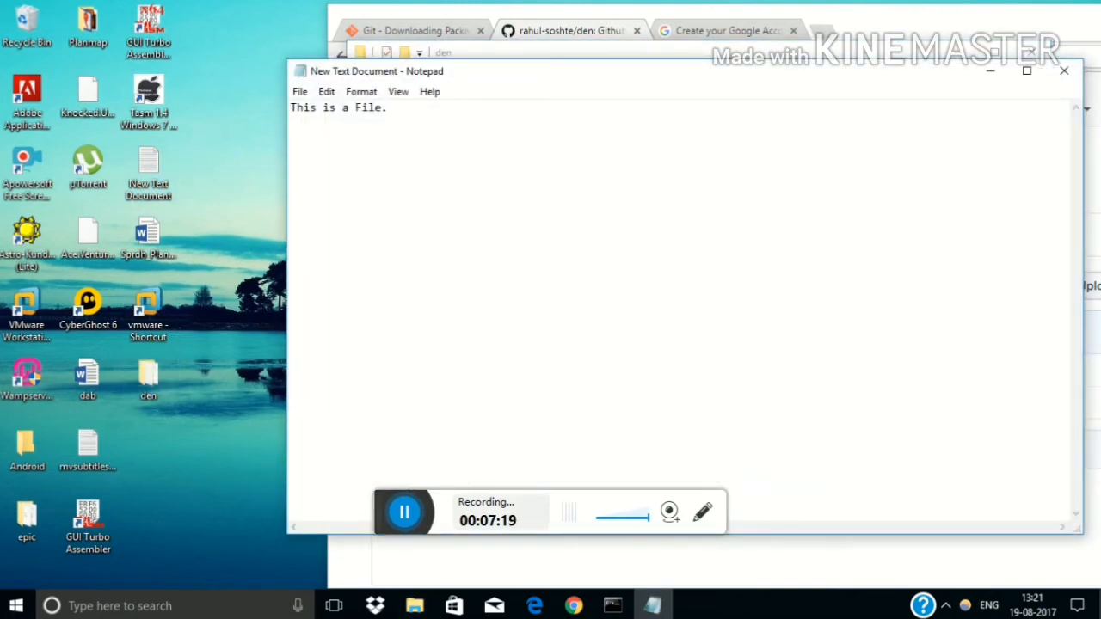
{"action": "type", "text": "This ois"}
{"action": "key", "text": "BackSpace"}
{"action": "key", "text": "BackSpace"}
{"action": "key", "text": "BackSpace"}
{"action": "type", "text": "is a "}
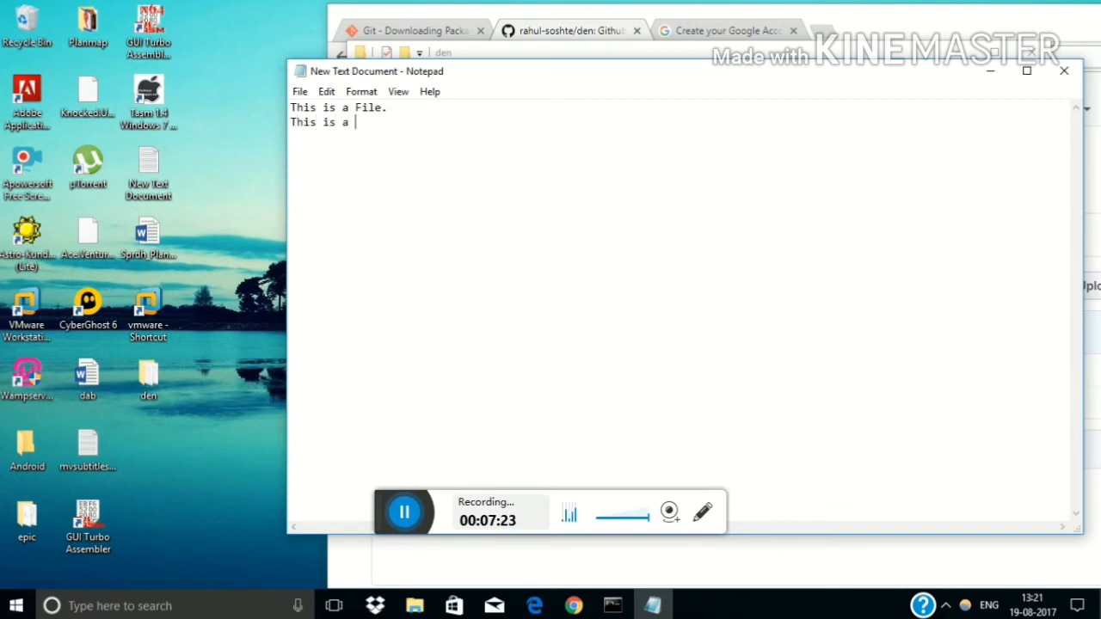
{"action": "type", "text": "File with t"}
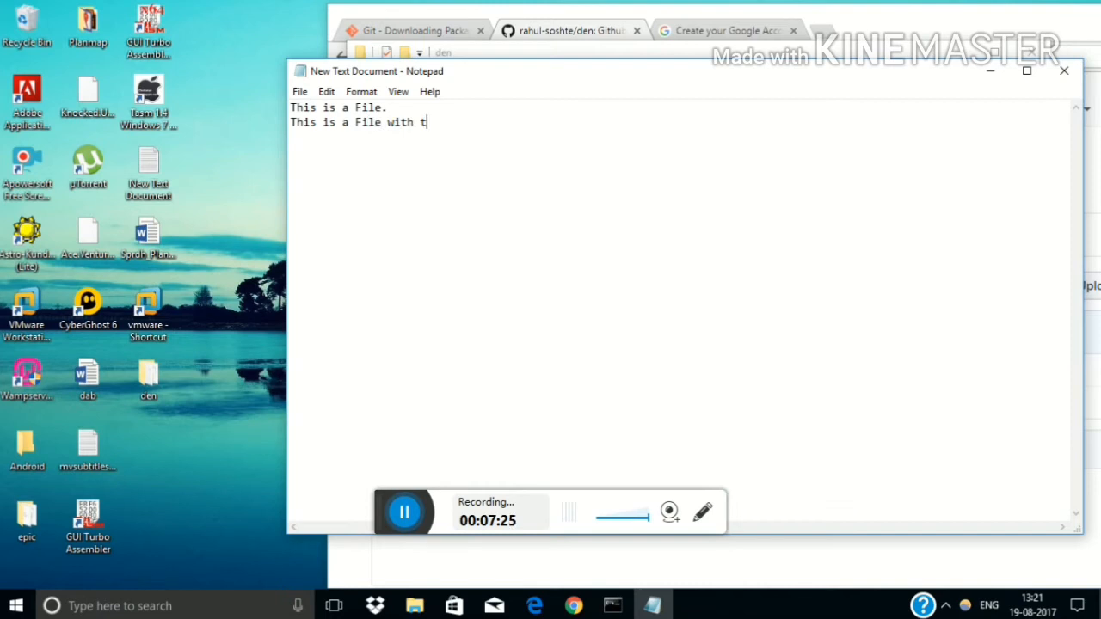
{"action": "type", "text": "he 2nd Cc"}
{"action": "type", "text": "om"}
{"action": "key", "text": "BackSpace"}
{"action": "key", "text": "BackSpace"}
{"action": "key", "text": "BackSpace"}
{"action": "type", "text": "im"}
{"action": "key", "text": "BackSpace"}
{"action": "key", "text": "BackSpace"}
{"action": "type", "text": "ommit."}
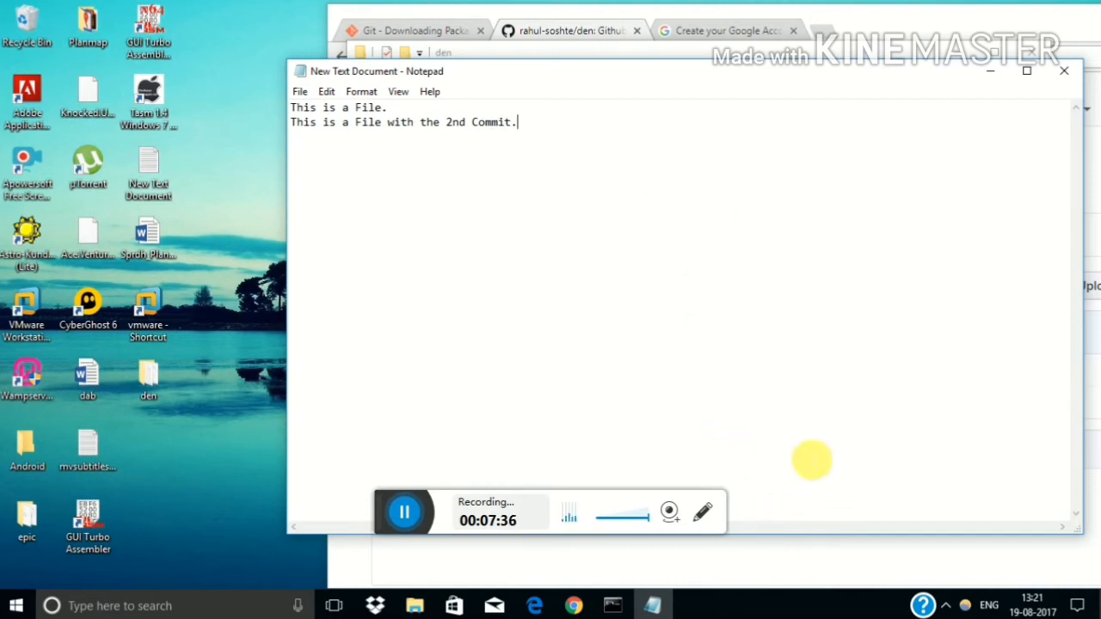
{"action": "left_click", "coordinate": [719, 555]}
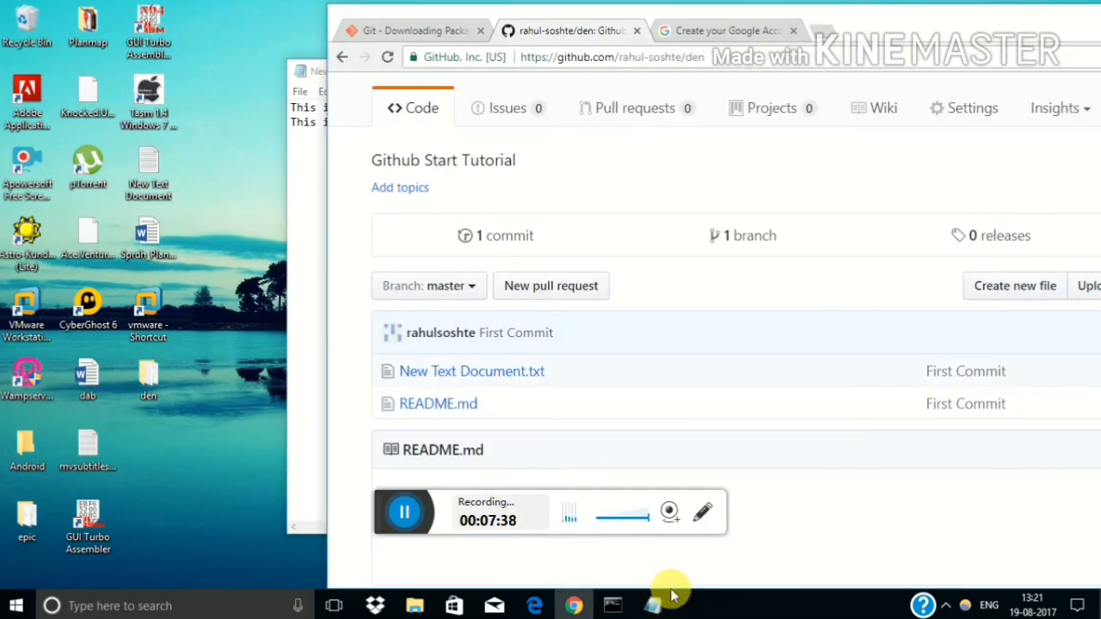
Stage all changes with git add . and commit them as "2nd commit".
{"action": "left_click", "coordinate": [612, 605]}
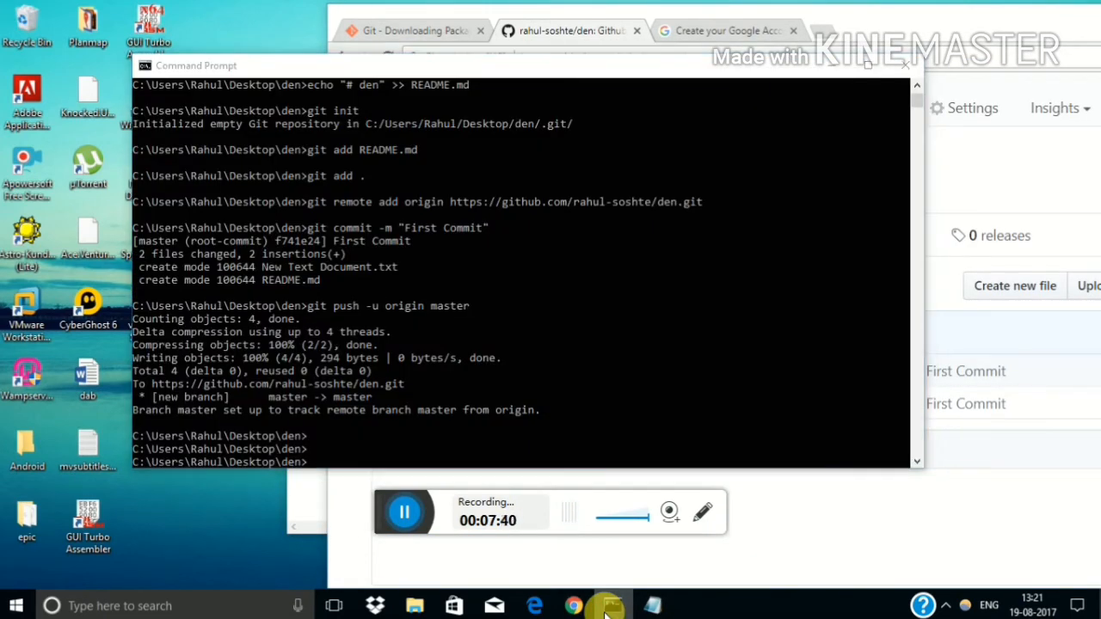
{"action": "left_click", "coordinate": [612, 606]}
{"action": "left_click", "coordinate": [602, 606]}
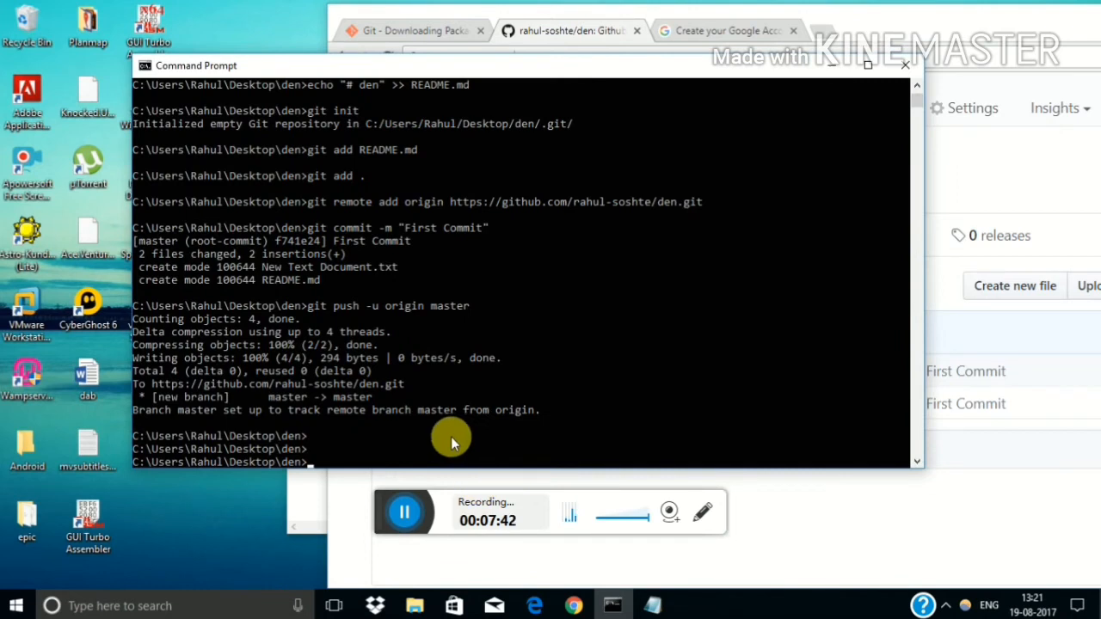
{"action": "type", "text": "git add ."}
{"action": "key", "text": "Return"}
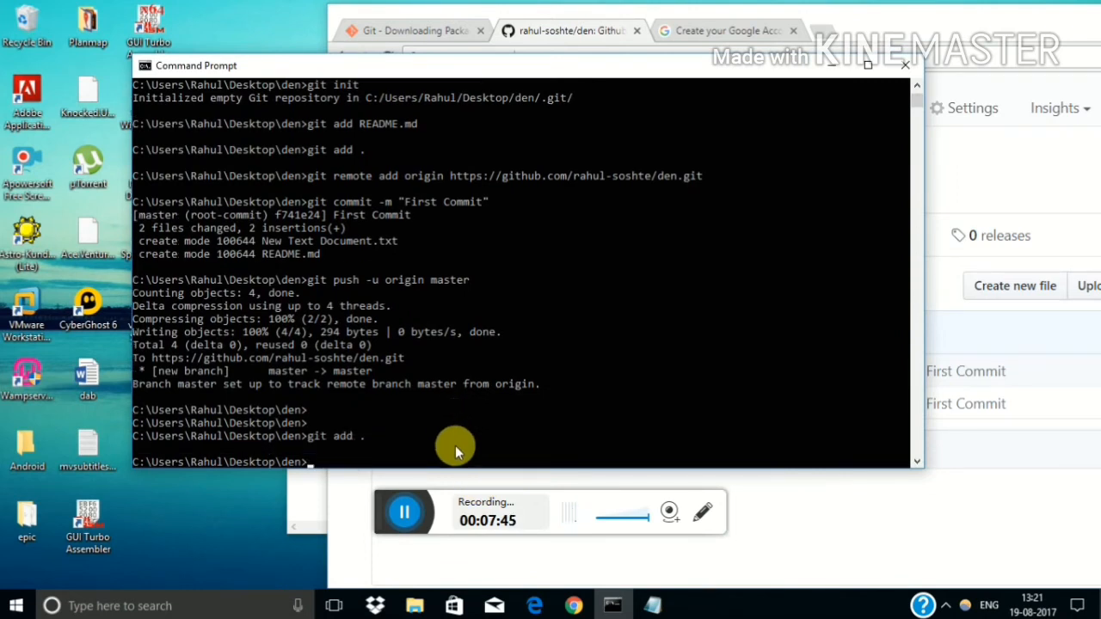
{"action": "type", "text": "git comm"}
{"action": "type", "text": "it -"}
{"action": "type", "text": "m \"\""}
{"action": "type", "text": "2n"}
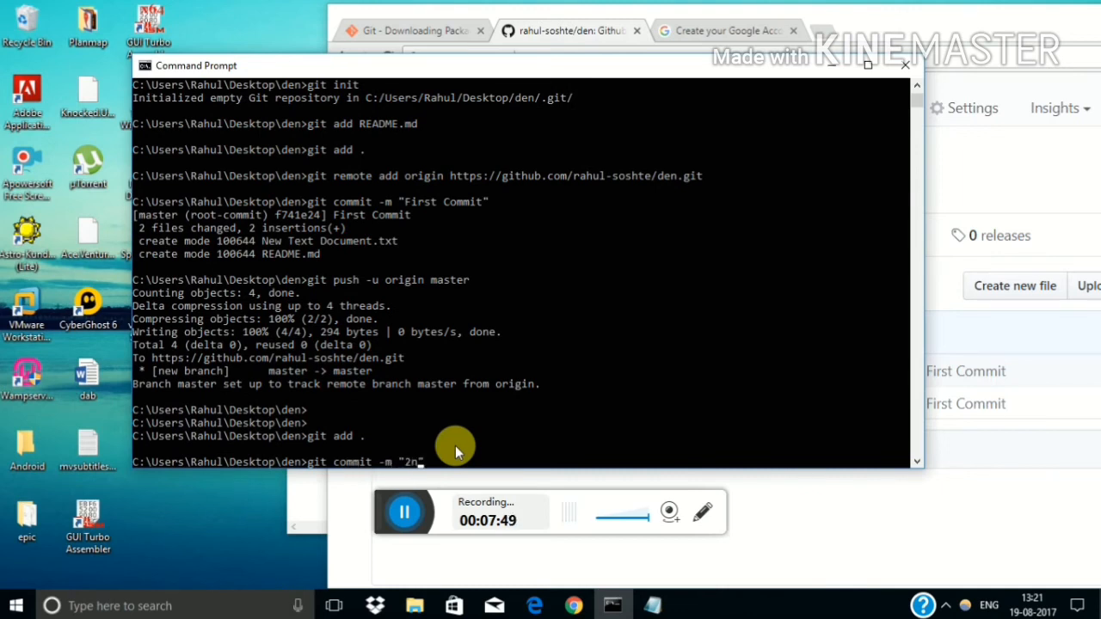
{"action": "type", "text": "d commit"}
{"action": "key", "text": "Return"}
{"action": "type", "text": "git p"}
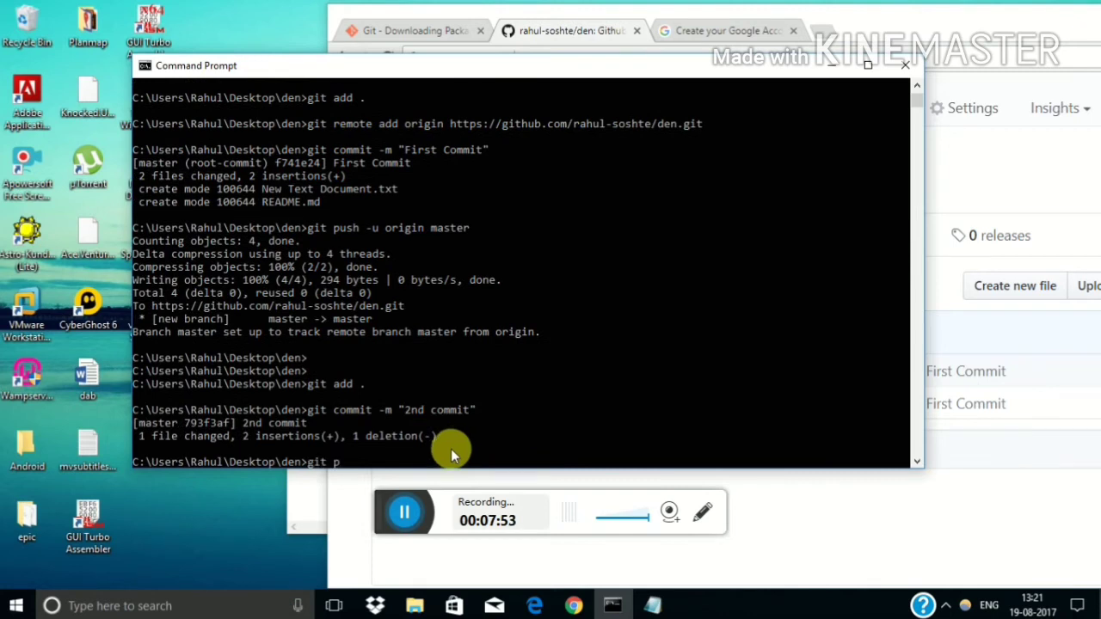
{"action": "type", "text": "ush -u "}
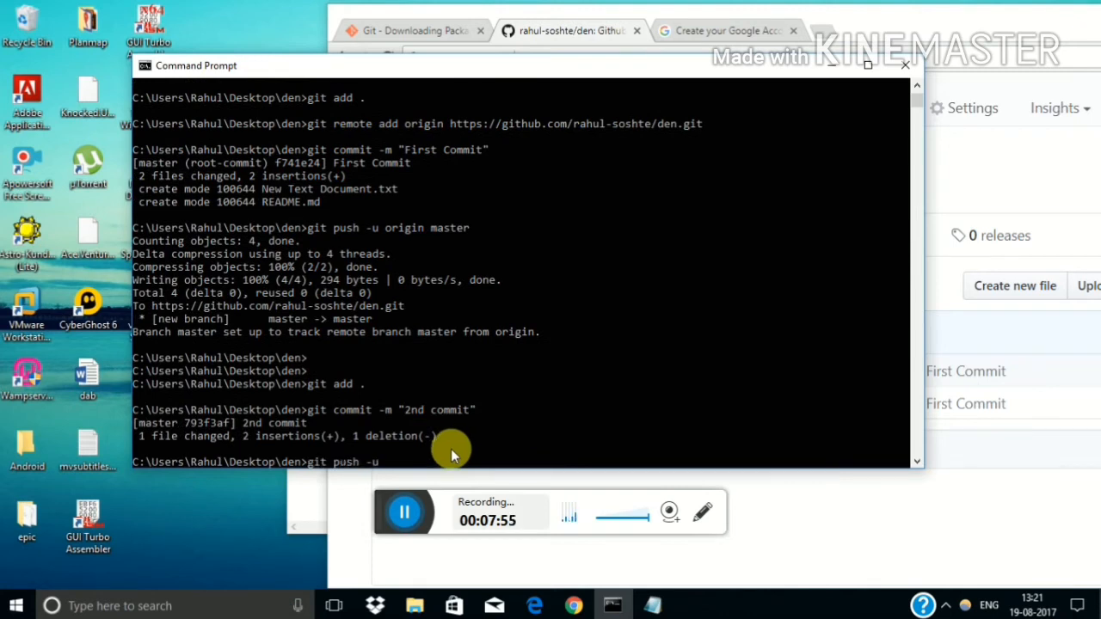
{"action": "type", "text": "origni"}
Push the new commit to GitHub with git push -u origin master.
{"action": "key", "text": "BackSpace"}
{"action": "key", "text": "BackSpace"}
{"action": "type", "text": "in master"}
{"action": "key", "text": "Return"}
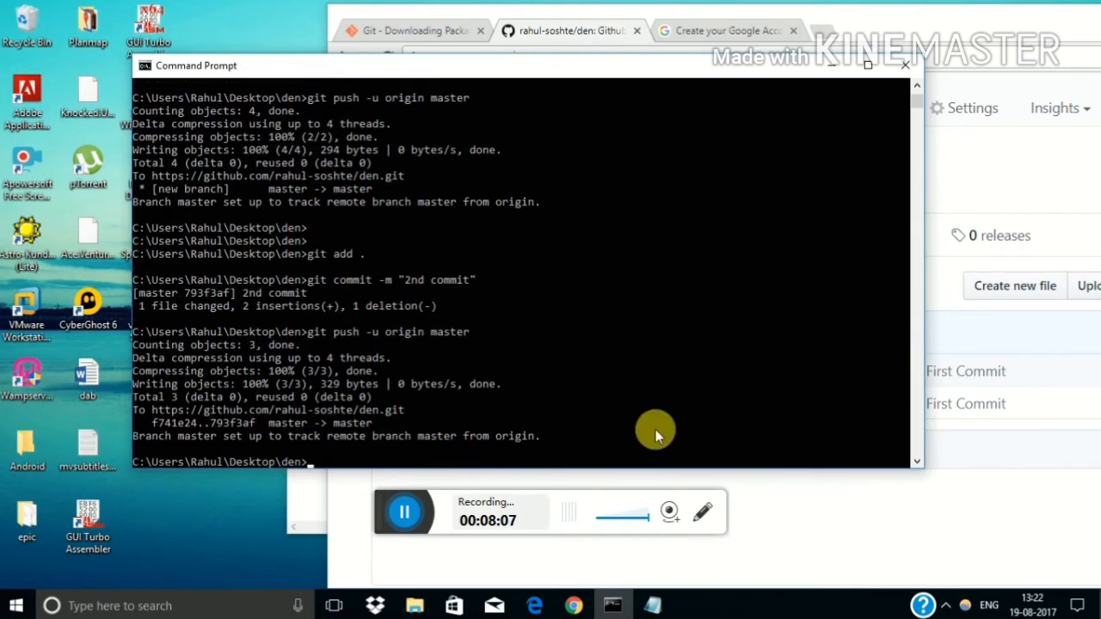
Refresh the den repository, open its commit list and view the First Commit diff.
{"action": "left_click", "coordinate": [954, 464]}
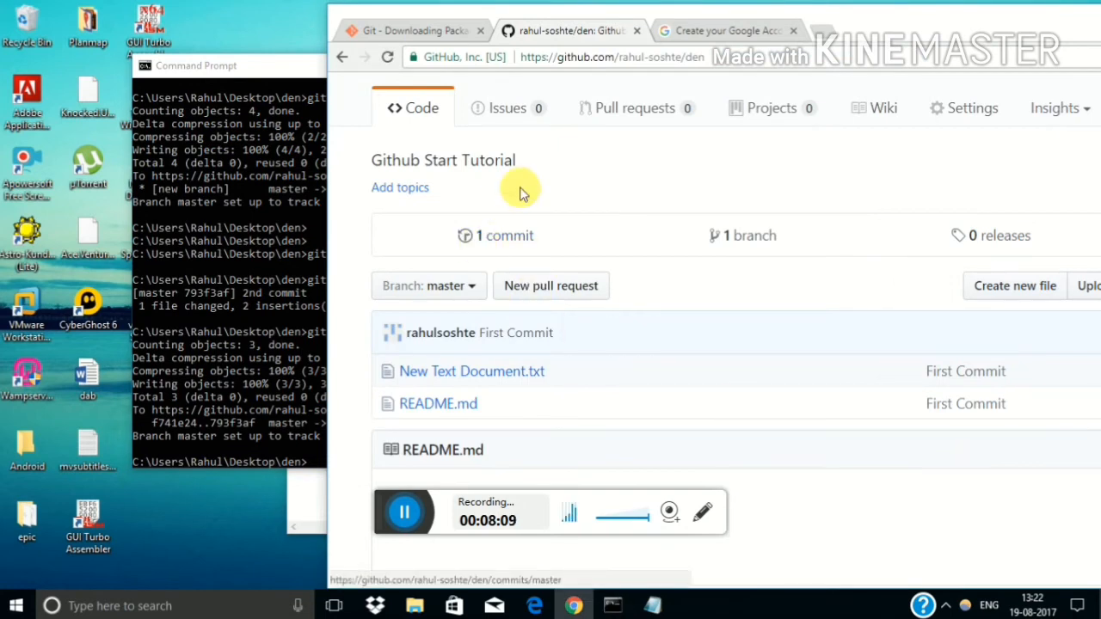
{"action": "left_click", "coordinate": [423, 107]}
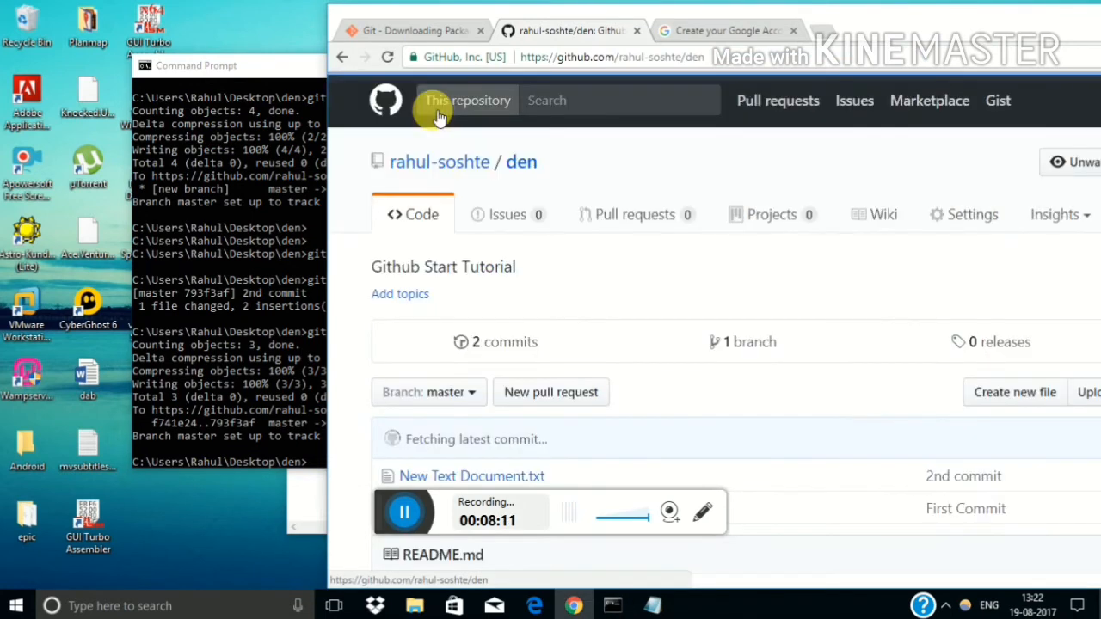
{"action": "left_click", "coordinate": [540, 347]}
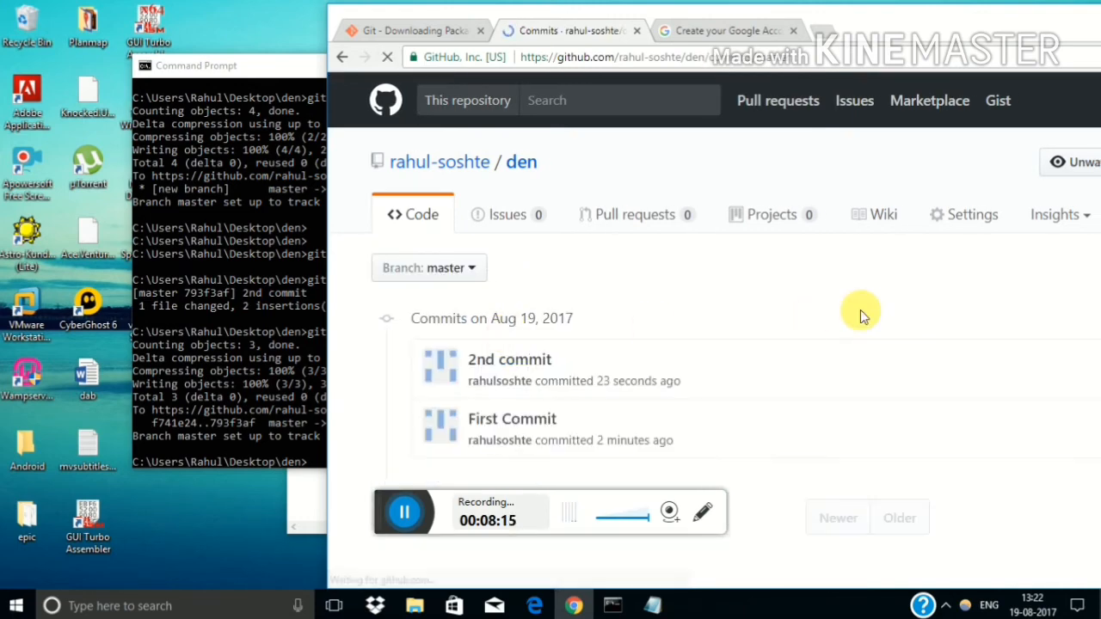
{"action": "left_click_drag", "start_coordinate": [800, 15], "coordinate": [584, 0]}
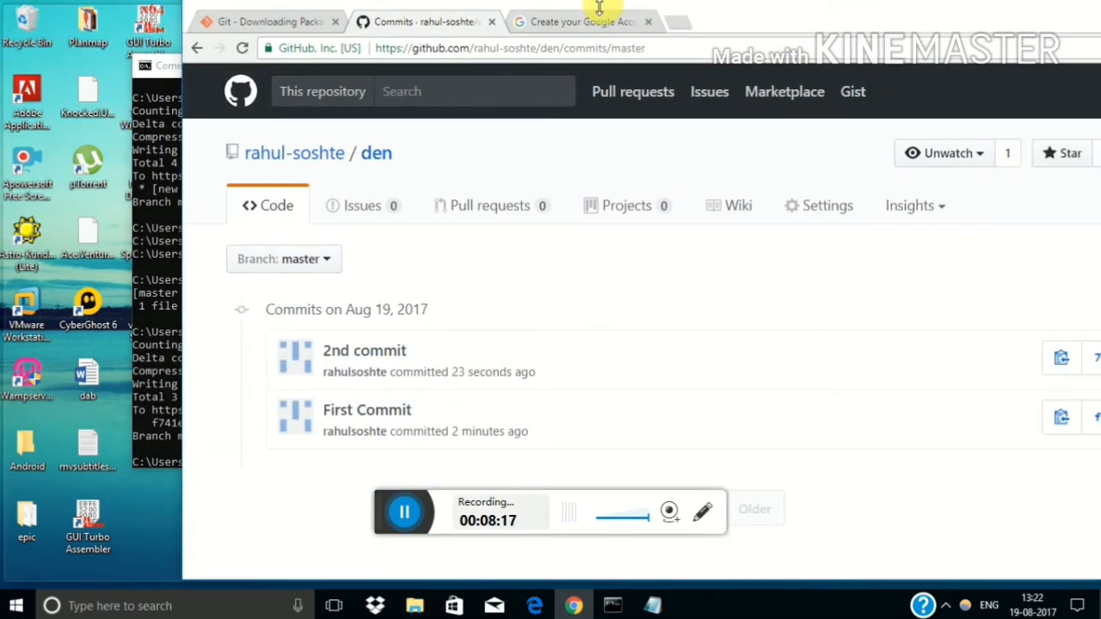
{"action": "left_click", "coordinate": [938, 404]}
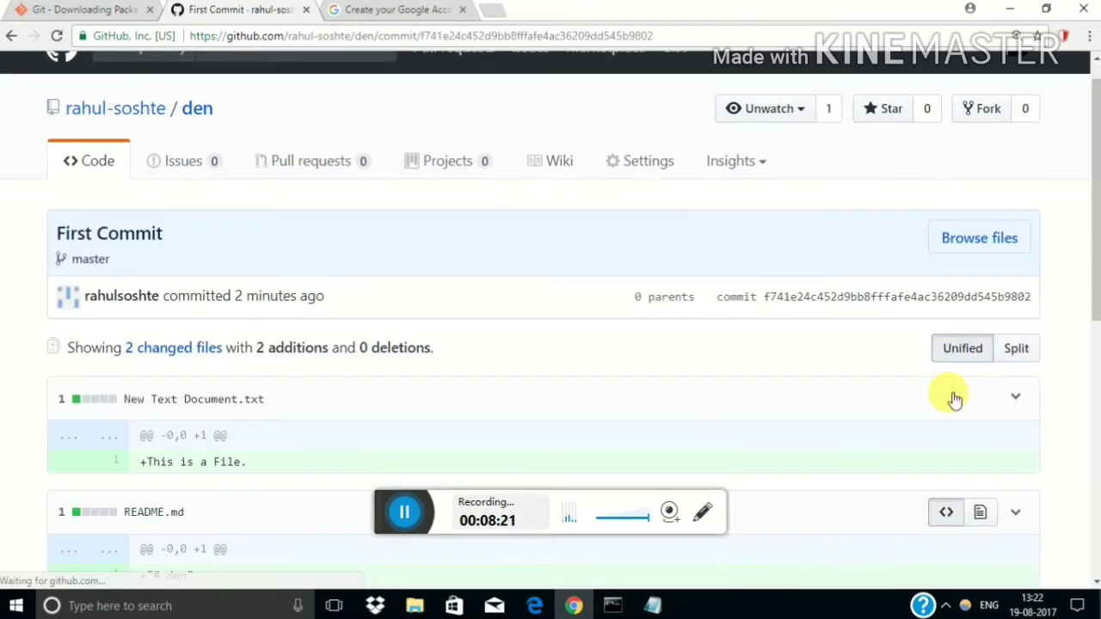
{"action": "scroll", "coordinate": [950, 395], "scroll_direction": "down", "scroll_amount": 2}
{"action": "scroll", "coordinate": [950, 395], "scroll_direction": "down", "scroll_amount": 1}
{"action": "key", "text": "alt+Left"}
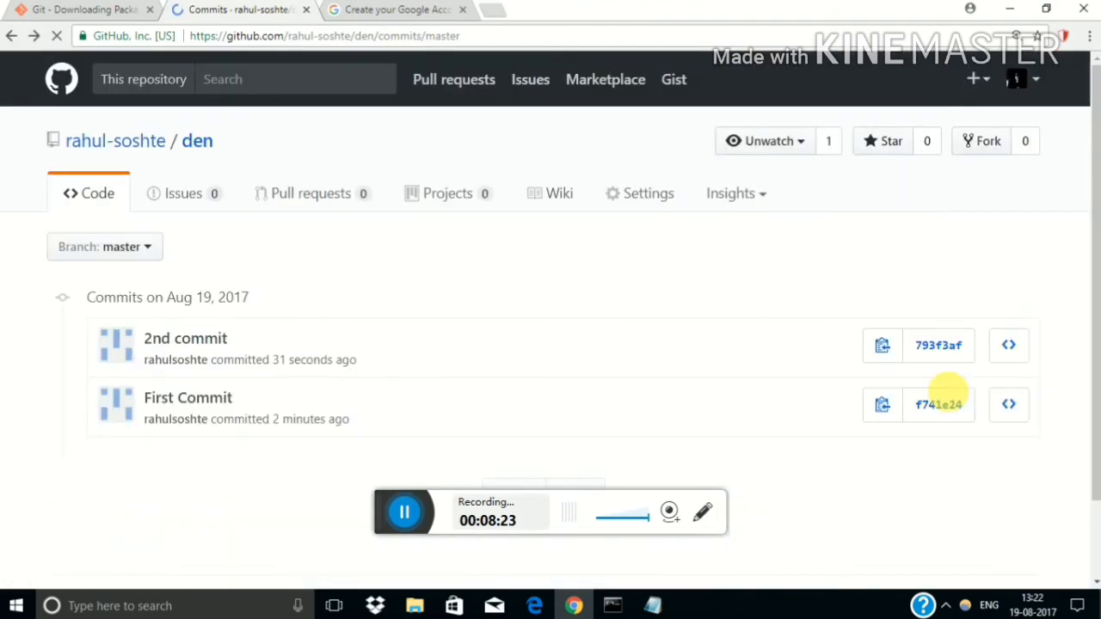
View the 2nd commit's diff, then go back through the commit list to the repository's main page.
{"action": "left_click", "coordinate": [946, 355]}
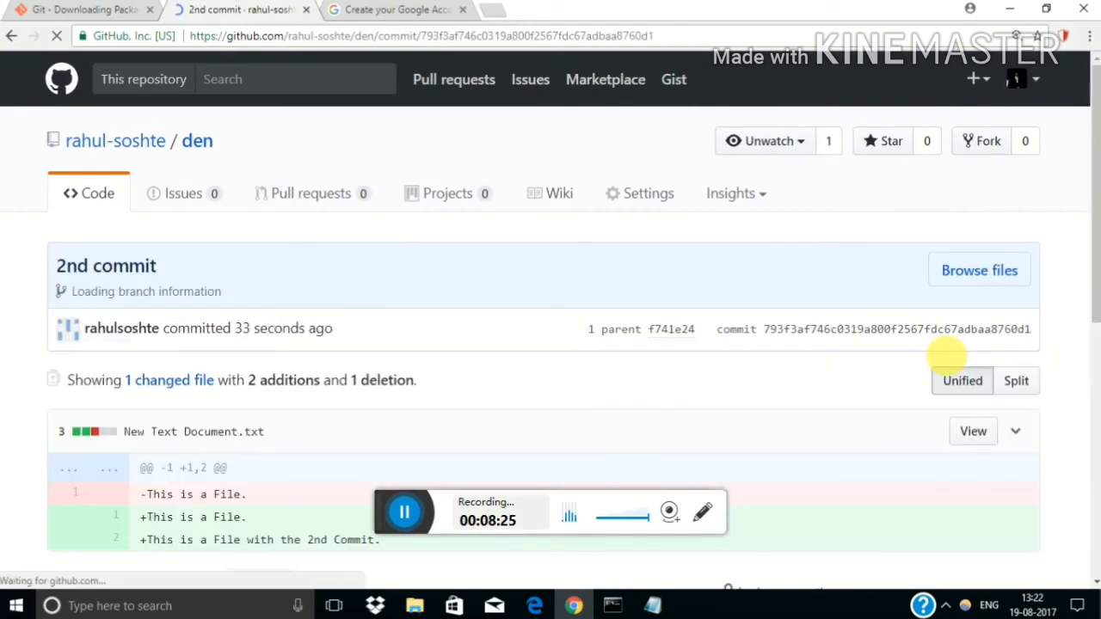
{"action": "scroll", "coordinate": [946, 355], "scroll_direction": "down", "scroll_amount": 1}
{"action": "scroll", "coordinate": [946, 355], "scroll_direction": "down", "scroll_amount": 2}
{"action": "scroll", "coordinate": [946, 355], "scroll_direction": "down", "scroll_amount": 1}
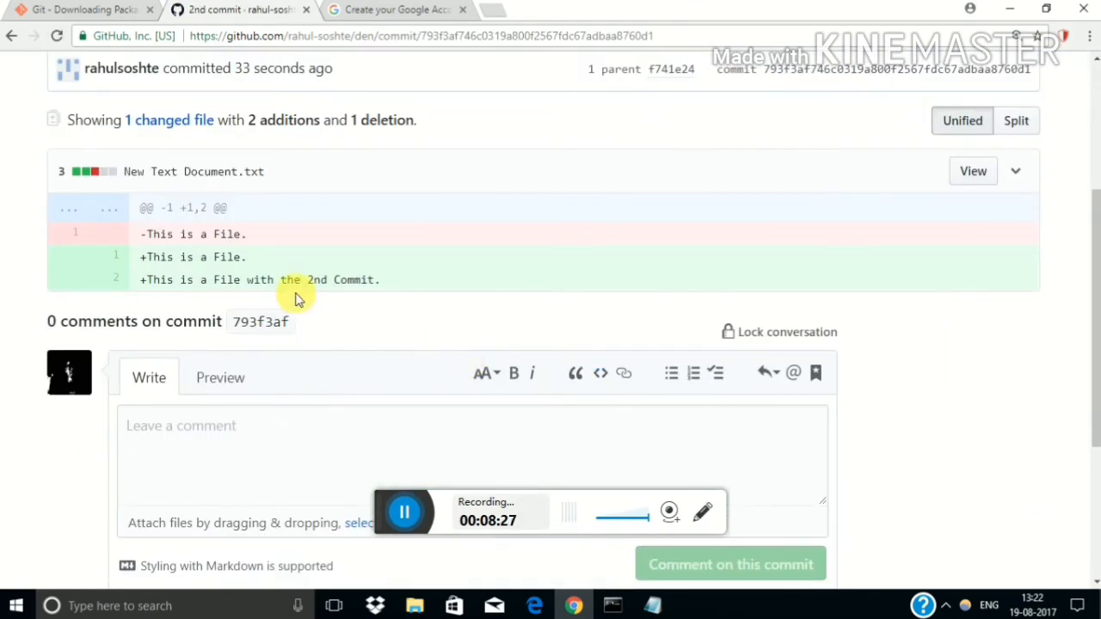
{"action": "mouse_move", "coordinate": [292, 257]}
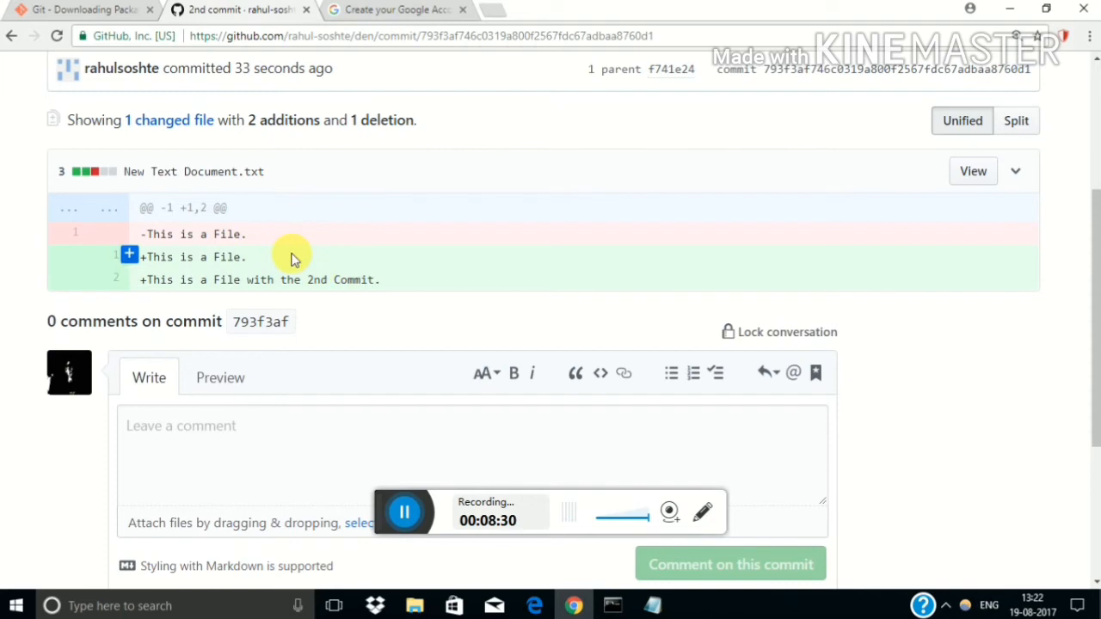
{"action": "key", "text": "alt+Left"}
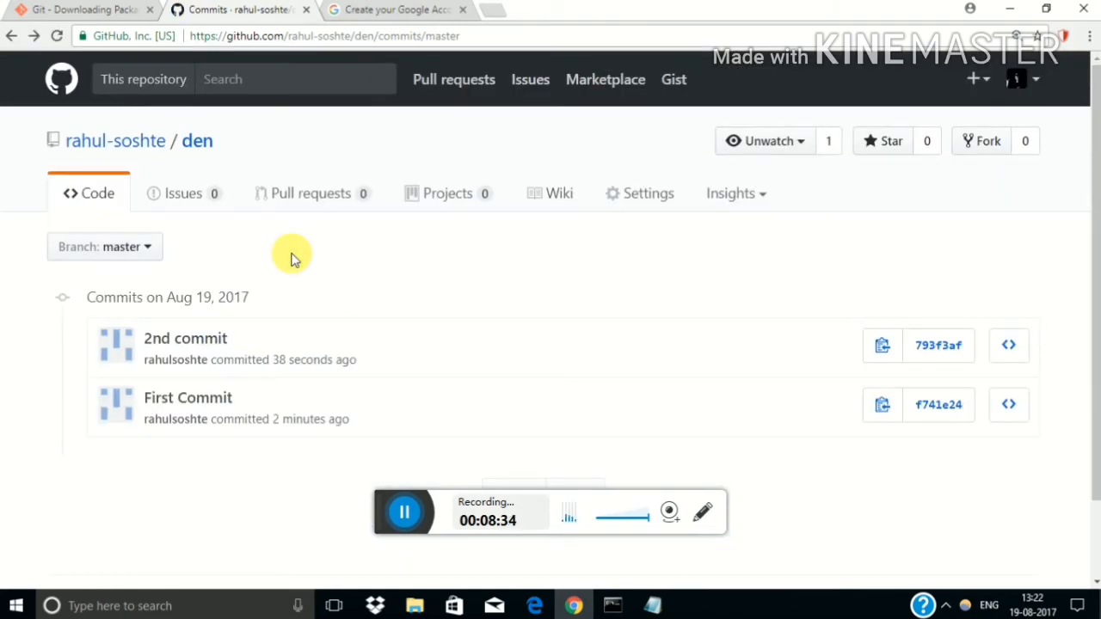
{"action": "key", "text": "alt+Left"}
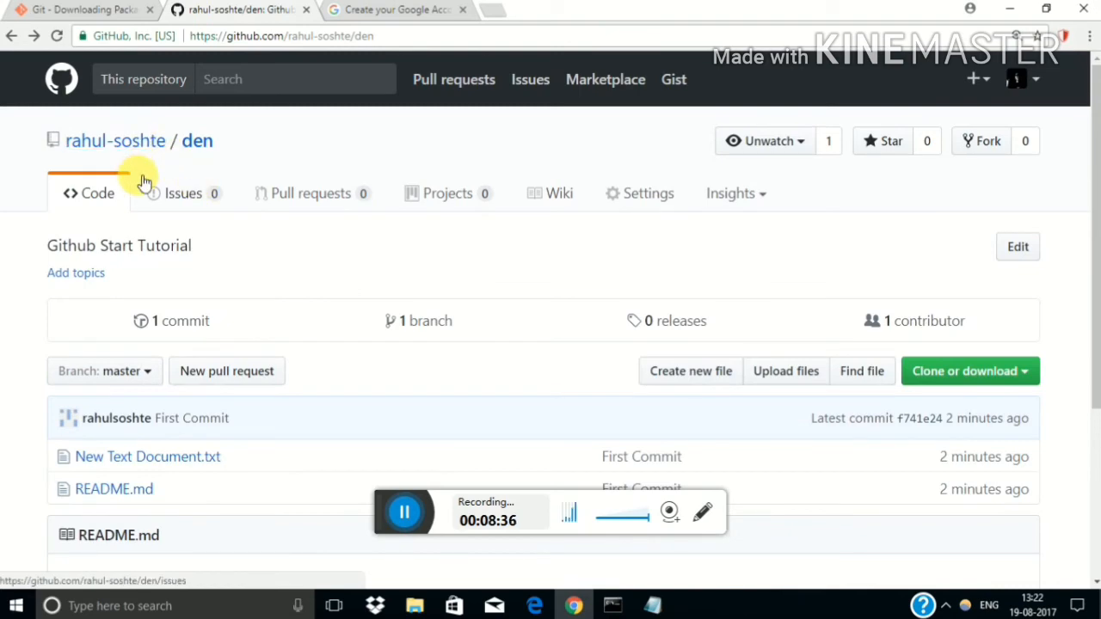
{"action": "left_click", "coordinate": [612, 606]}
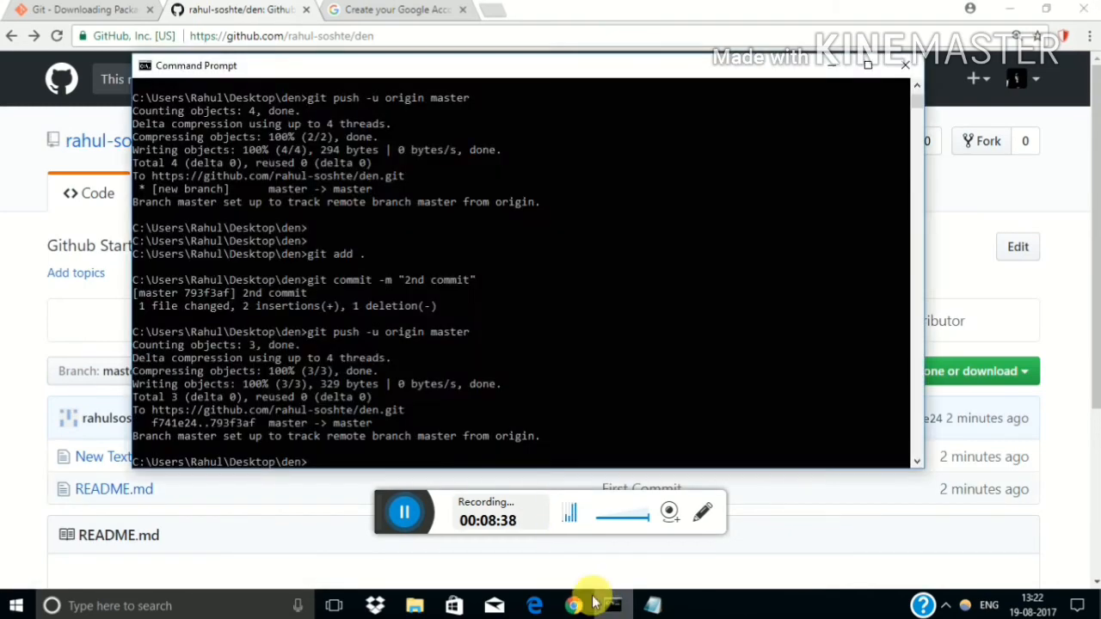
{"action": "left_click", "coordinate": [600, 608]}
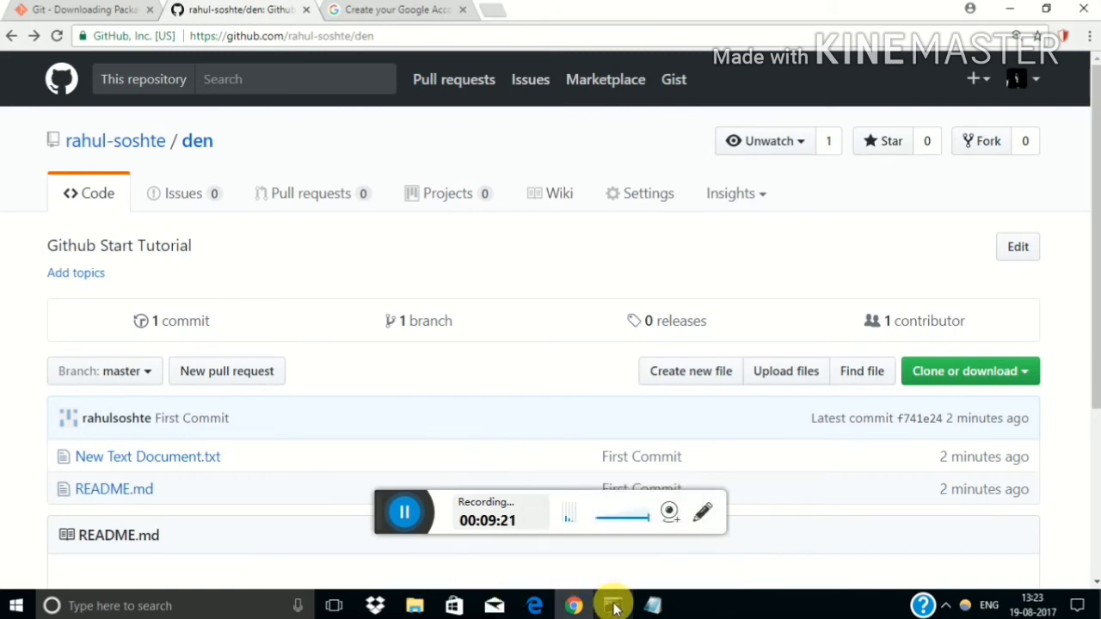
{"action": "mouse_move", "coordinate": [613, 605]}
{"action": "left_click", "coordinate": [600, 558]}
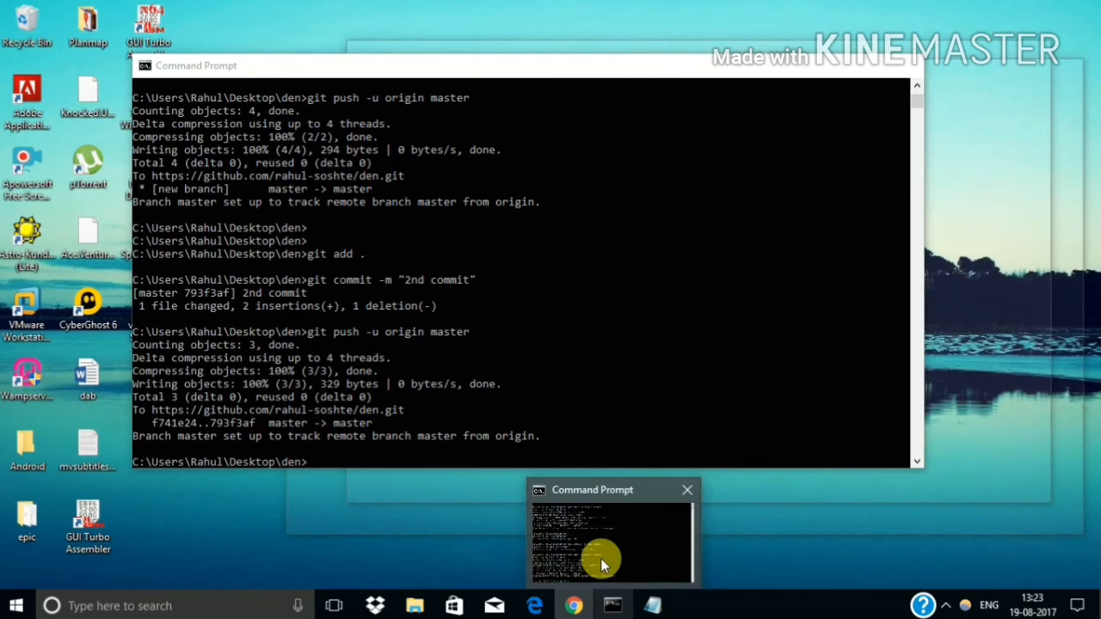
{"action": "left_click", "coordinate": [574, 605]}
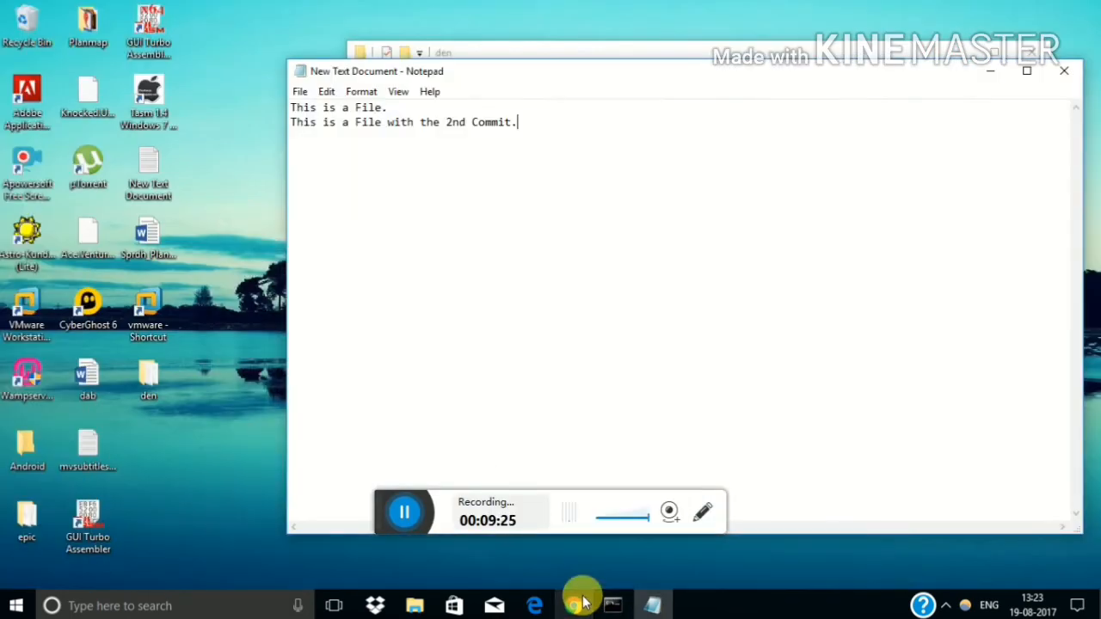
{"action": "left_click", "coordinate": [578, 606]}
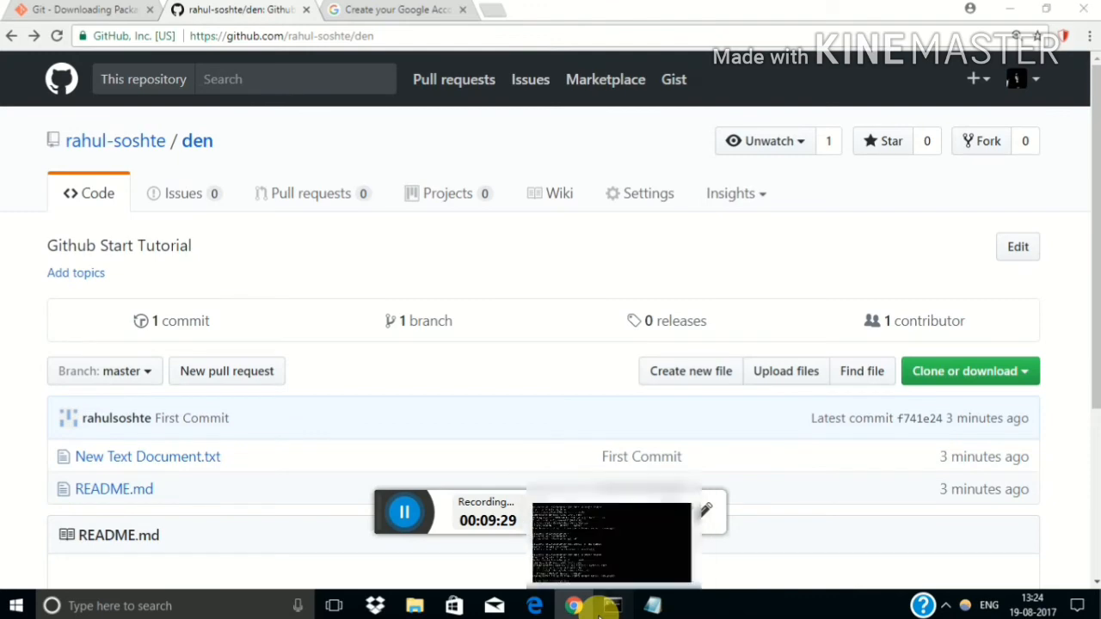
{"action": "left_click", "coordinate": [609, 605]}
{"action": "type", "text": "git"}
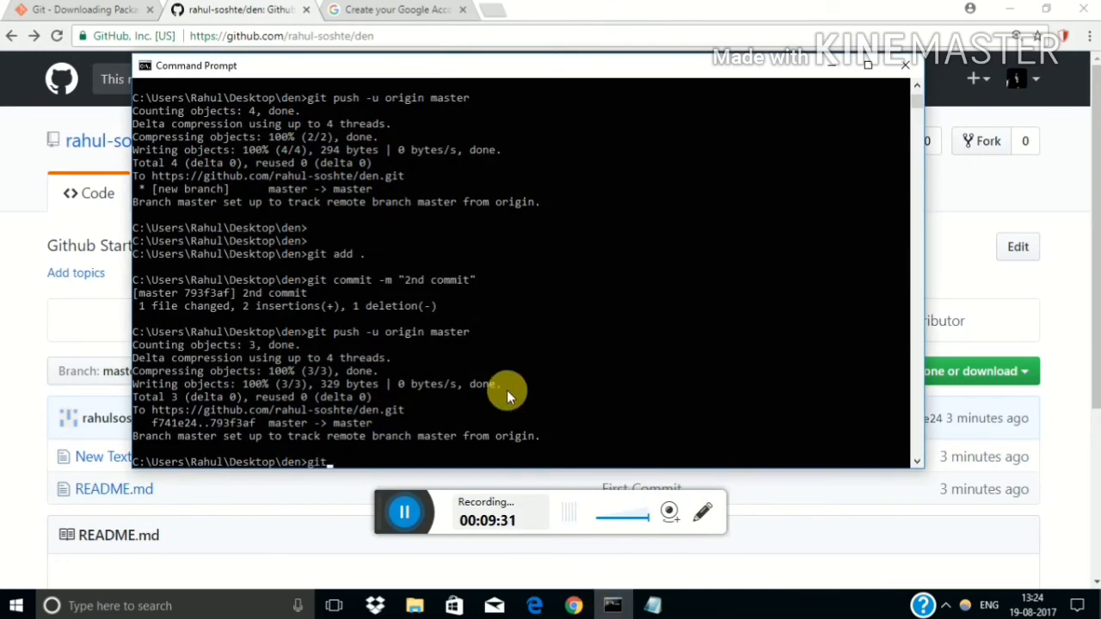
{"action": "type", "text": " pull"}
Run git pull (already up-to-date), then cd .. twice up to C:\Users\Rahul.
{"action": "key", "text": "Return"}
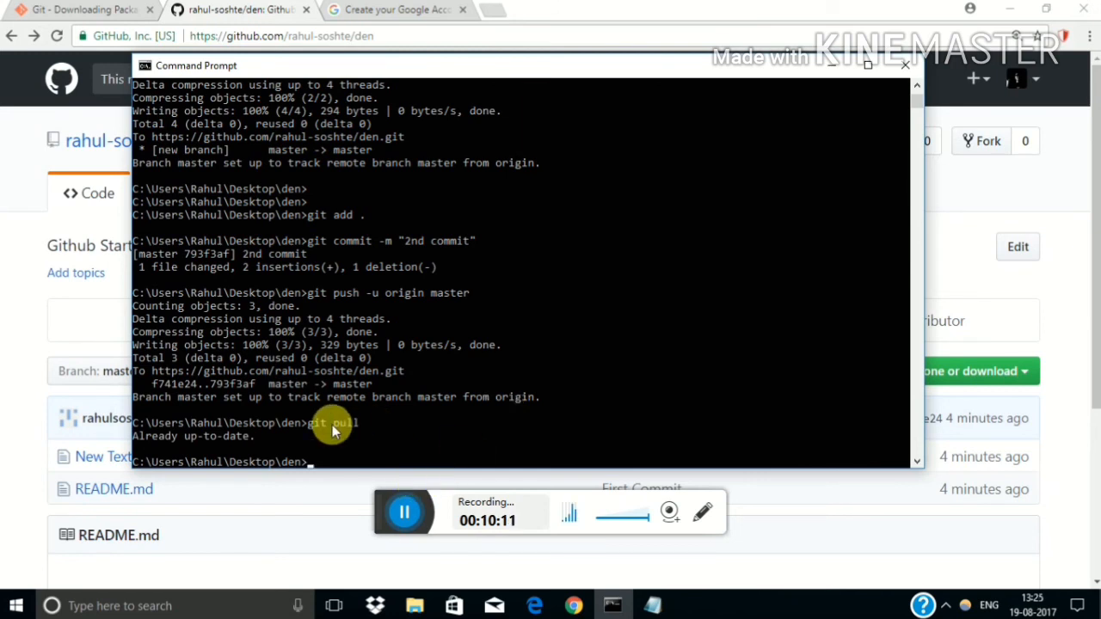
{"action": "left_click", "coordinate": [322, 462]}
{"action": "type", "text": "cd"}
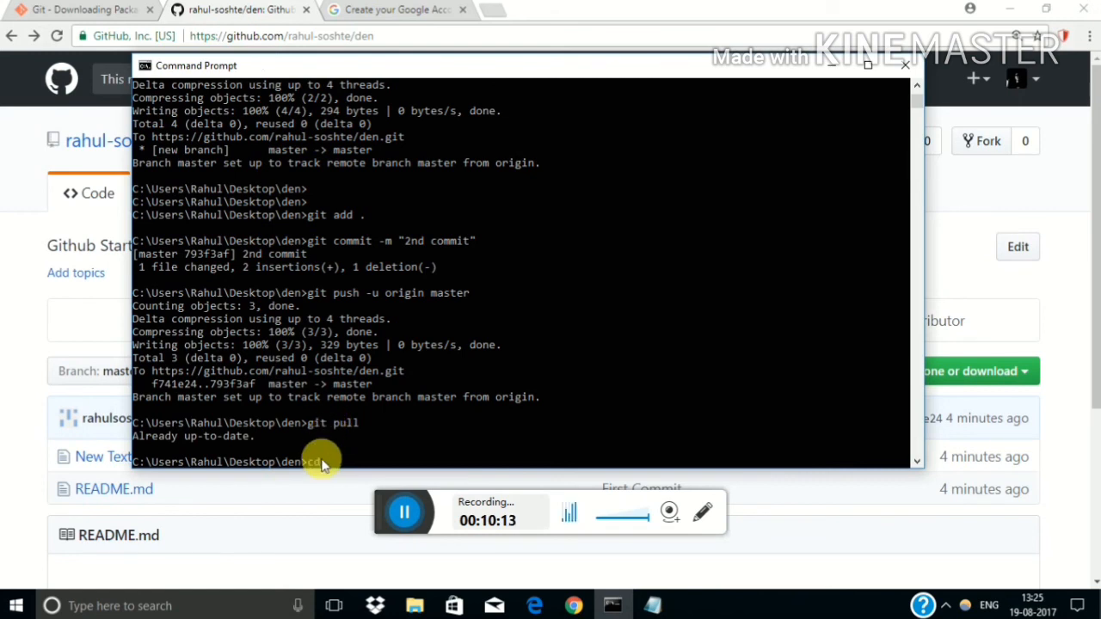
{"action": "type", "text": " .."}
{"action": "key", "text": "Return"}
{"action": "type", "text": "cd "}
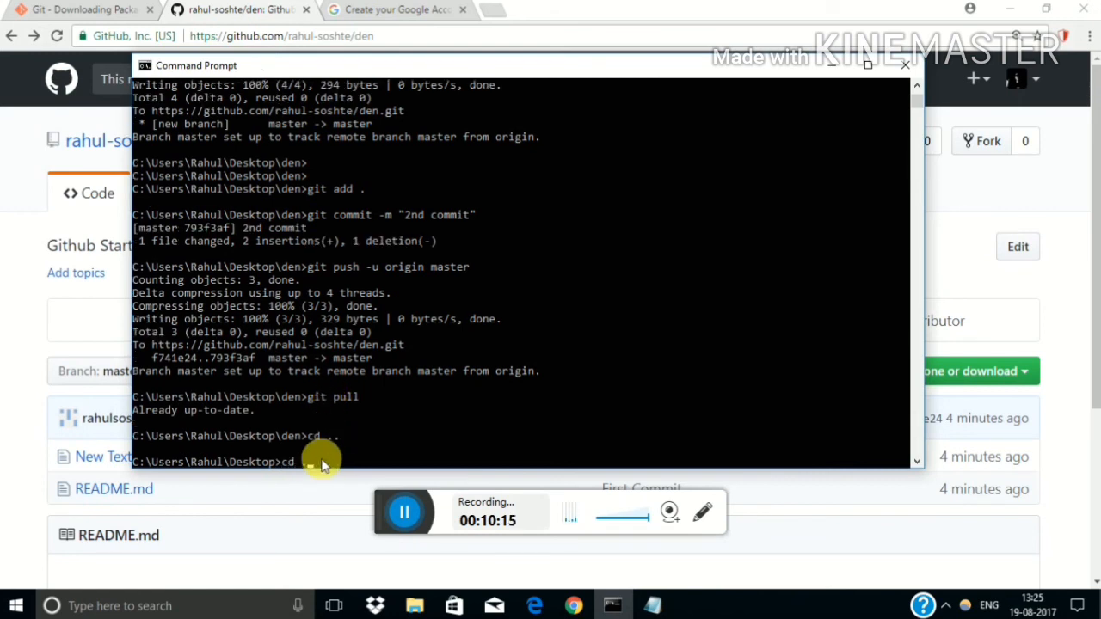
{"action": "type", "text": ".."}
{"action": "key", "text": "Return"}
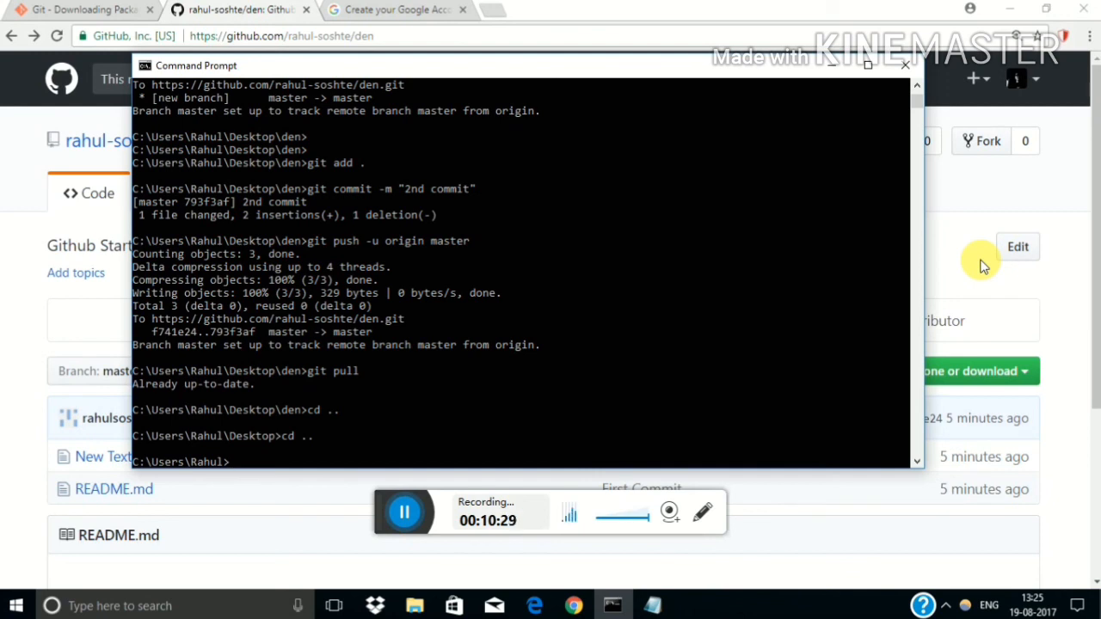
Copy the den clone address from GitHub and paste it after git clone at the prompt.
{"action": "left_click", "coordinate": [1019, 374]}
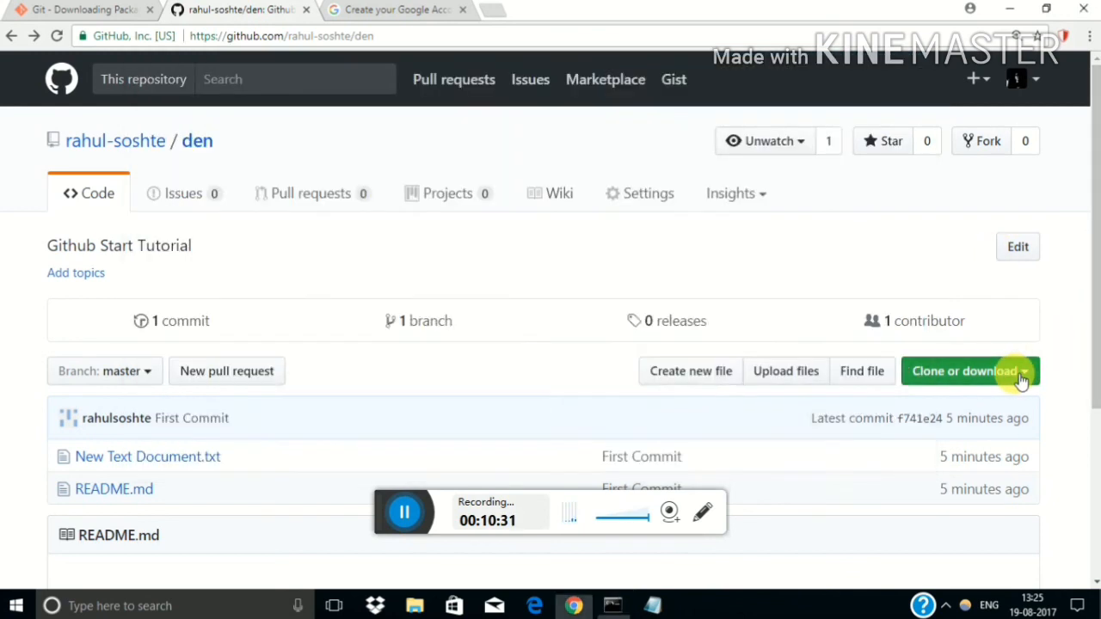
{"action": "left_click", "coordinate": [1008, 475]}
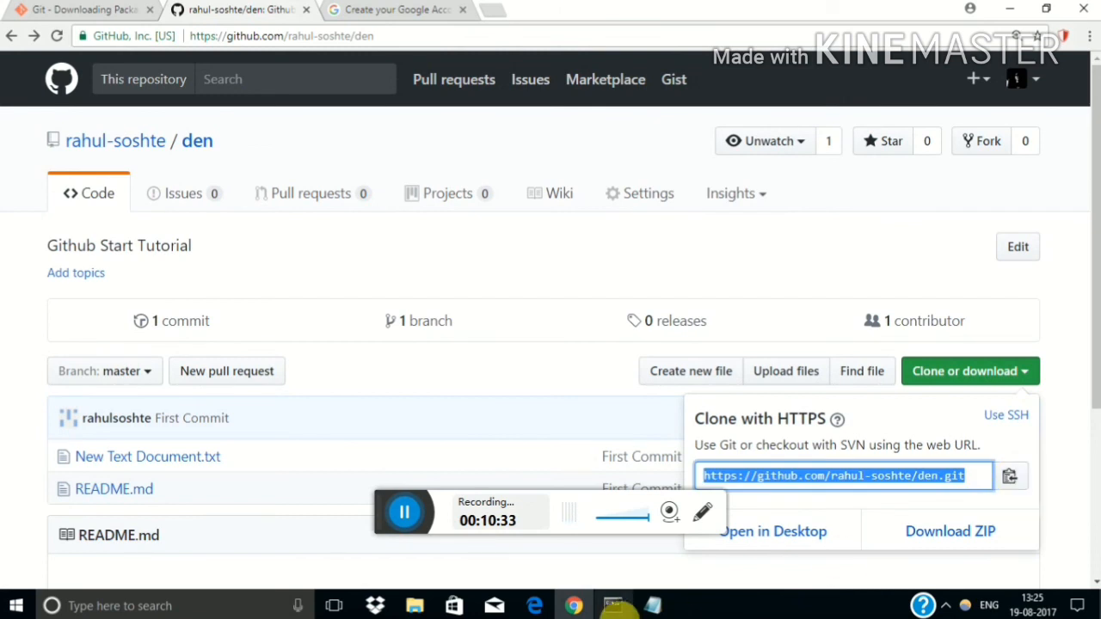
{"action": "left_click", "coordinate": [612, 605]}
{"action": "type", "text": "g"}
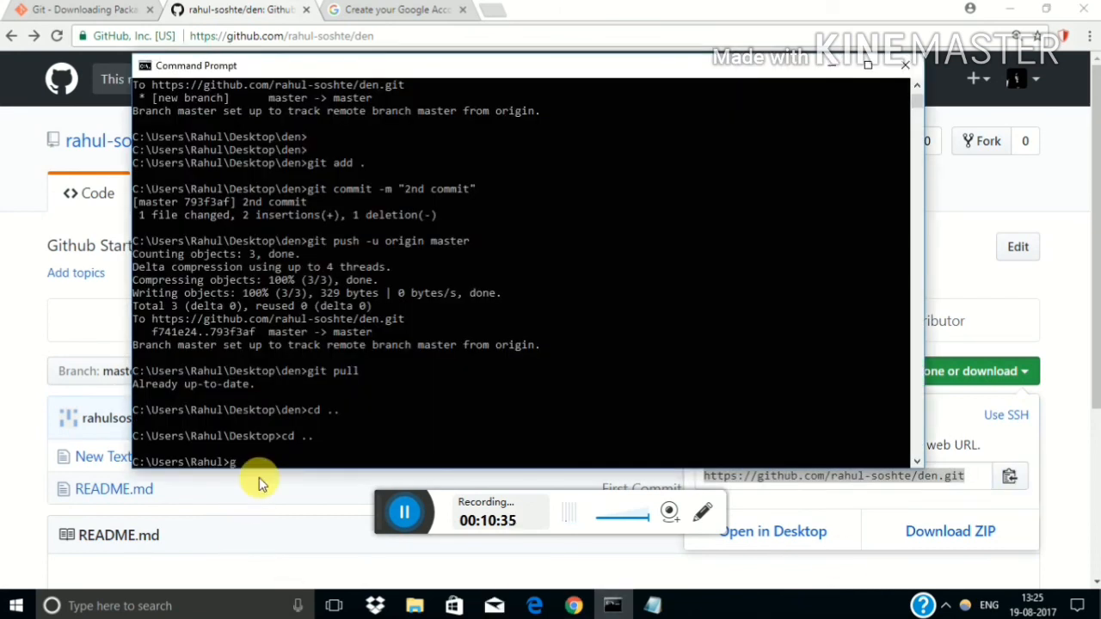
{"action": "type", "text": "it cl"}
{"action": "type", "text": "one"}
{"action": "right_click", "coordinate": [299, 461]}
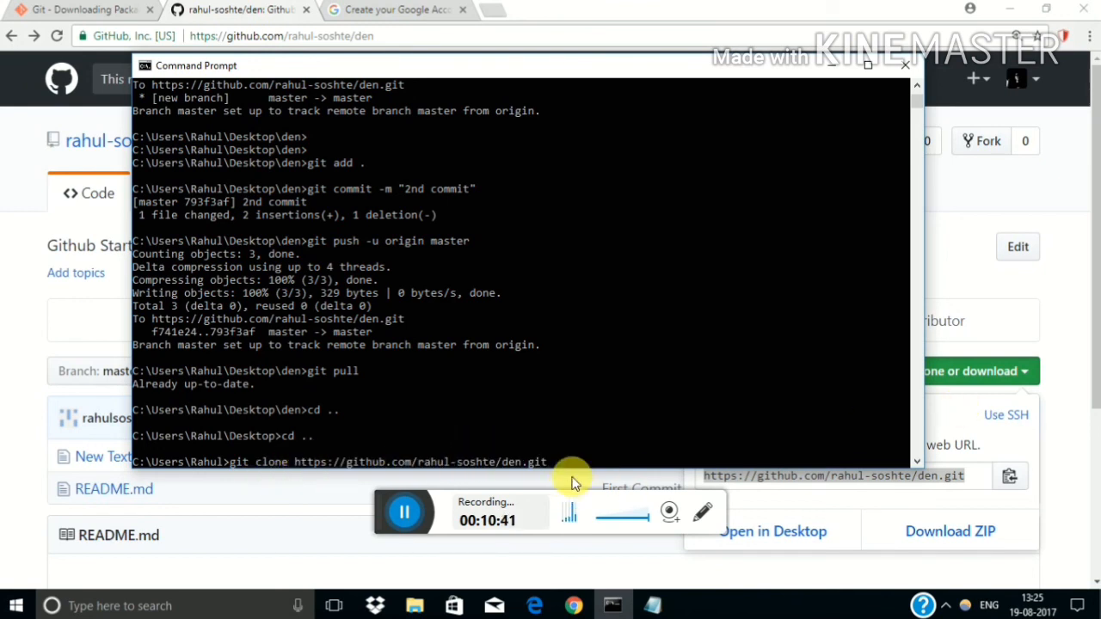
Recopy the clone address and run git clone to clone den into C:\Users\Rahul.
{"action": "left_click", "coordinate": [1057, 413]}
{"action": "left_click", "coordinate": [988, 371]}
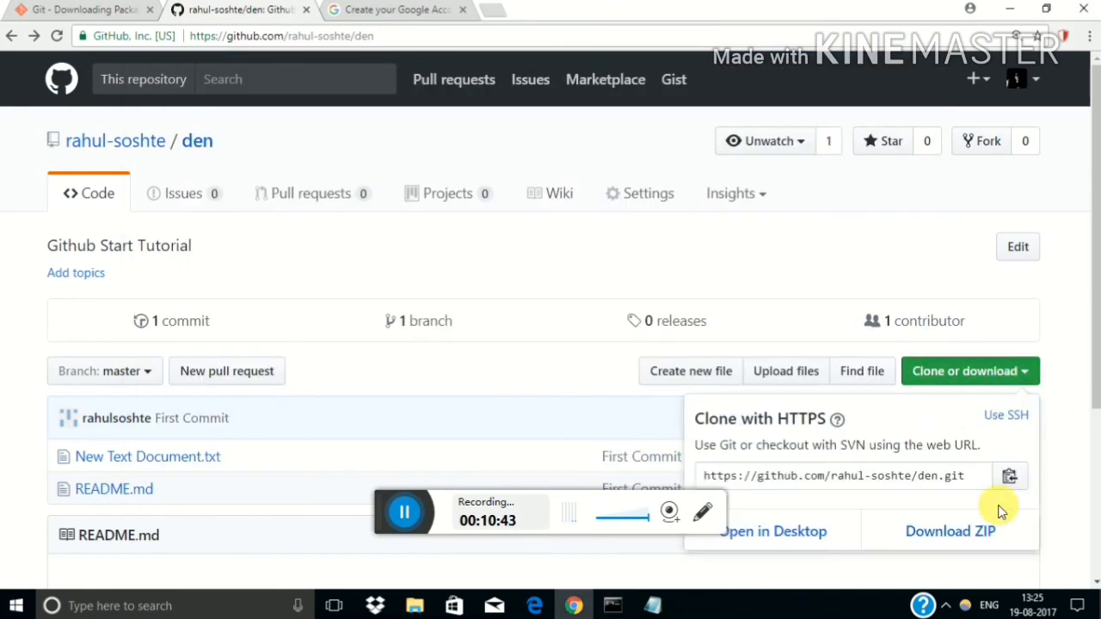
{"action": "left_click", "coordinate": [1008, 476]}
{"action": "left_click", "coordinate": [640, 607]}
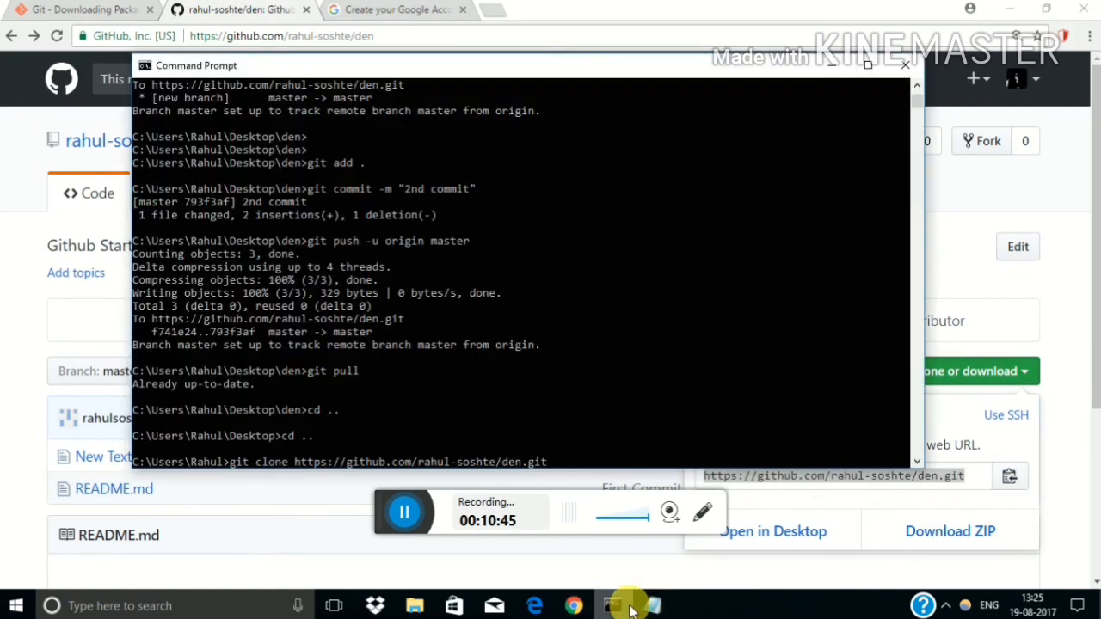
{"action": "key", "text": "Return"}
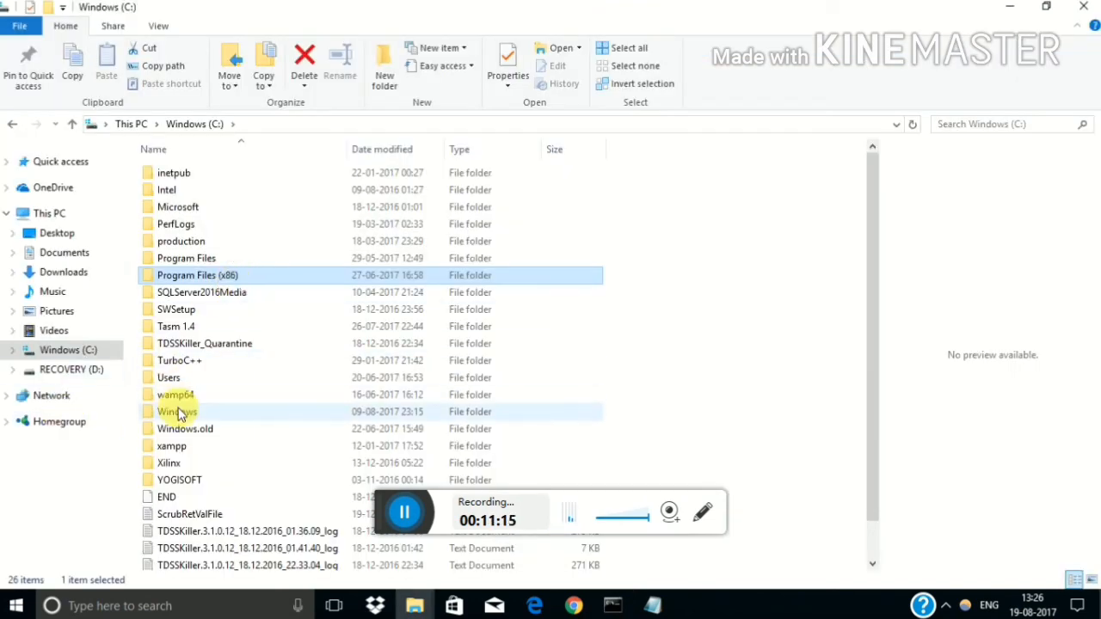
Browse to C:\Users\Rahul in File Explorer and open the cloned den folder.
{"action": "left_click", "coordinate": [192, 394]}
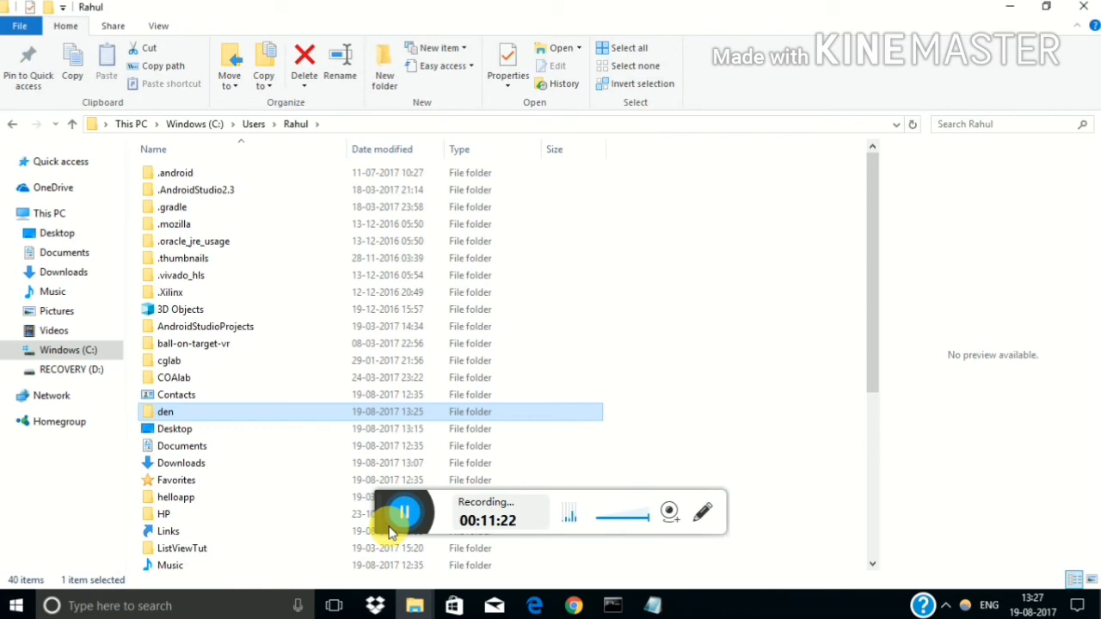
{"action": "right_click", "coordinate": [370, 419]}
{"action": "left_click", "coordinate": [359, 419]}
{"action": "double_click", "coordinate": [359, 419]}
Read New Text Document's two lines in Notepad, close it, then try opening README.md.
{"action": "double_click", "coordinate": [210, 173]}
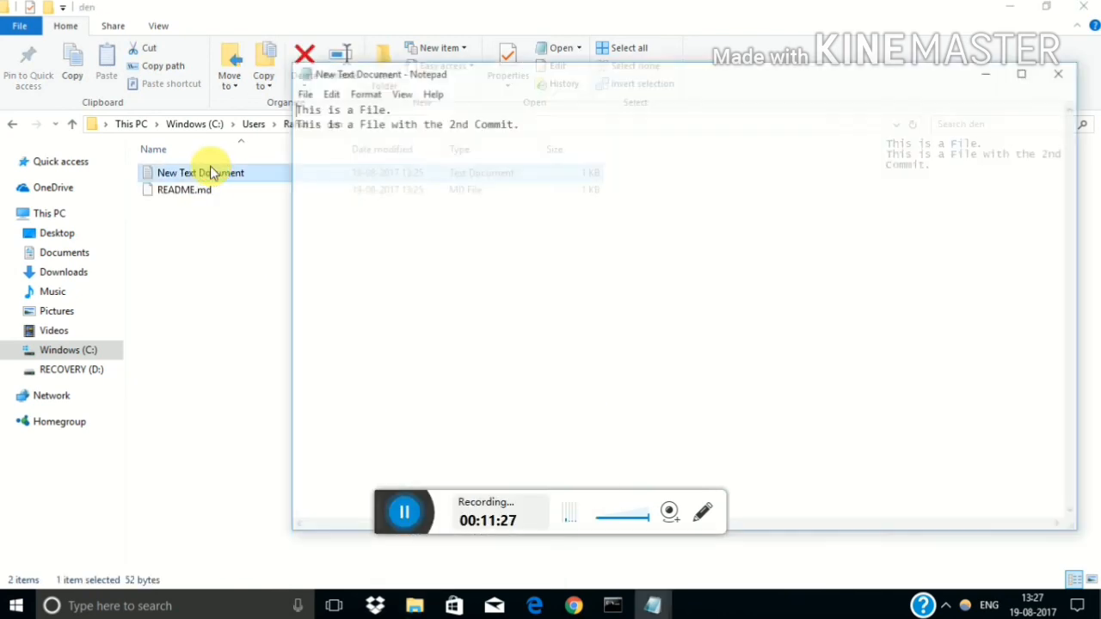
{"action": "left_click", "coordinate": [1057, 73]}
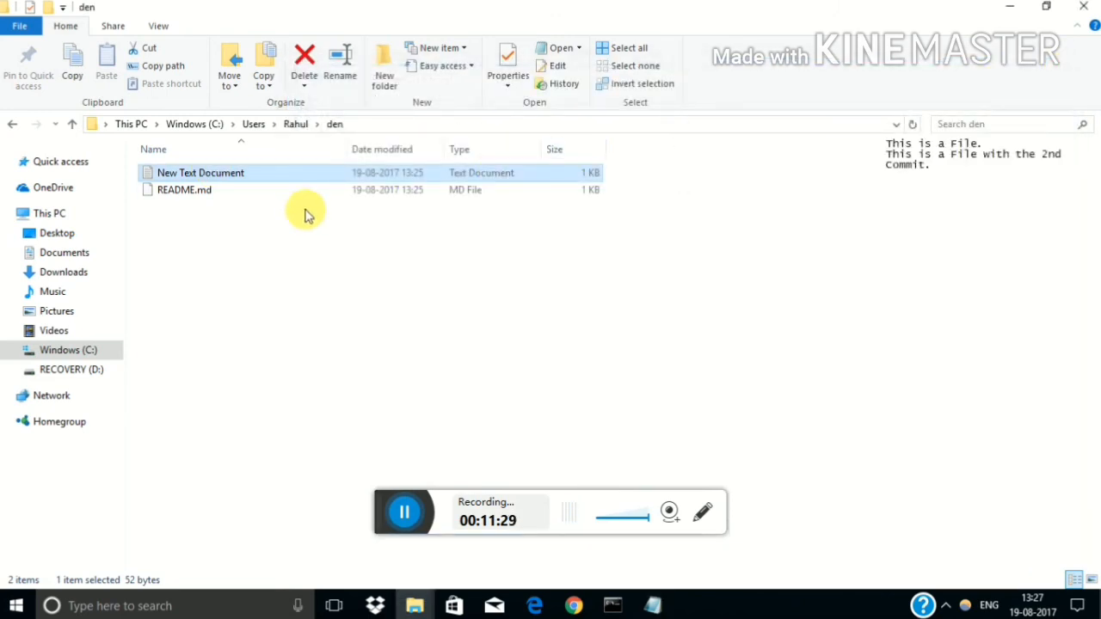
{"action": "left_click", "coordinate": [288, 190]}
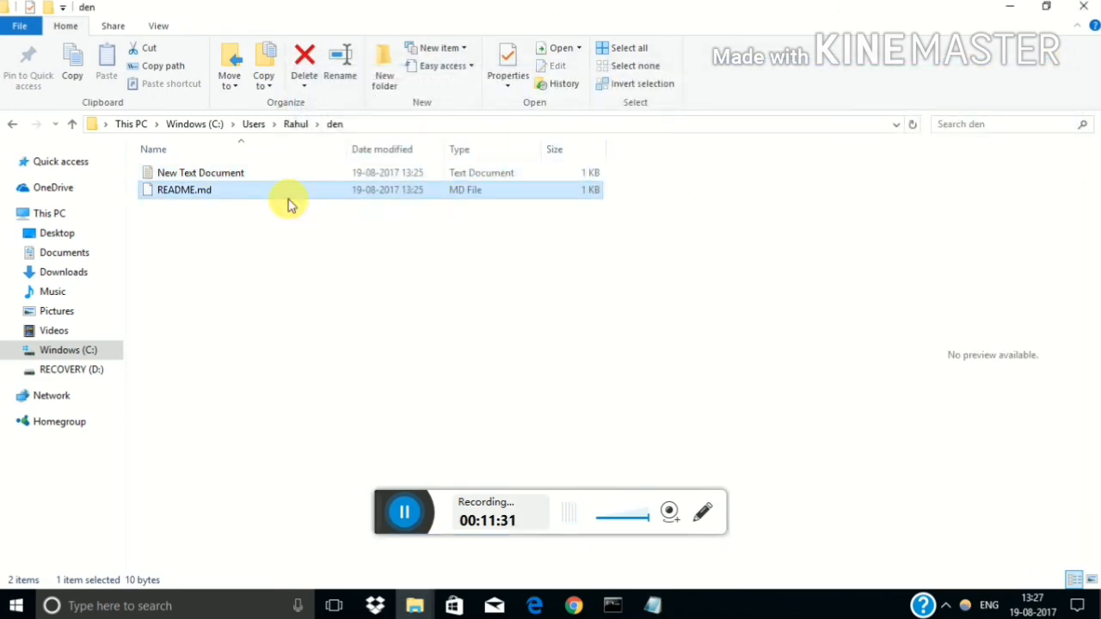
{"action": "double_click", "coordinate": [288, 204]}
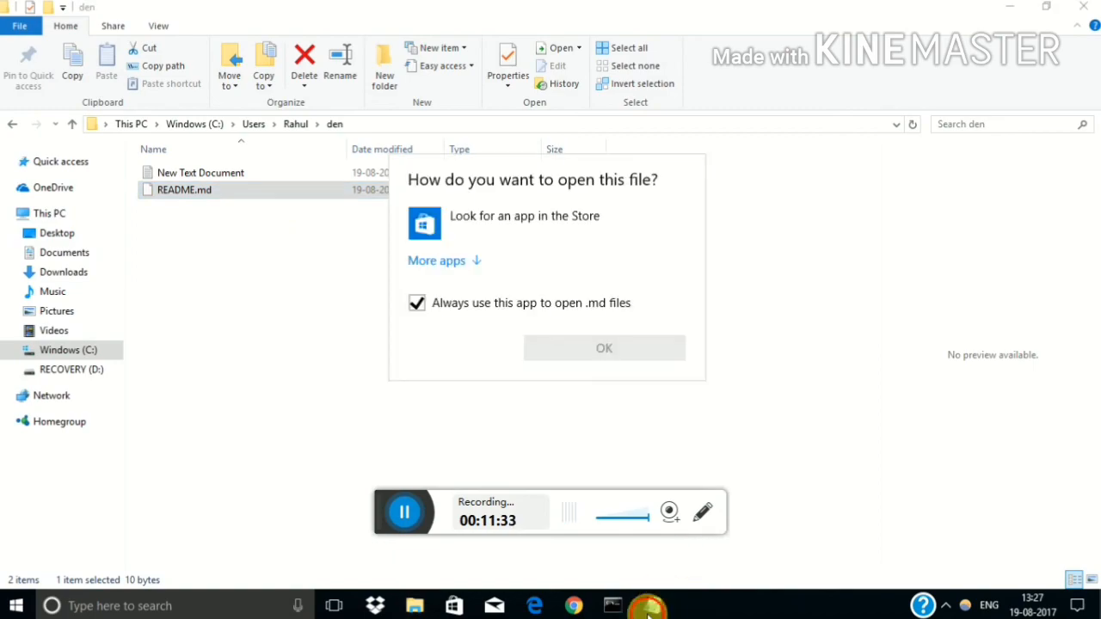